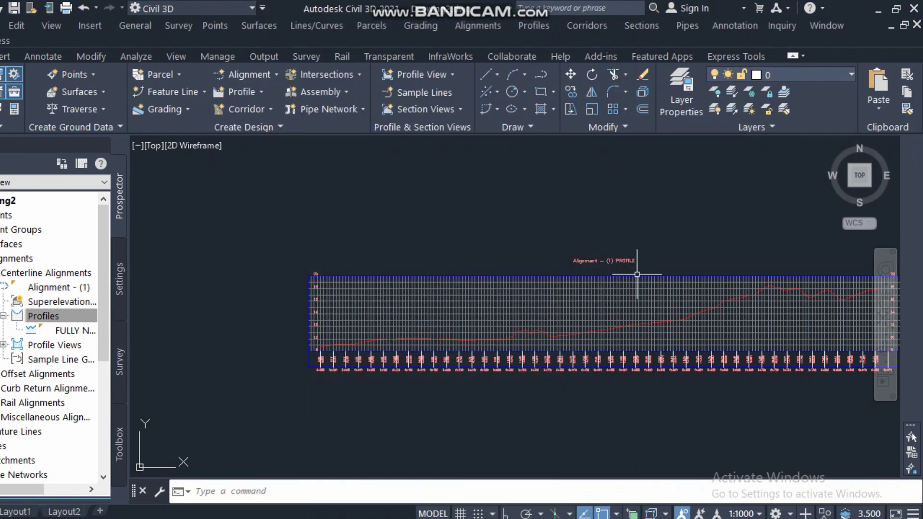
Examine the existing ground line and its station and elevation labels along the Alignment - (1) profile view.
scroll(401, 351, "up", 2)
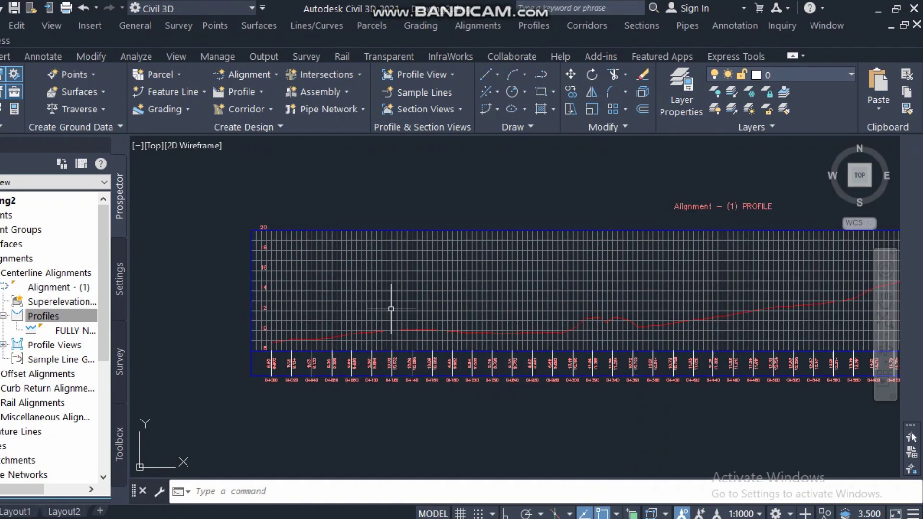
middle_click_drag(391, 309, 337, 325)
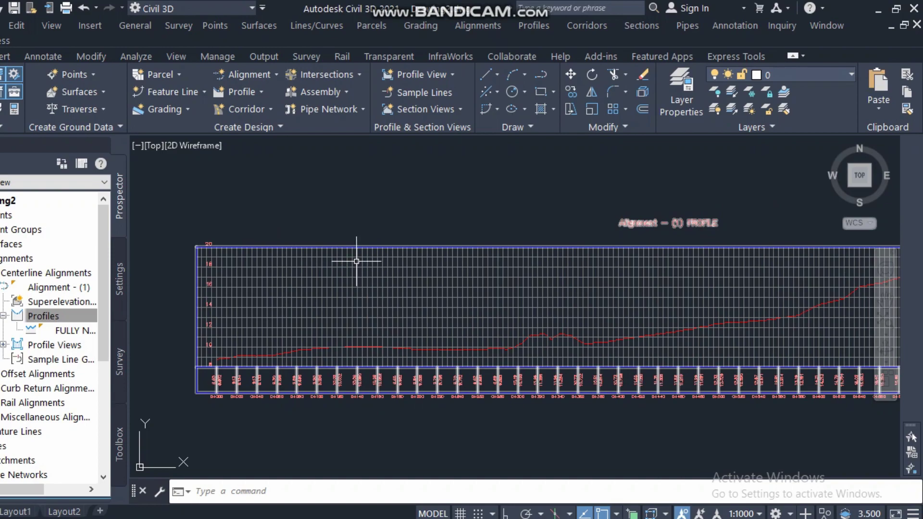
left_click(251, 92)
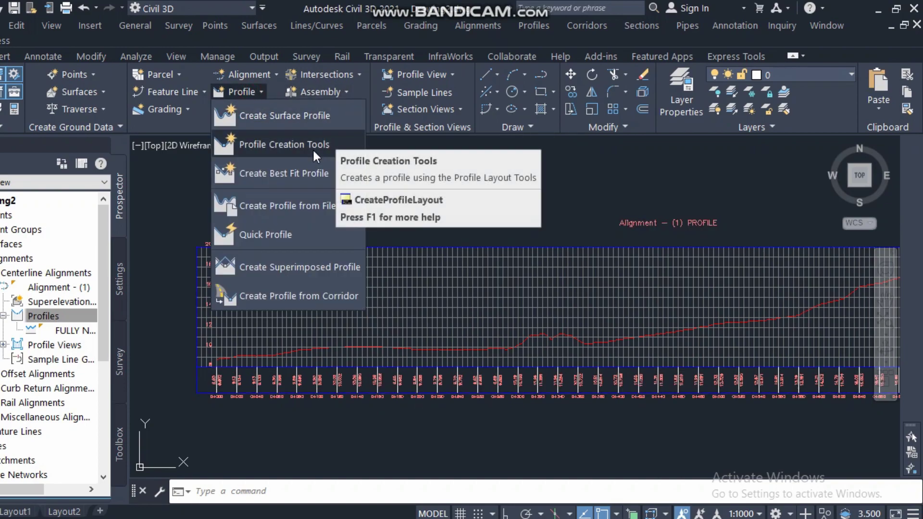
left_click(464, 181)
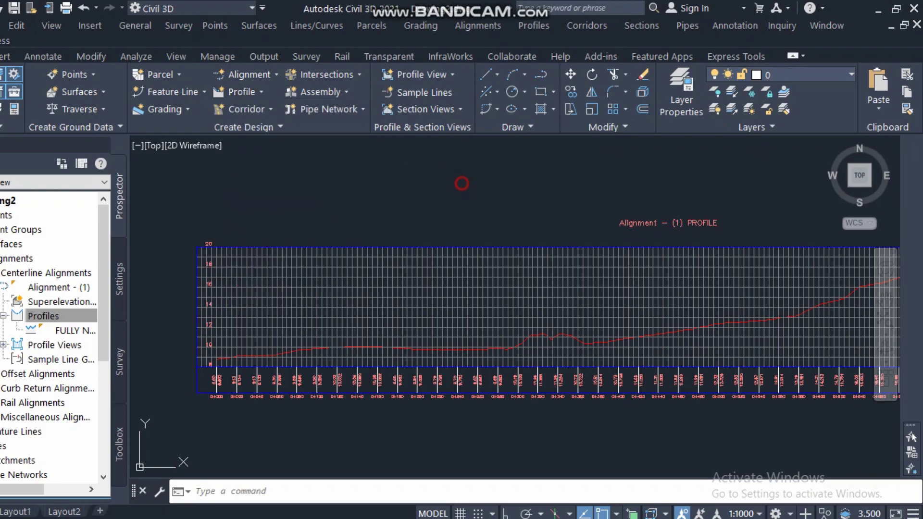
scroll(308, 365, "up", 5)
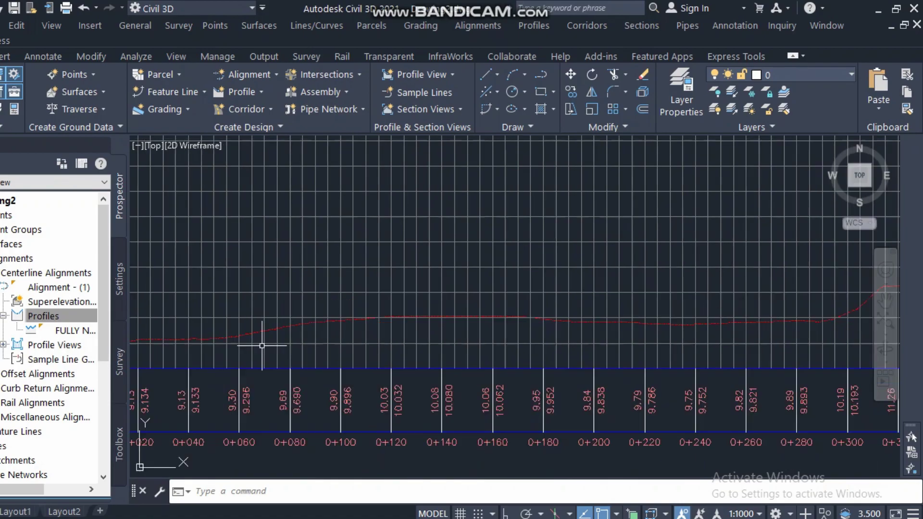
scroll(176, 344, "down", 5)
middle_click_drag(407, 318, 488, 309)
scroll(313, 314, "down", 2)
scroll(354, 314, "up", 4)
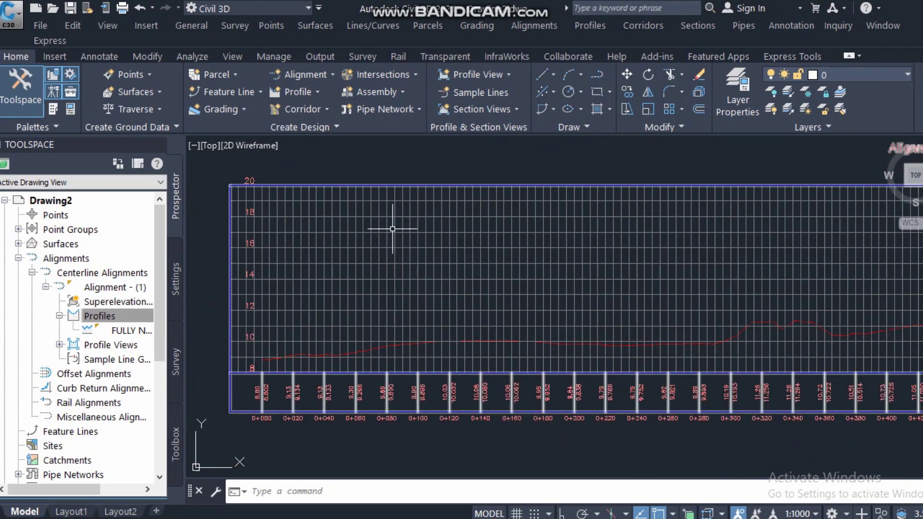
Start a best fit profile on the Alignment - (1) profile view with Surface profile as the input type.
left_click(305, 92)
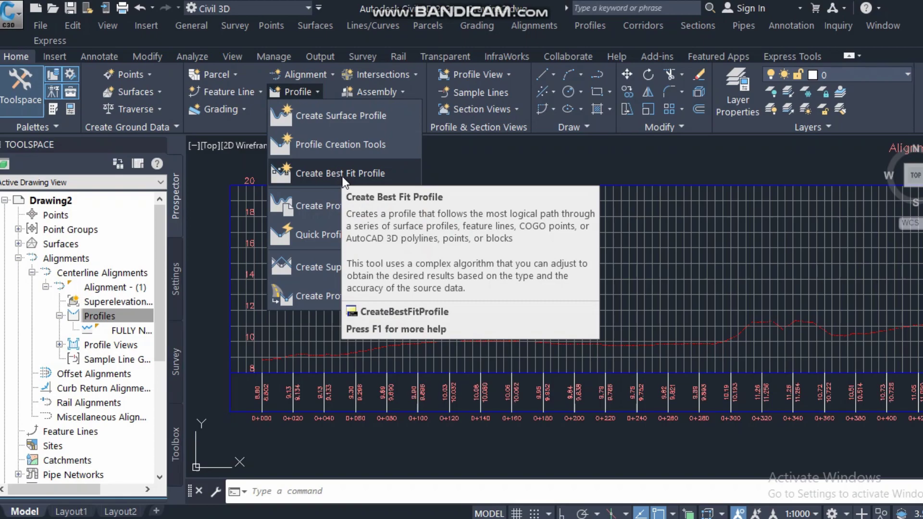
left_click(362, 174)
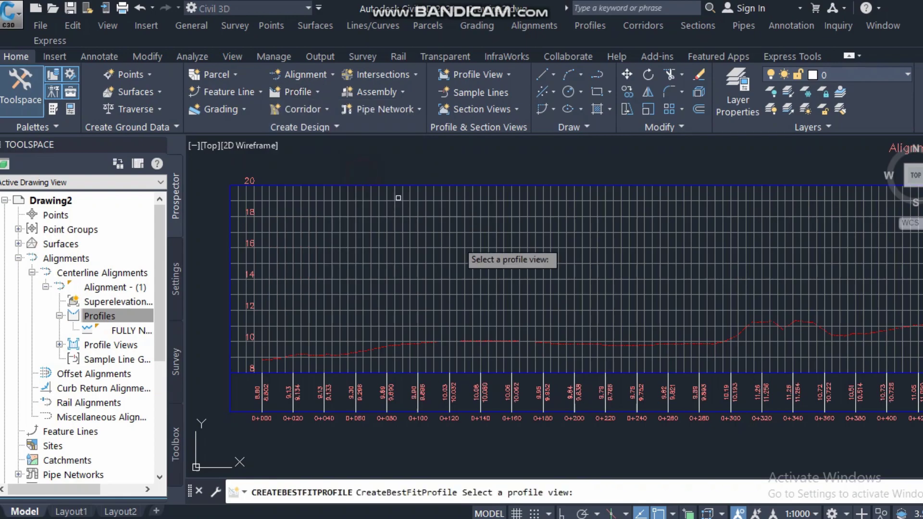
left_click(483, 240)
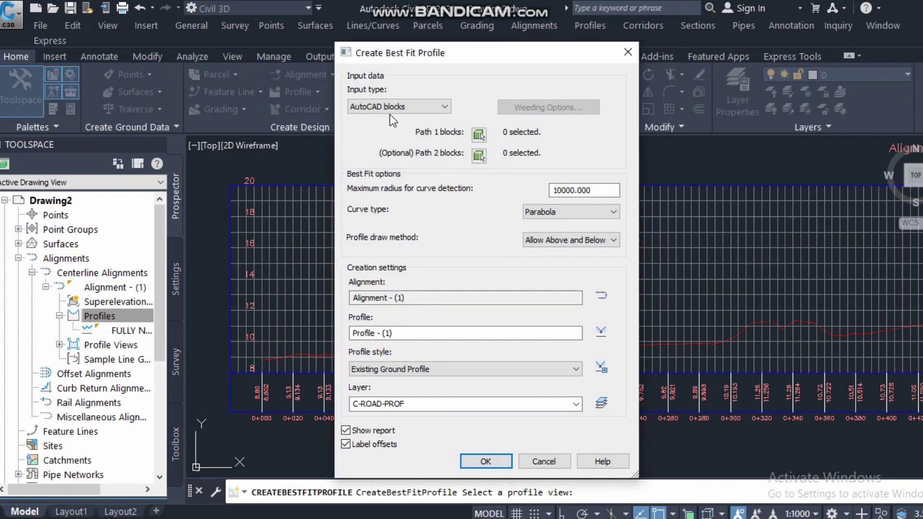
left_click(391, 110)
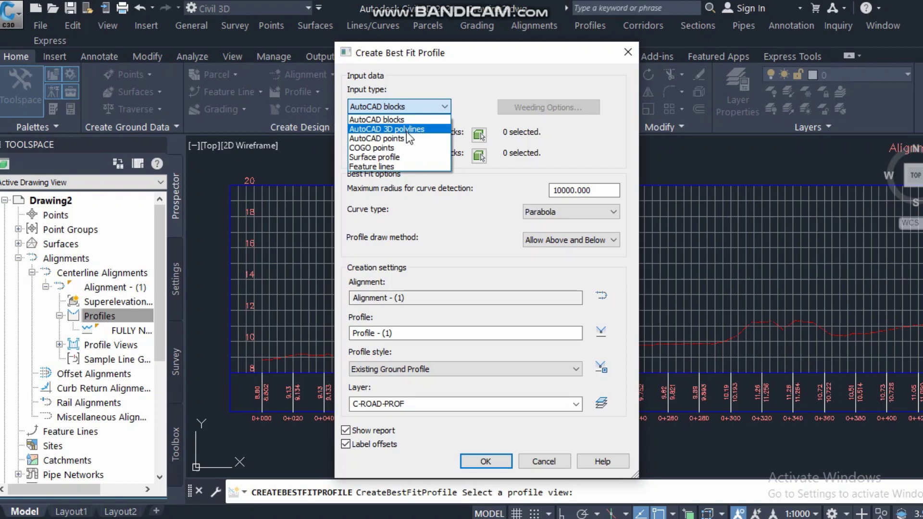
left_click(384, 158)
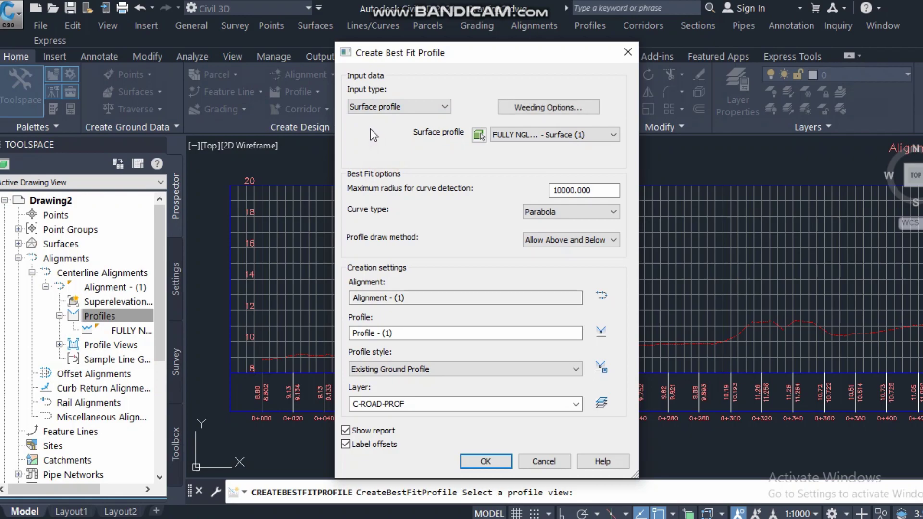
Check the weeding options and pick the red existing ground line in the profile view as the source surface profile.
left_click(543, 108)
left_click(446, 325)
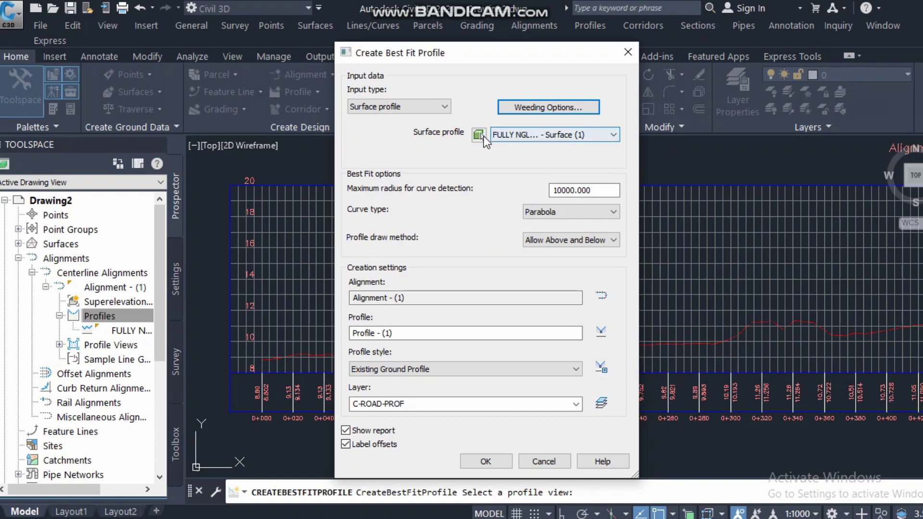
left_click(481, 137)
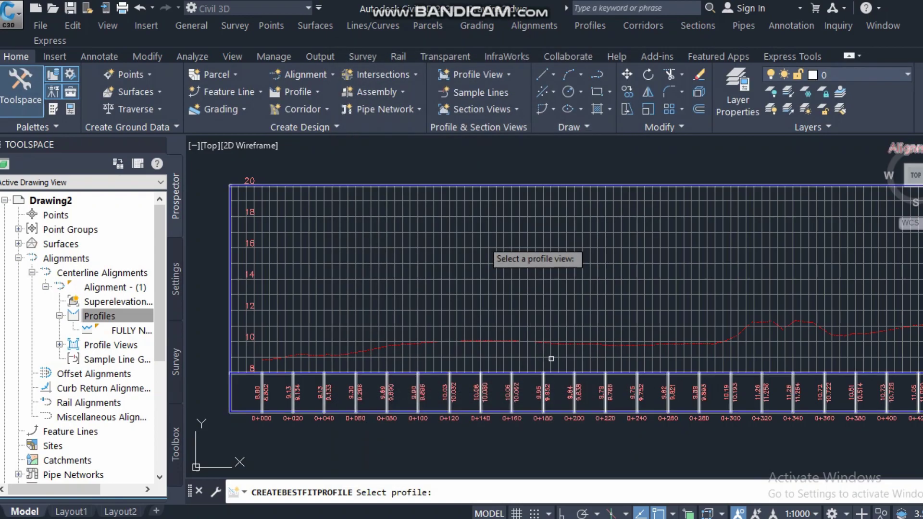
scroll(552, 358, "up", 6)
left_click(561, 309)
Set the best fit curve type to Circular arc and the profile draw method to Above Only.
left_click(558, 211)
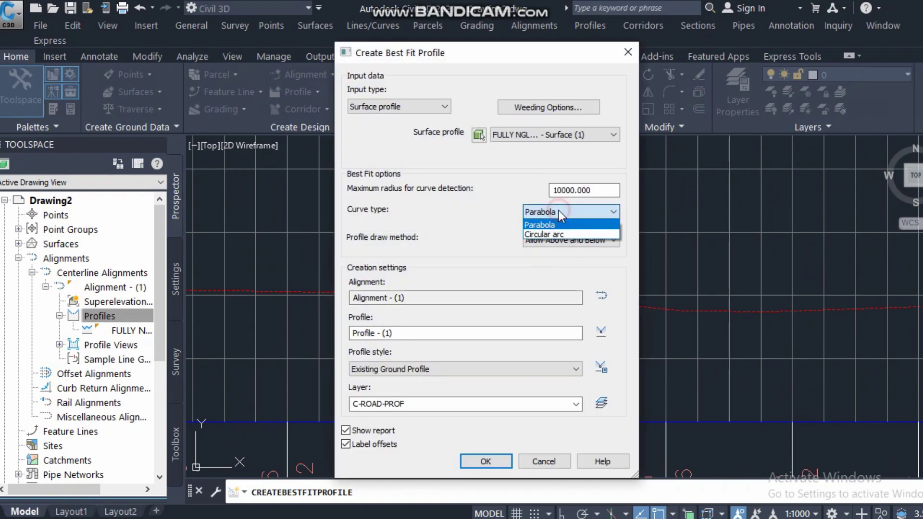
left_click(552, 233)
left_click(549, 240)
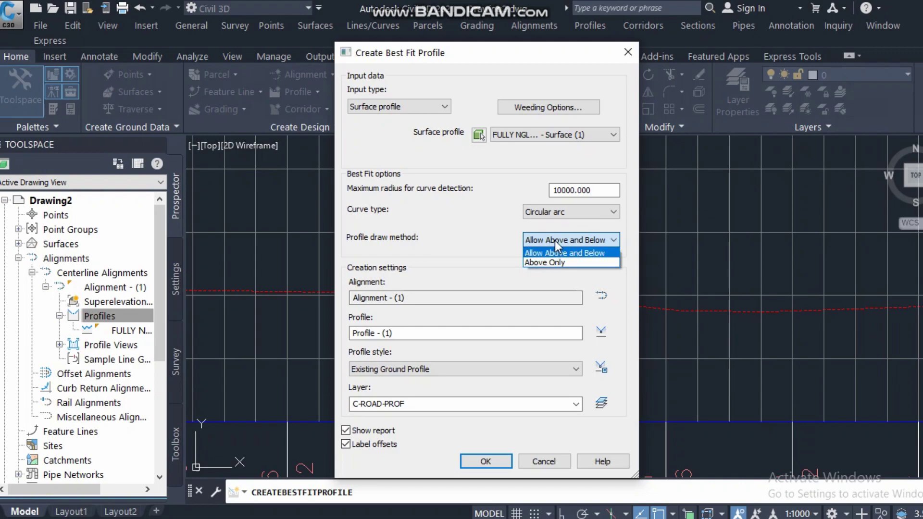
left_click(553, 253)
left_click(535, 241)
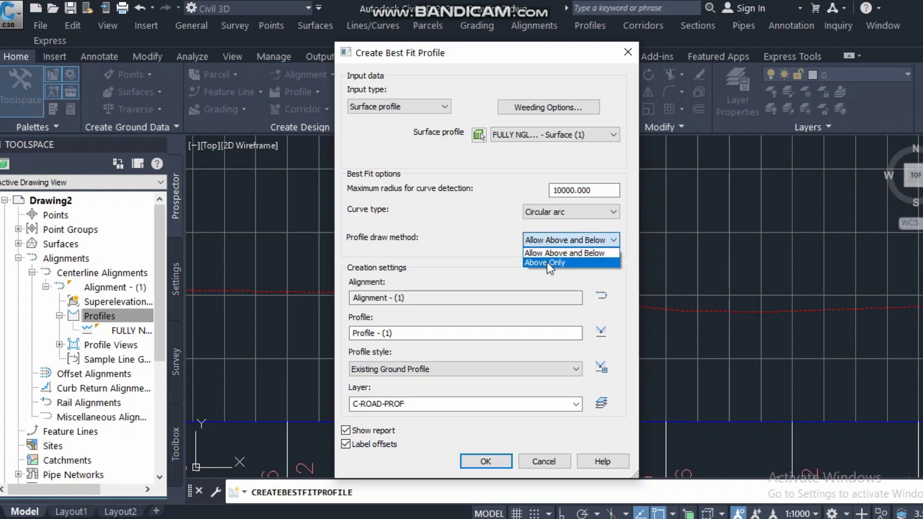
left_click(547, 262)
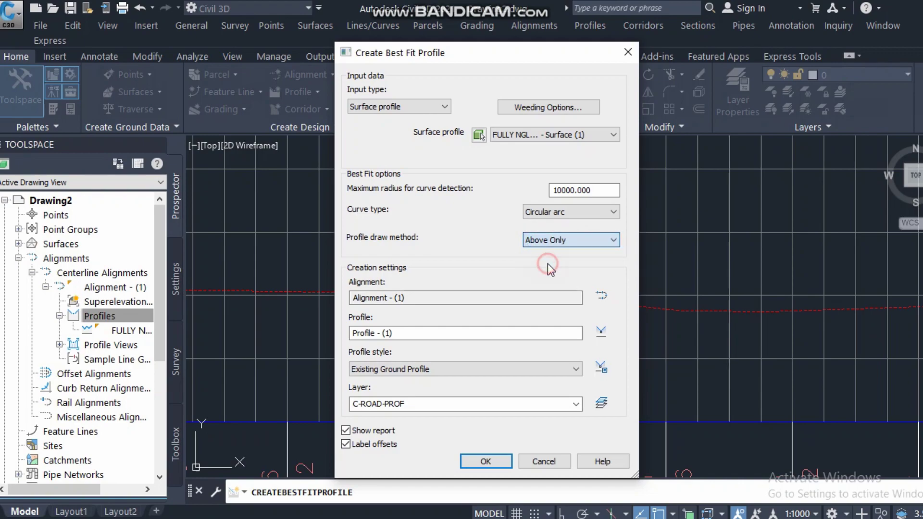
Name the new profile "Design profile" and assign it the Design Profile style.
left_click(429, 329)
double_click(410, 330)
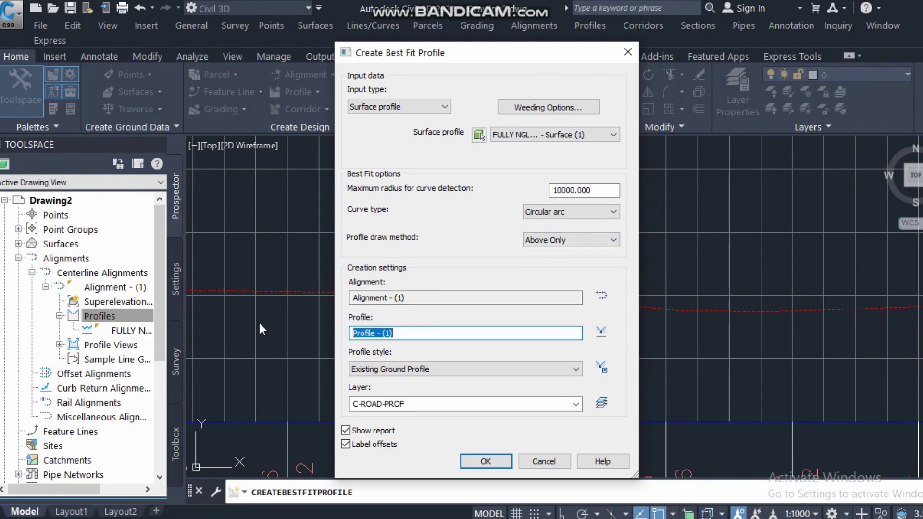
type("Design profile")
left_click(402, 369)
left_click(374, 405)
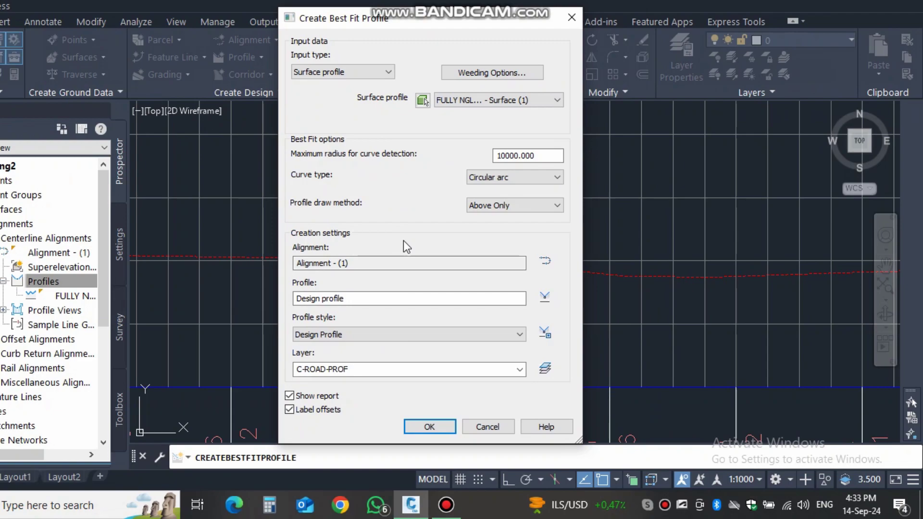
Turn off the report and the offset labels, and create the best fit profile.
left_click(310, 397)
left_click(316, 408)
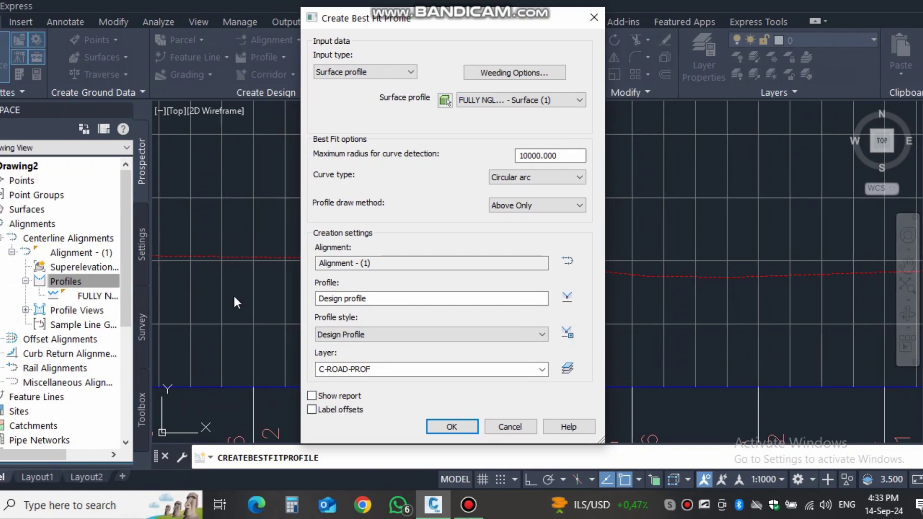
left_click(457, 427)
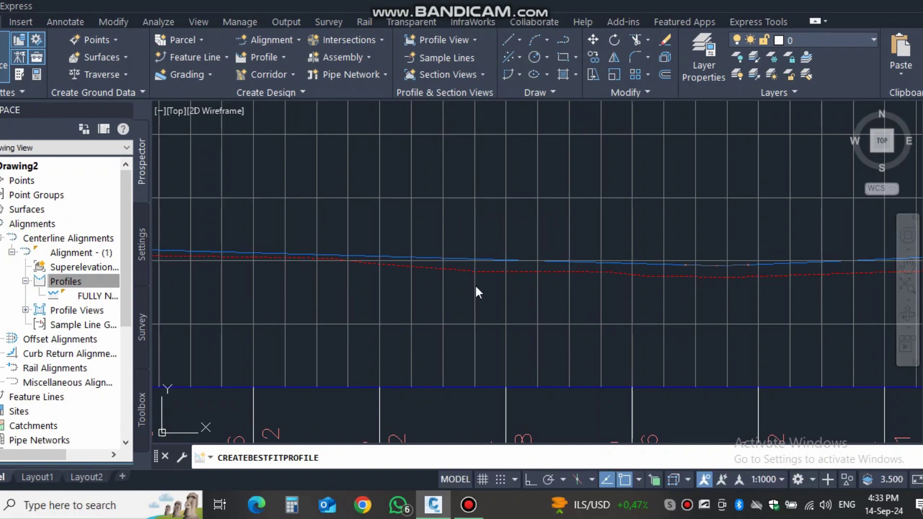
Examine how the blue best fit profile follows the red ground line, including its curves and vertices along the profile view.
scroll(511, 270, "down", 5)
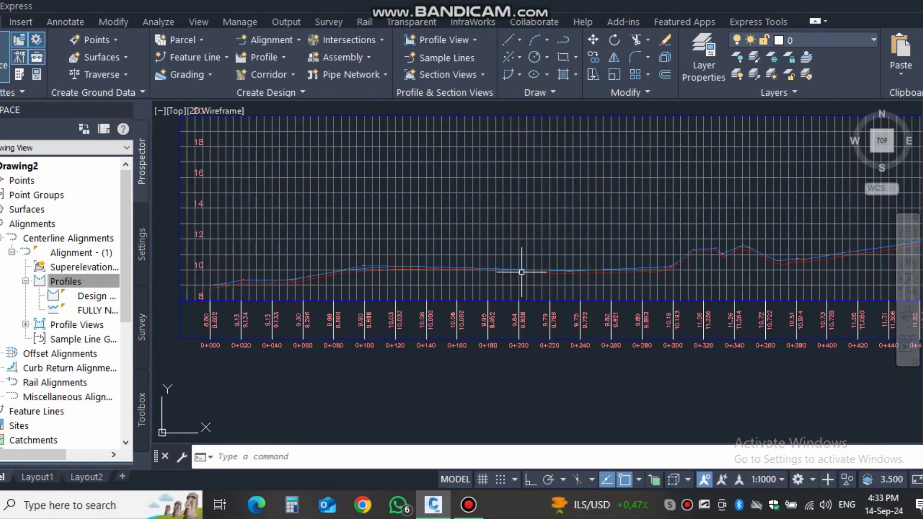
scroll(408, 279, "up", 5)
scroll(354, 274, "down", 3)
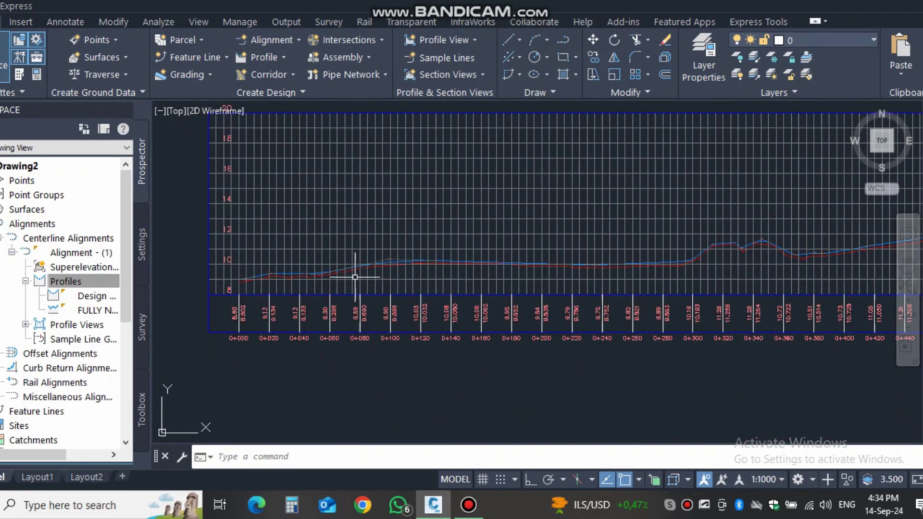
middle_click_drag(354, 274, 438, 274)
scroll(438, 274, "up", 3)
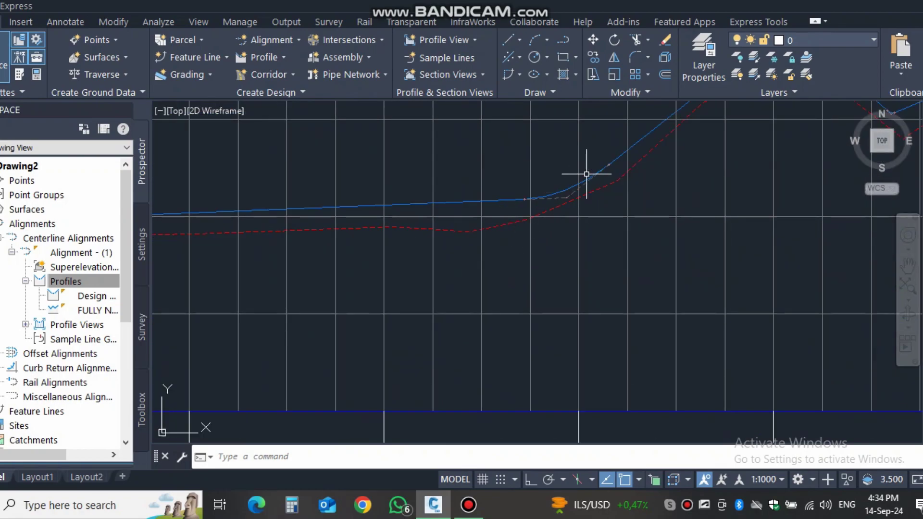
scroll(640, 188, "up", 5)
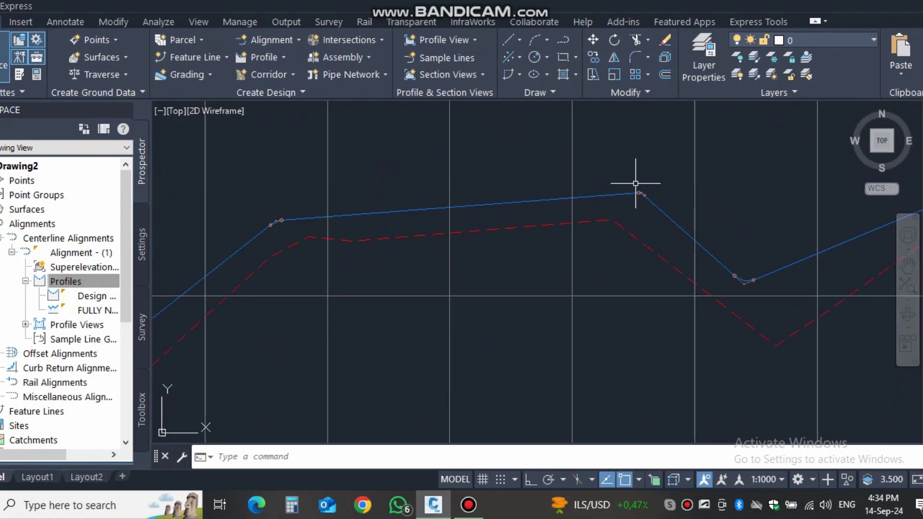
scroll(307, 223, "down", 5)
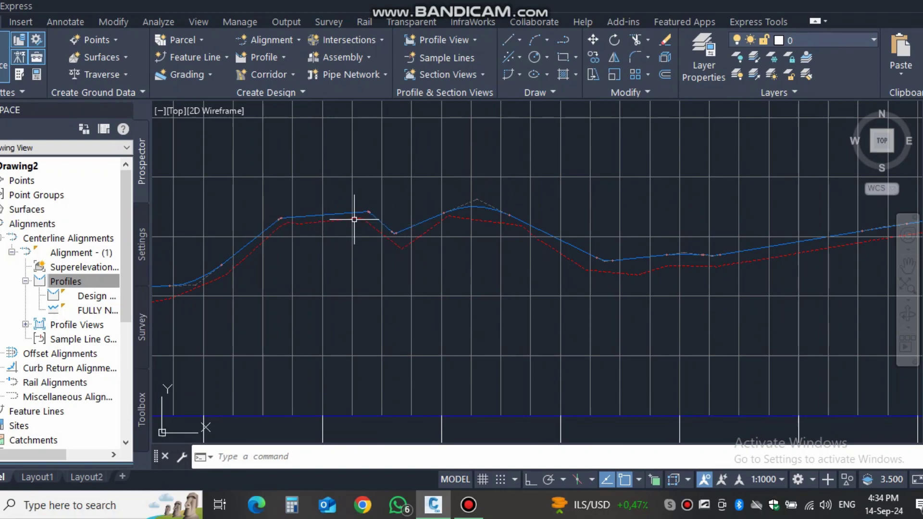
scroll(373, 216, "up", 6)
scroll(471, 200, "up", 4)
scroll(457, 247, "down", 8)
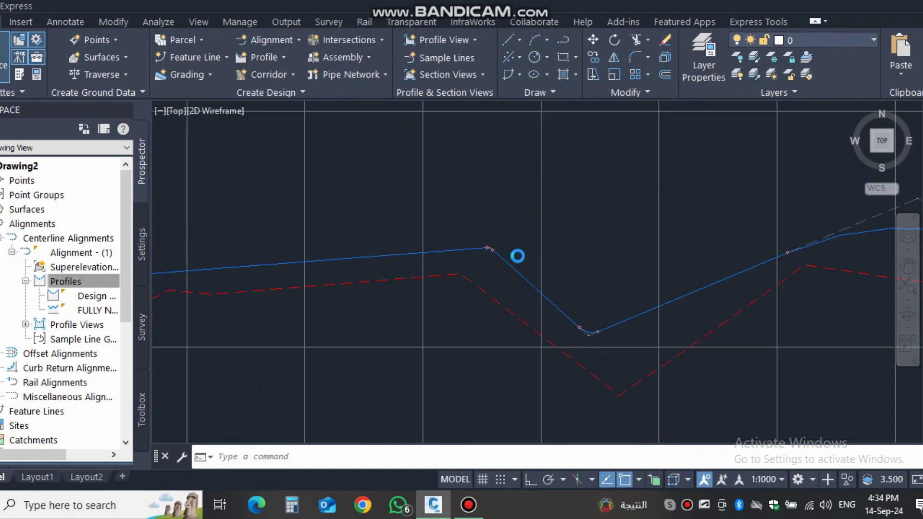
scroll(433, 267, "down", 2)
scroll(476, 260, "up", 6)
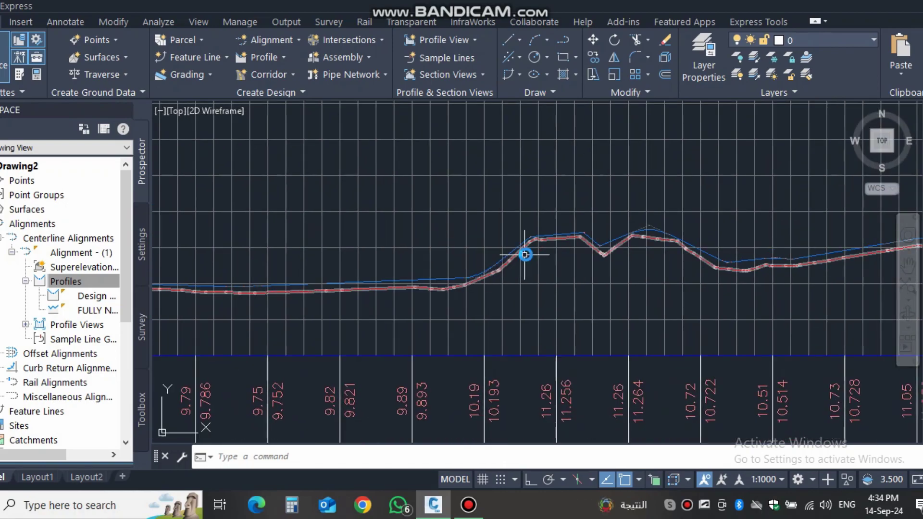
left_click(484, 242)
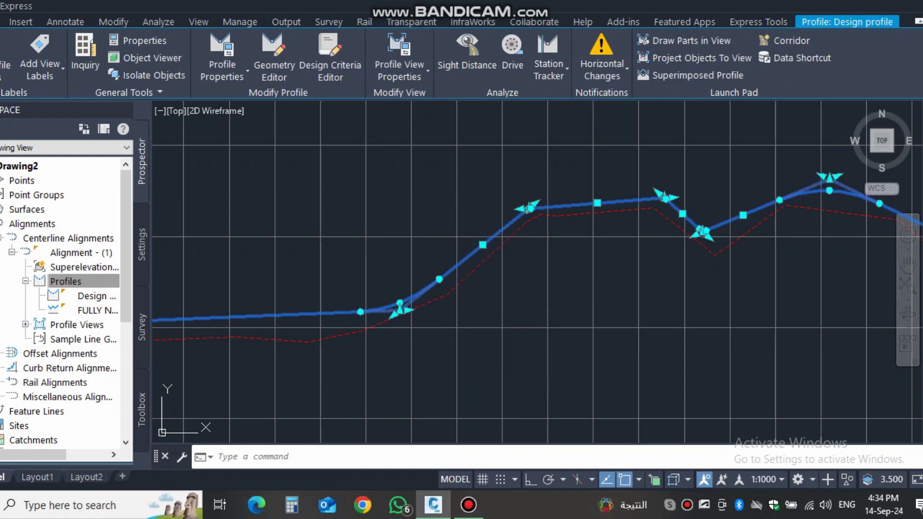
key("Escape")
Delete the best fit profile named Design profile from the profiles of Alignment - (1).
left_click(24, 224)
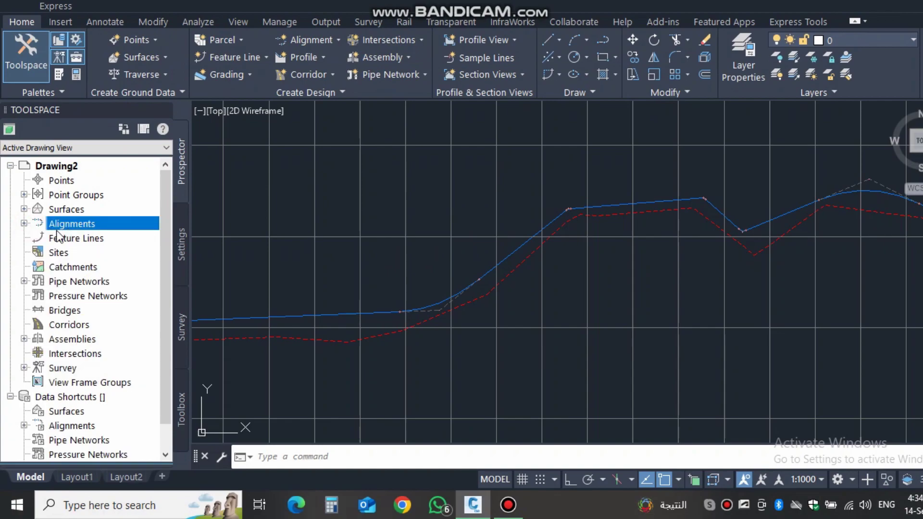
left_click(23, 223)
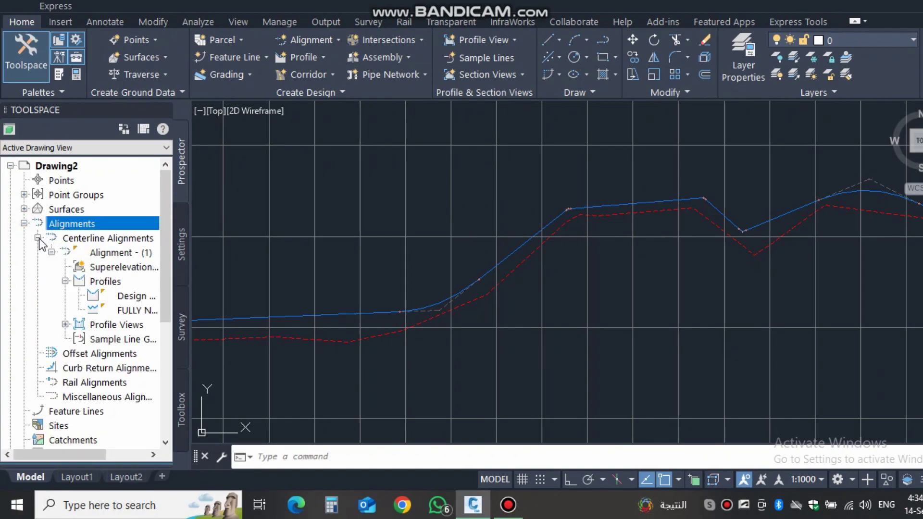
left_click(38, 237)
left_click(38, 238)
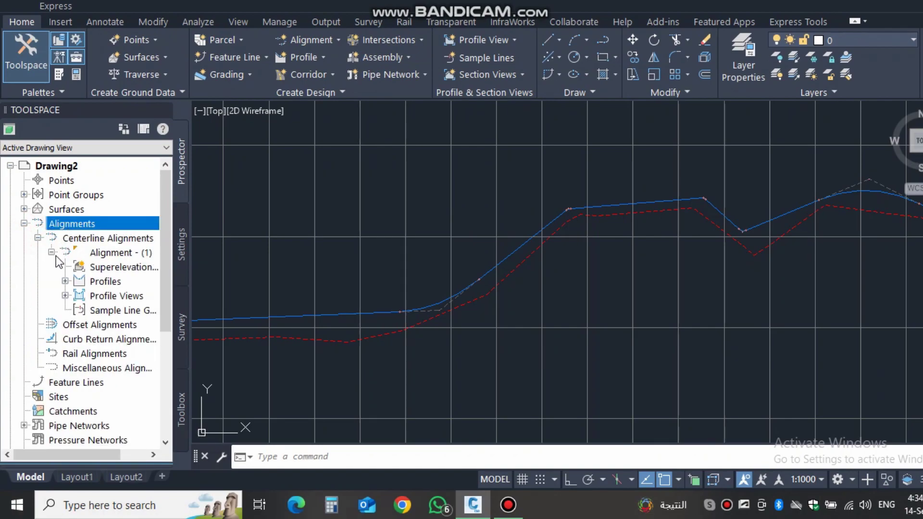
double_click(52, 254)
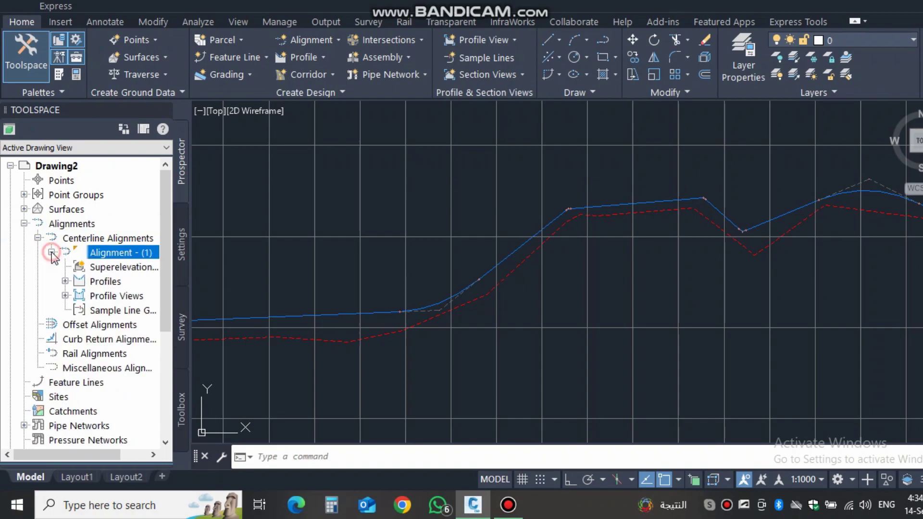
left_click(65, 282)
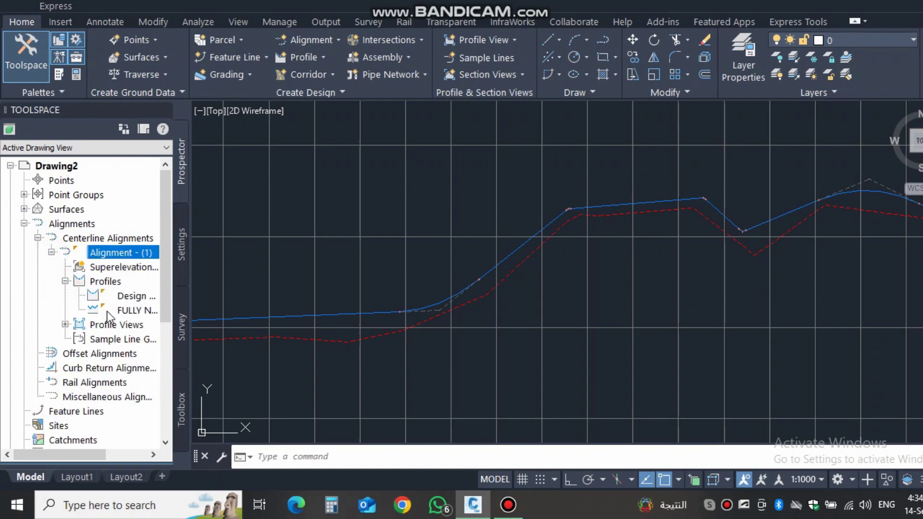
right_click(128, 298)
left_click(187, 348)
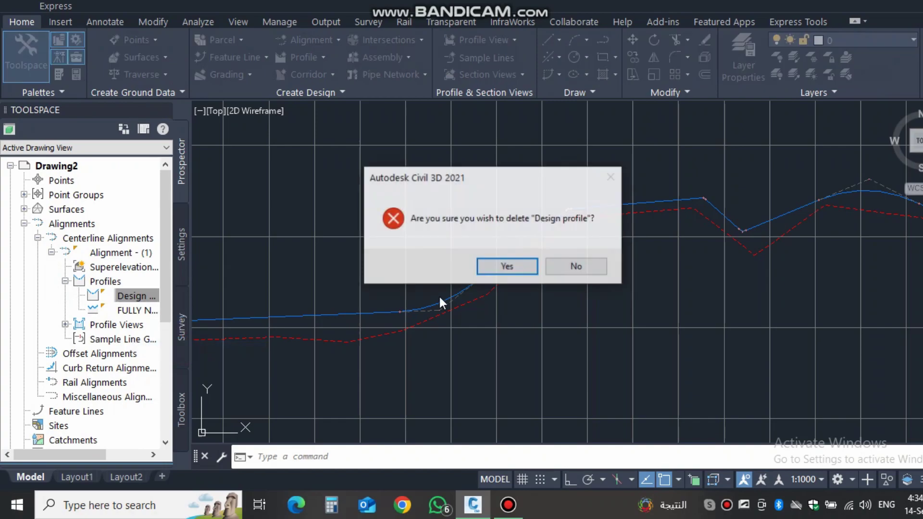
left_click(507, 266)
Create a layout profile named design in the Alignment - (1) profile view, with the Design Profile style and Complete Label Set.
scroll(500, 276, "down", 3)
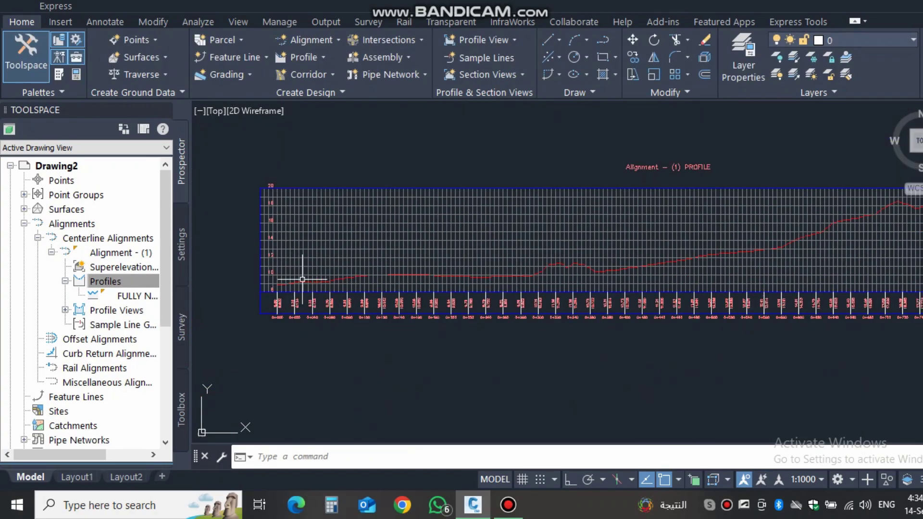
scroll(302, 280, "up", 5)
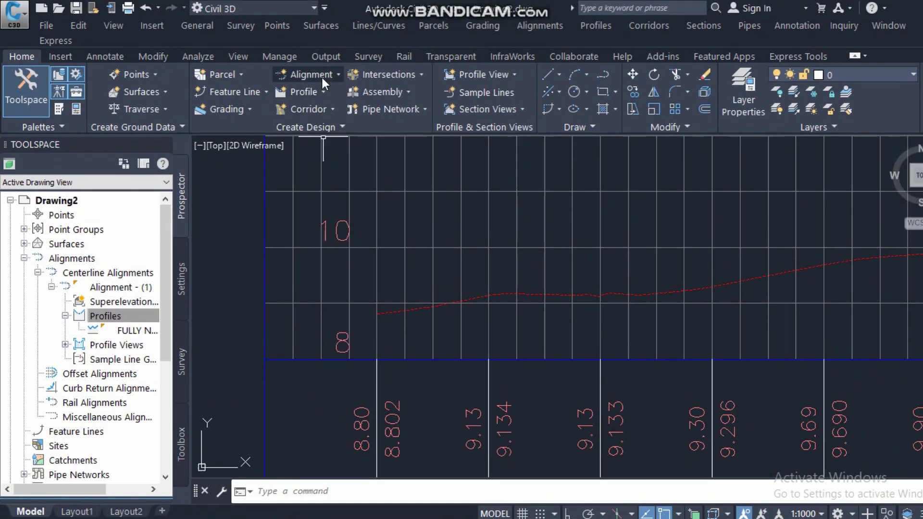
left_click(321, 91)
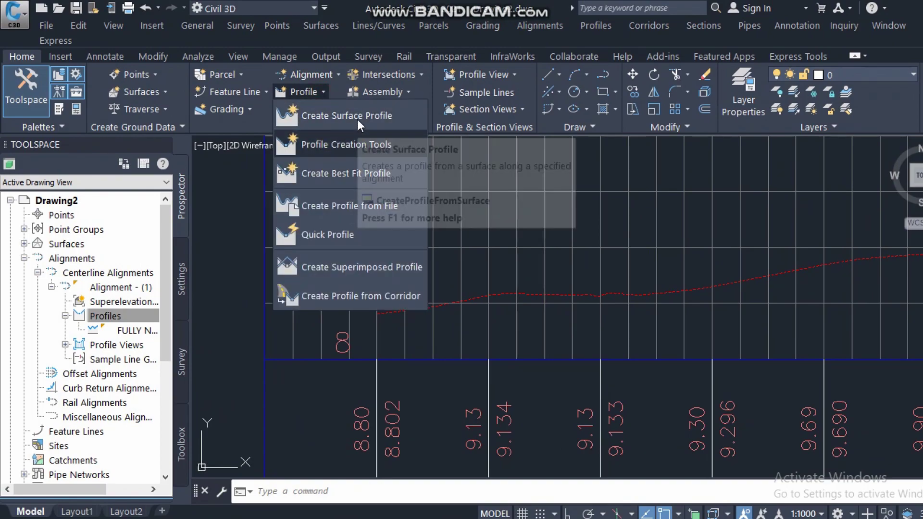
left_click(350, 143)
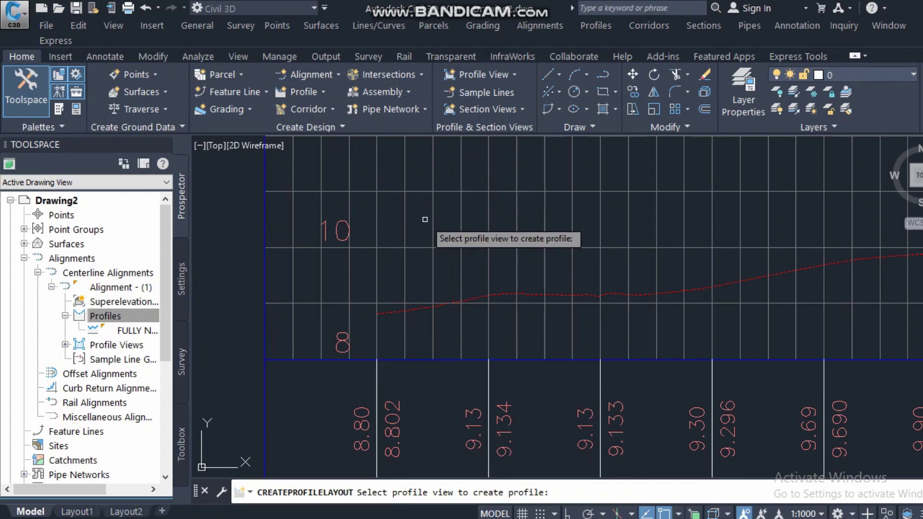
scroll(380, 294, "down", 5)
left_click(435, 272)
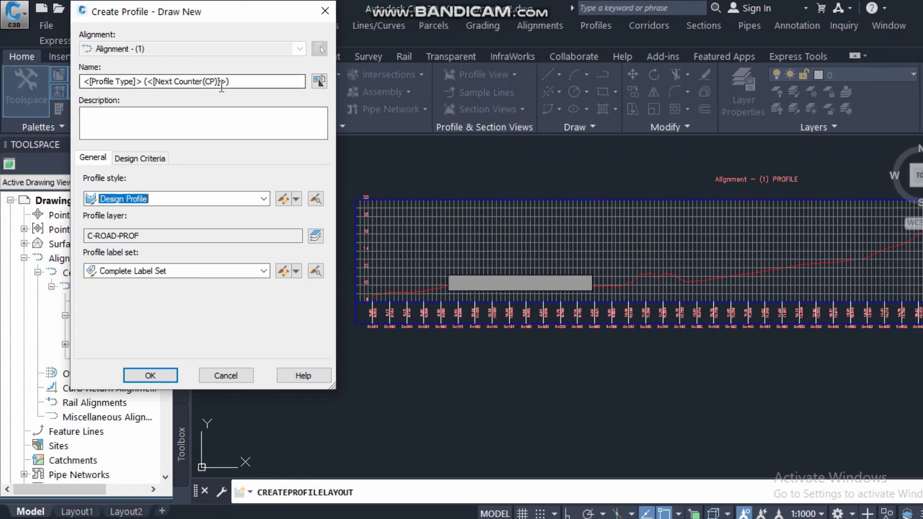
left_click_drag(29, 81, 186, 81)
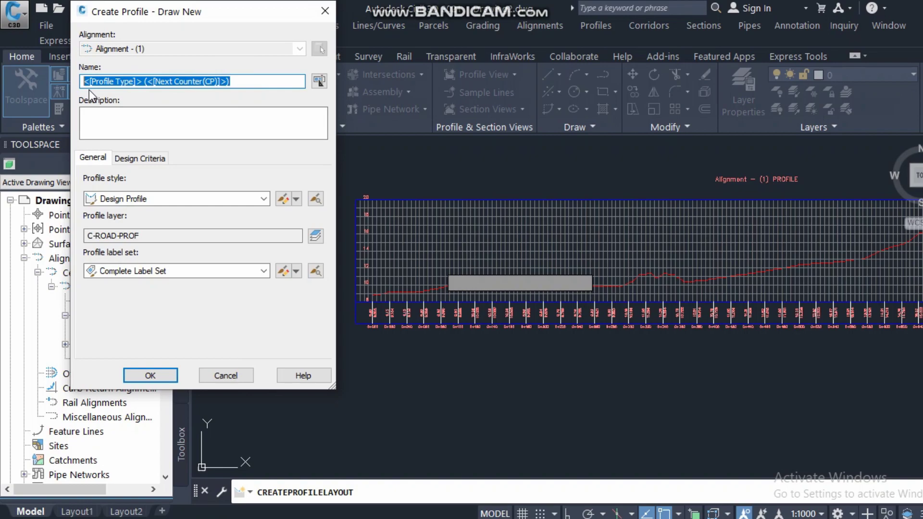
type("design")
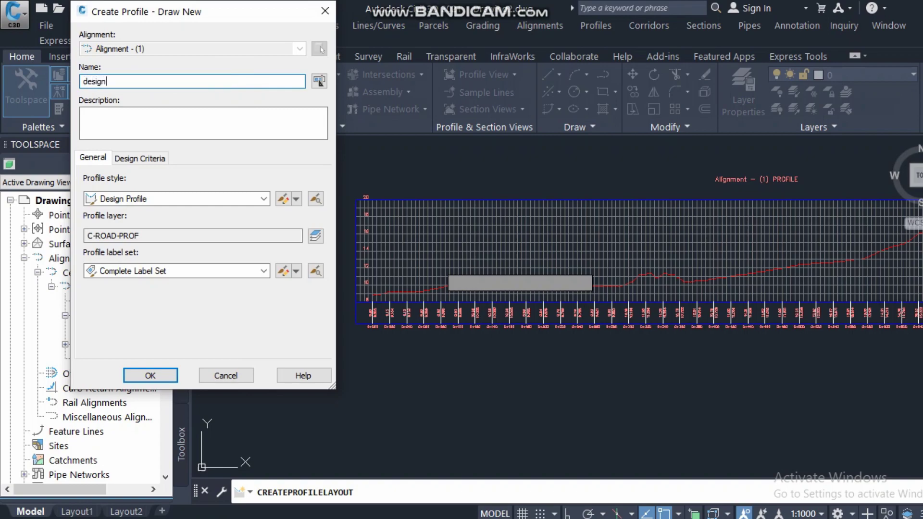
left_click(178, 201)
left_click(178, 201)
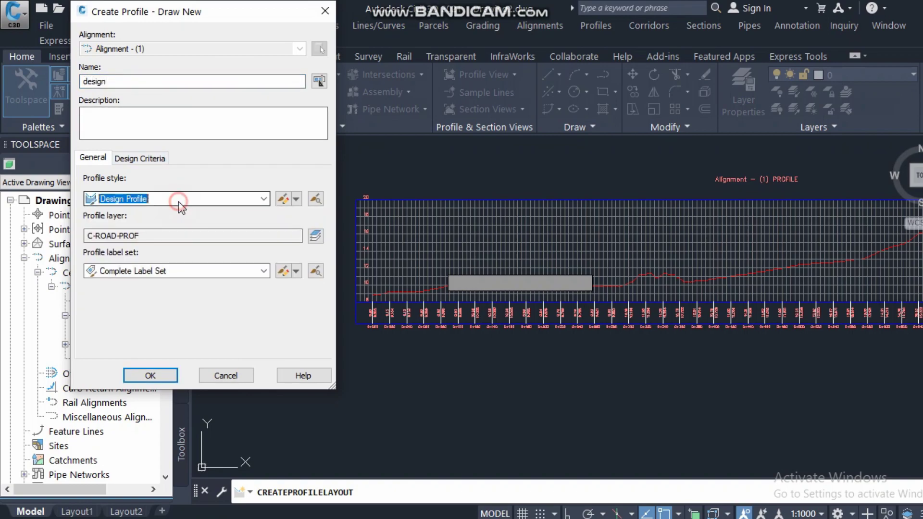
left_click(151, 375)
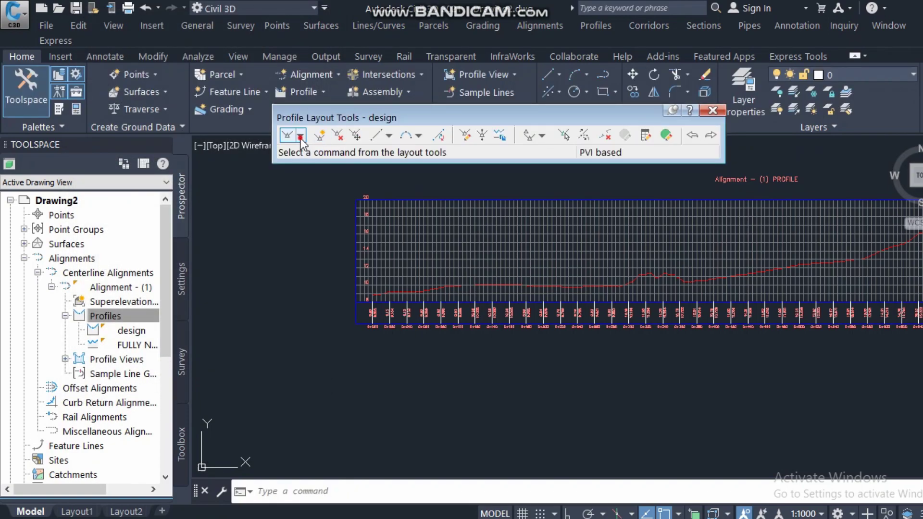
Draw tangents with curves from the ground line's start to its end, through four intermediate PVIs, the first at about station 0+210.
left_click(301, 136)
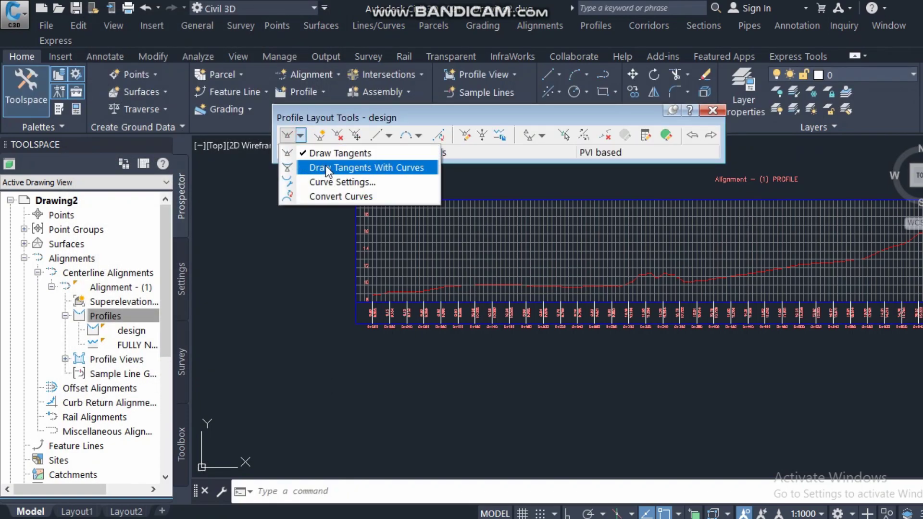
left_click(325, 165)
scroll(380, 305, "up", 5)
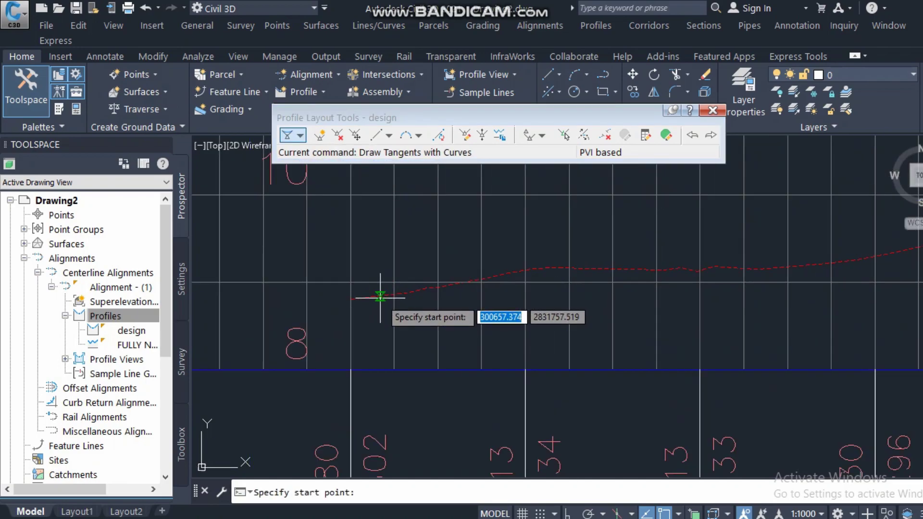
scroll(249, 304, "down", 5)
left_click(250, 304)
scroll(354, 307, "up", 6)
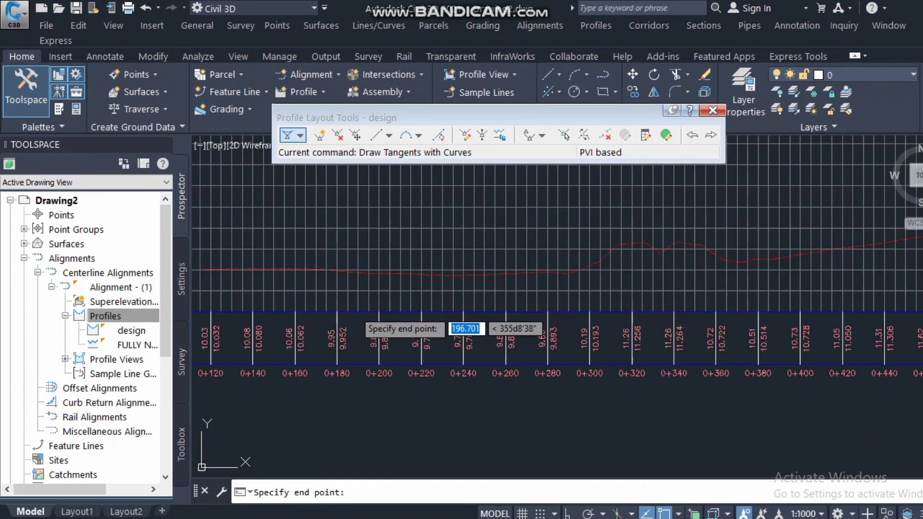
scroll(412, 253, "down", 6)
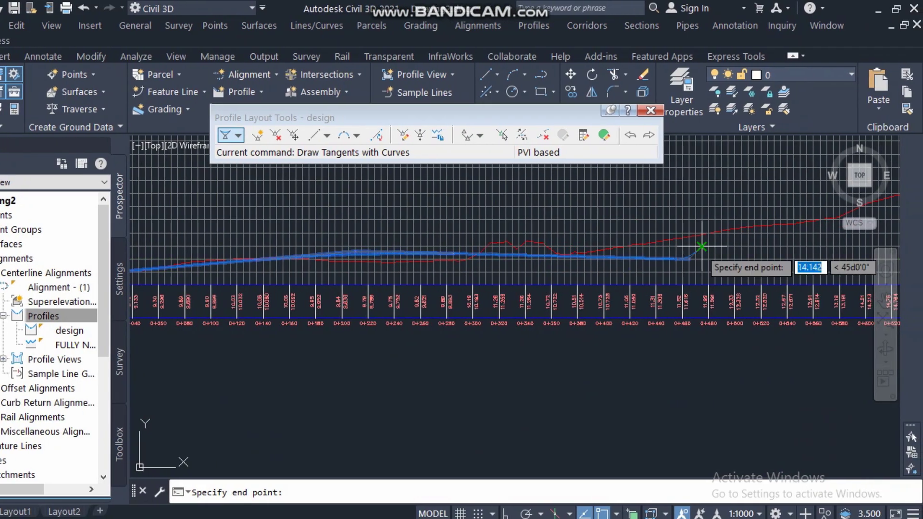
middle_click_drag(735, 249, 431, 293)
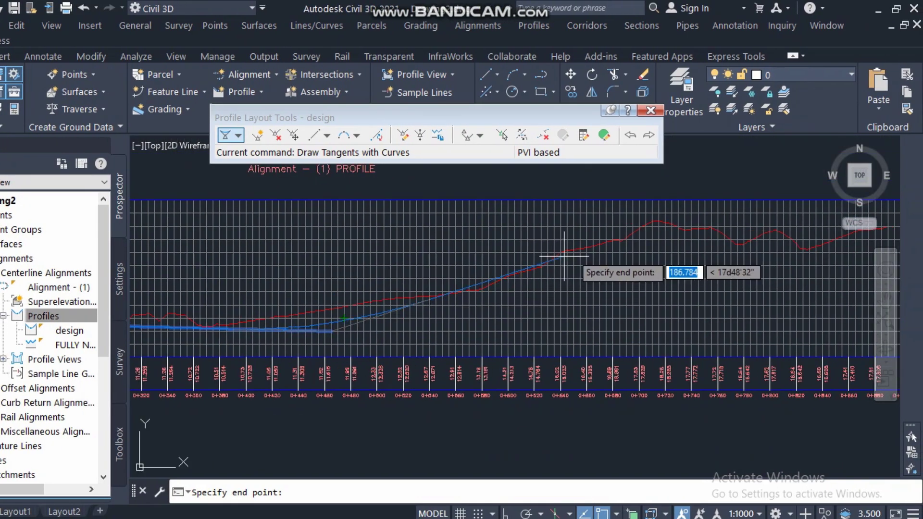
scroll(665, 253, "up", 3)
scroll(597, 259, "up", 5)
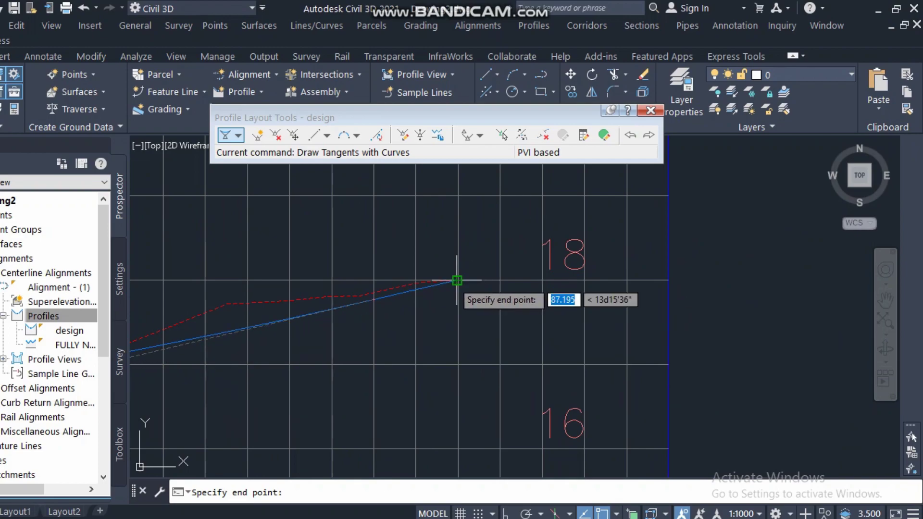
scroll(455, 283, "up", 4)
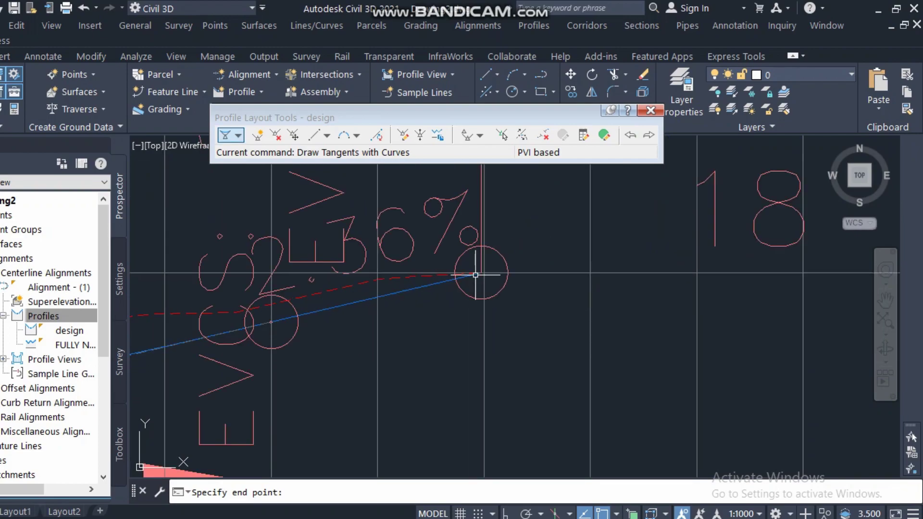
key("Return")
Set the annotation scale to 1:500 to shrink the design profile's labels.
scroll(599, 313, "down", 6)
scroll(442, 325, "up", 5)
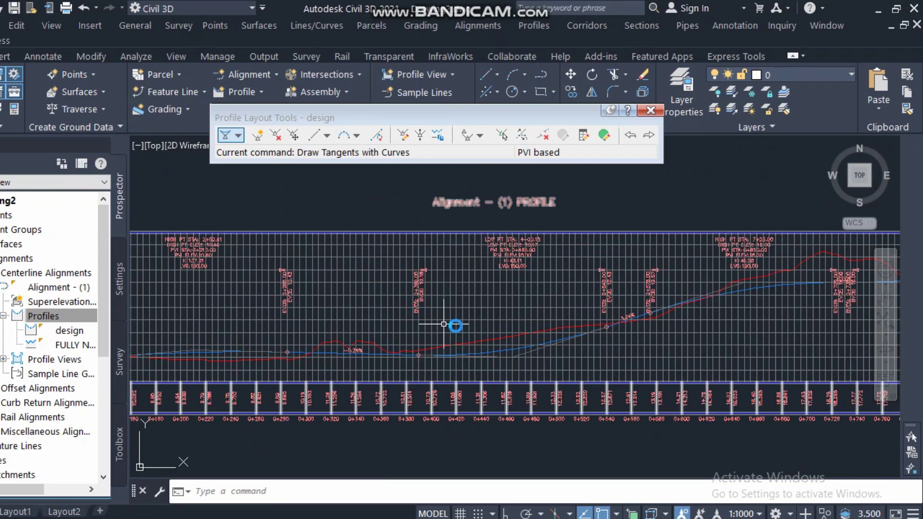
scroll(392, 318, "down", 3)
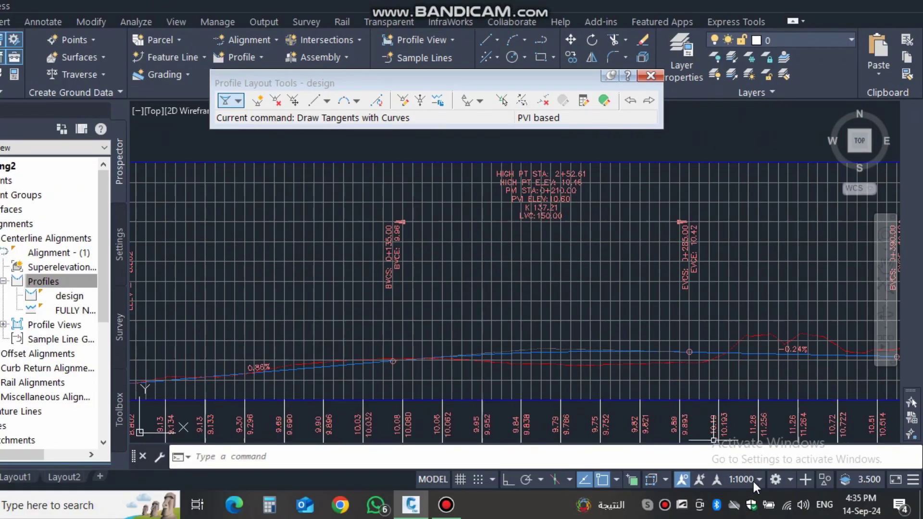
left_click(759, 514)
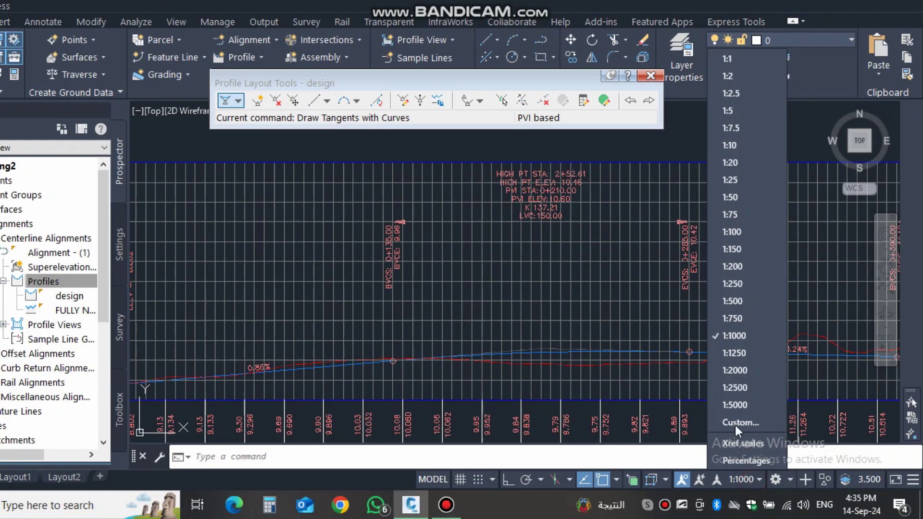
left_click(733, 301)
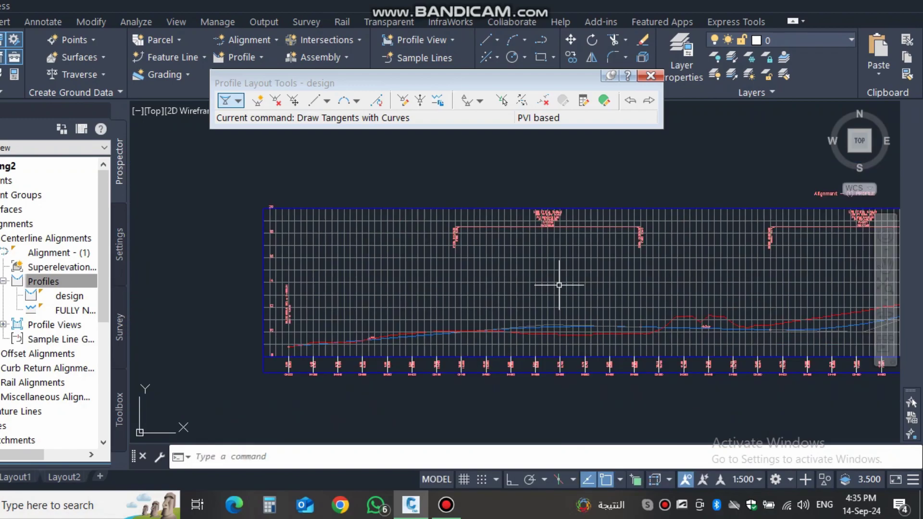
Examine the design profile's curve, grade and grade break labels against the ground line along the profile view.
scroll(438, 299, "up", 2)
scroll(435, 305, "down", 3)
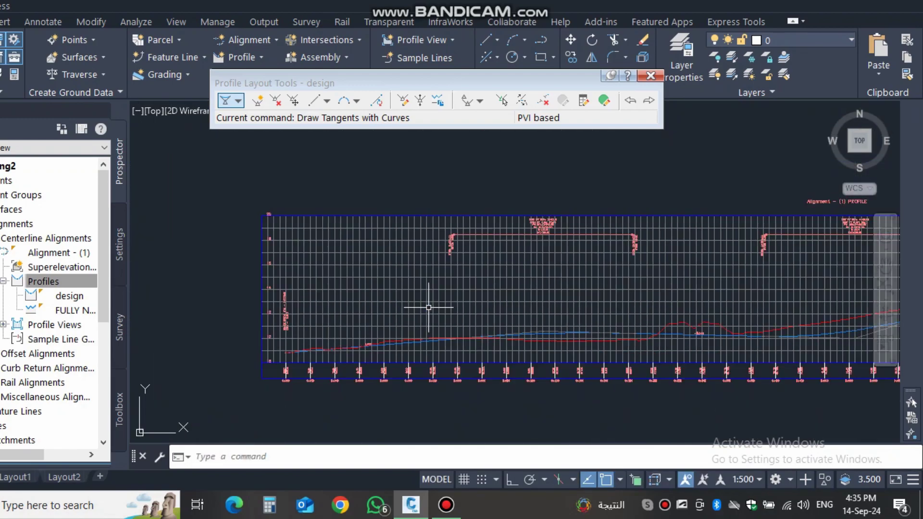
left_click(516, 272)
key("Escape")
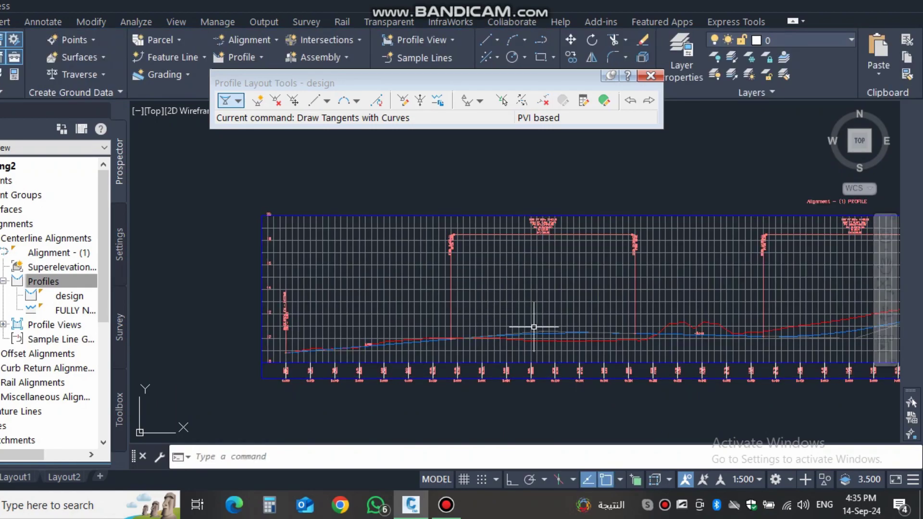
scroll(532, 324, "up", 2)
scroll(471, 277, "up", 1)
scroll(471, 289, "down", 1)
scroll(482, 288, "down", 1)
scroll(529, 277, "up", 1)
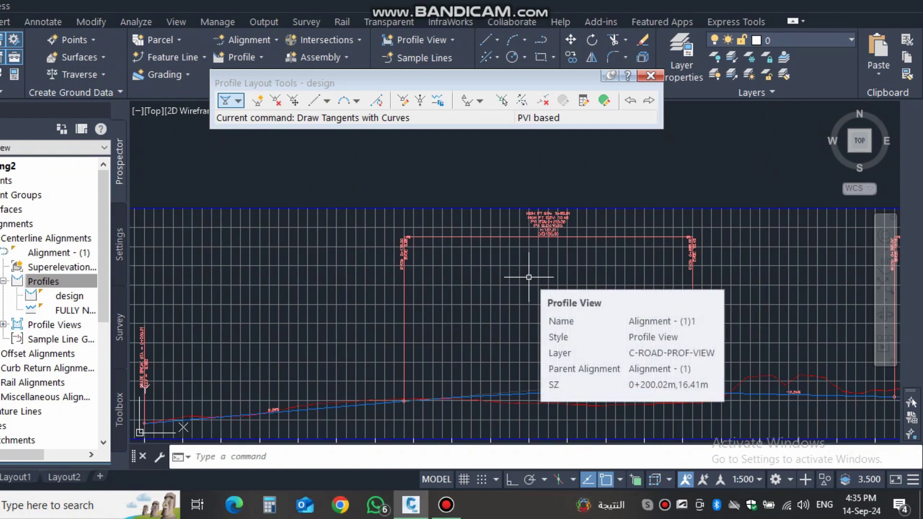
scroll(573, 289, "down", 2)
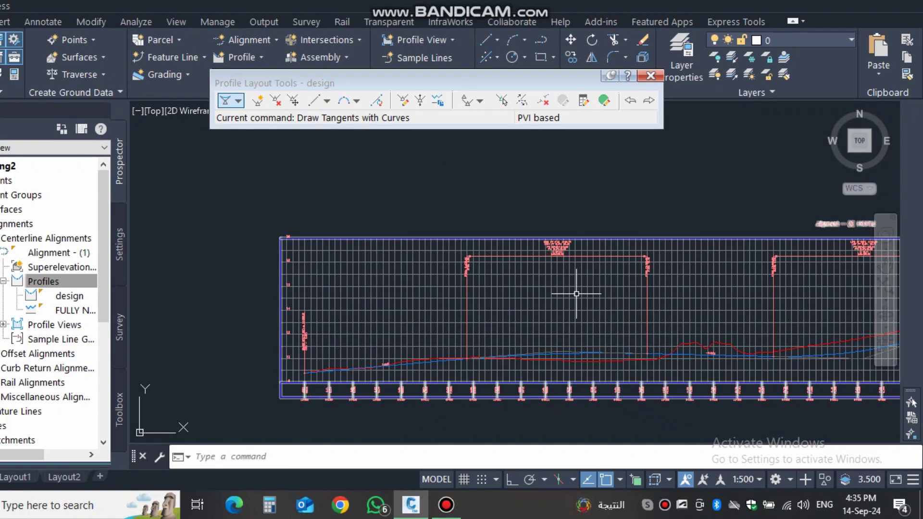
scroll(539, 310, "up", 3)
scroll(587, 258, "down", 3)
scroll(382, 384, "up", 1)
scroll(381, 383, "up", 4)
middle_click_drag(381, 384, 369, 398)
scroll(516, 351, "down", 2)
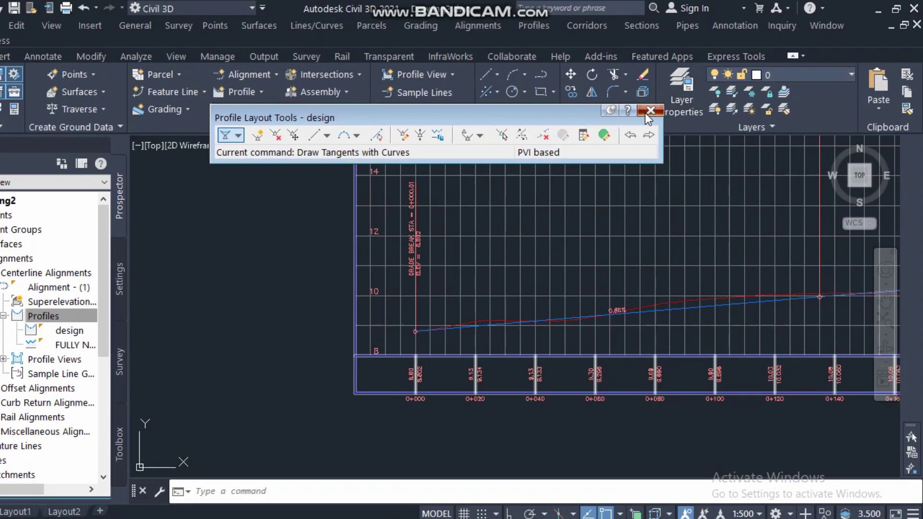
Close the Profile Layout Tools for the design profile.
left_click(649, 112)
scroll(361, 313, "down", 2)
middle_click_drag(486, 305, 349, 308)
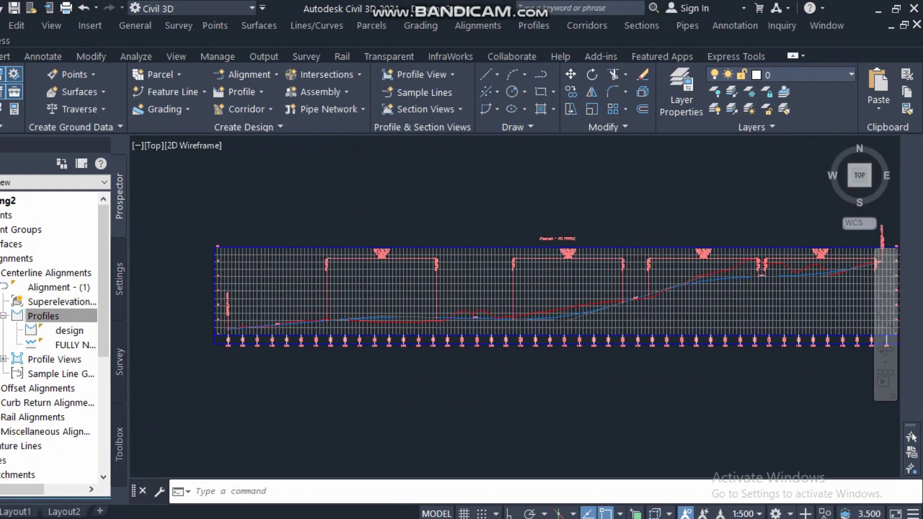
left_click(261, 92)
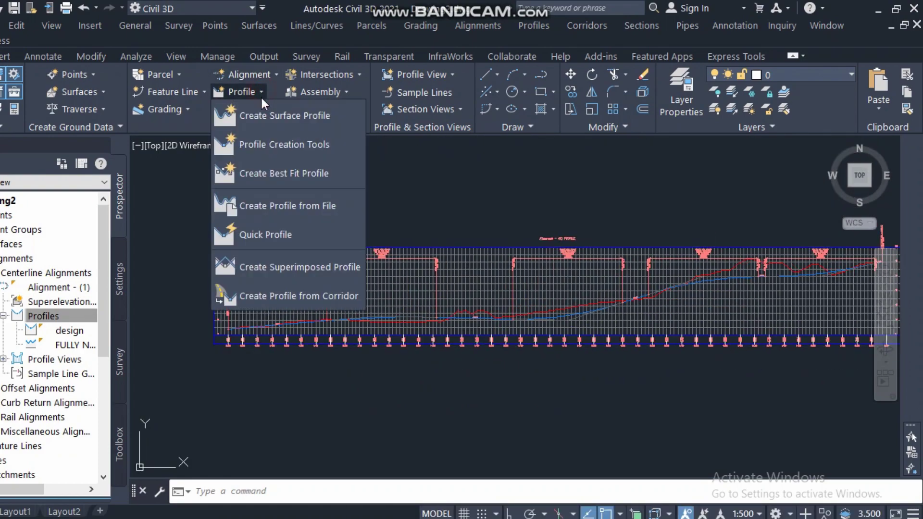
left_click(247, 295)
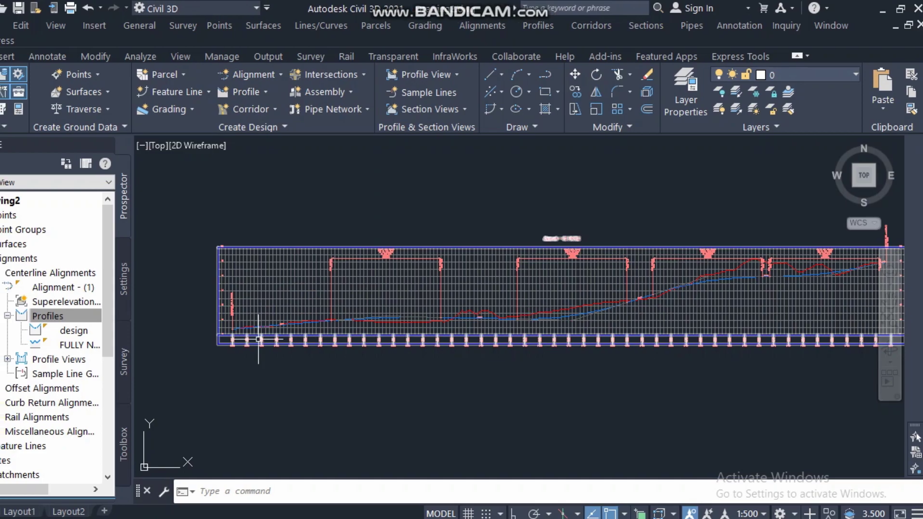
scroll(534, 336, "down", 2)
scroll(446, 370, "up", 2)
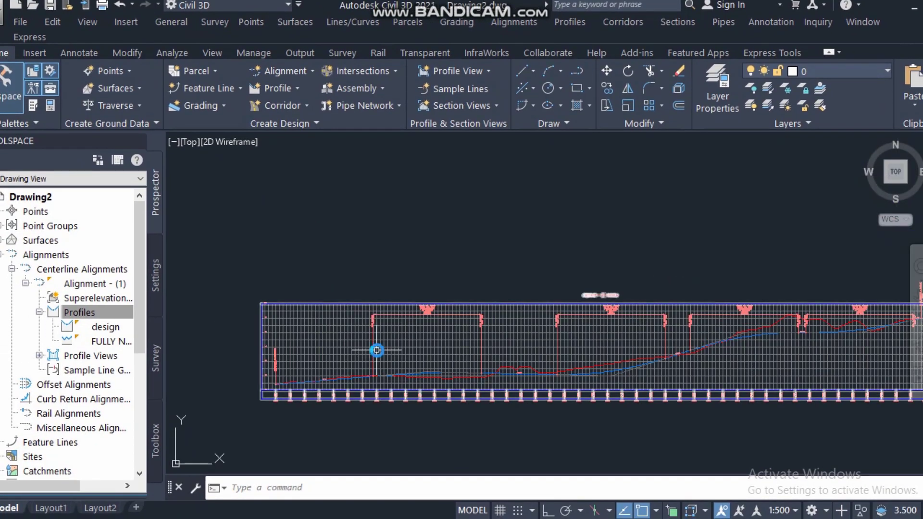
Switch the profile view's station range to user-specified and set its start station to 0.
scroll(481, 339, "up", 2)
left_click(500, 334)
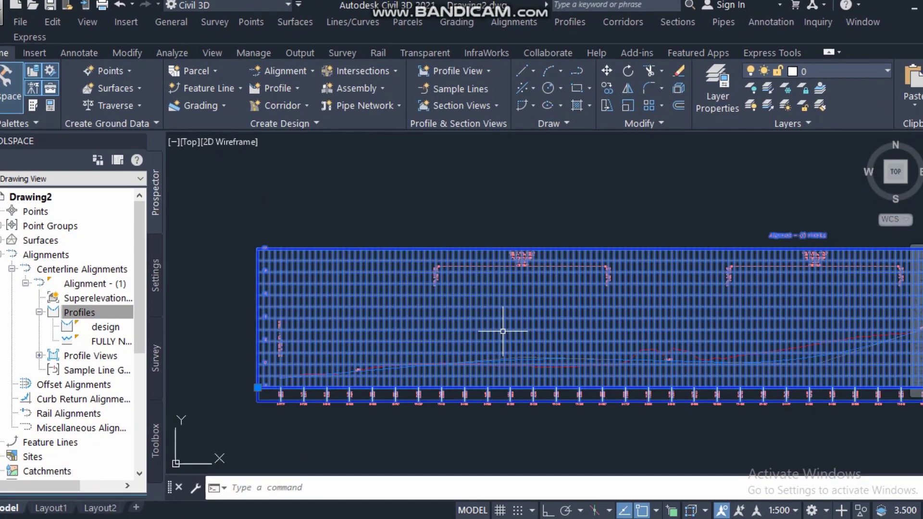
right_click(502, 331)
left_click(585, 249)
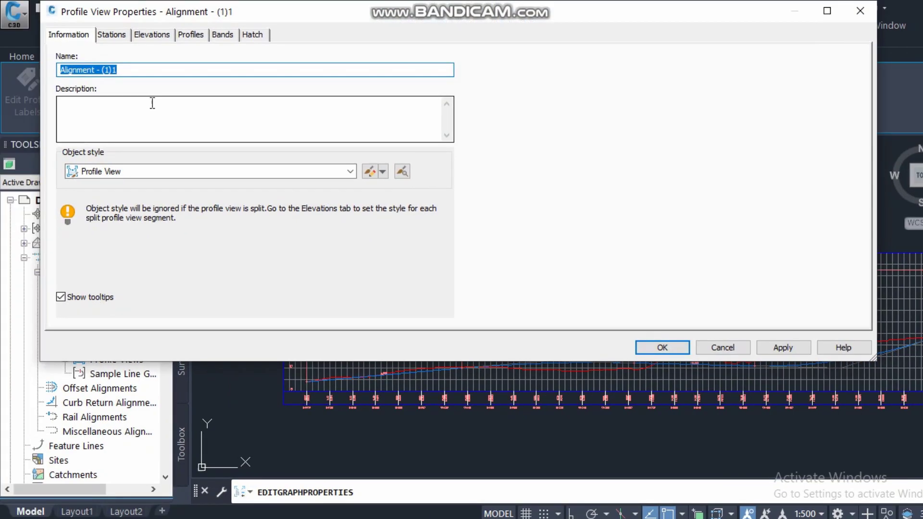
left_click(112, 35)
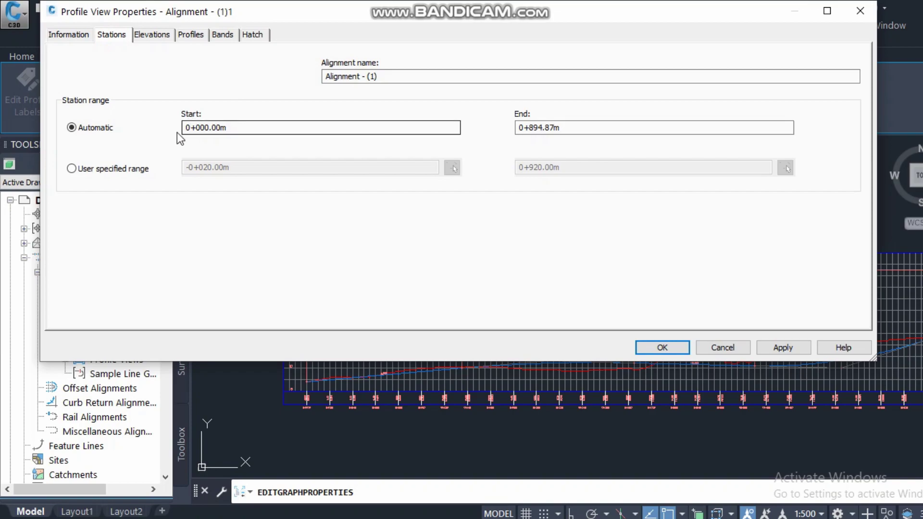
left_click(128, 170)
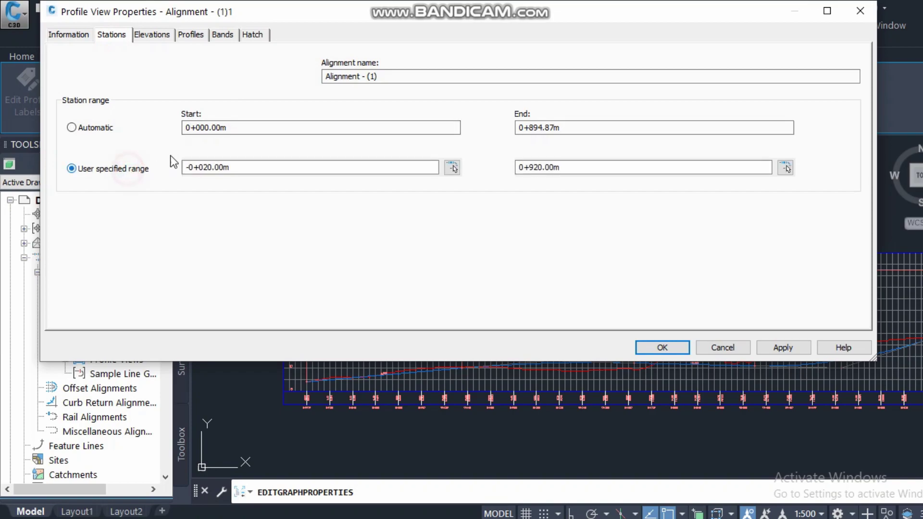
double_click(237, 167)
type("0")
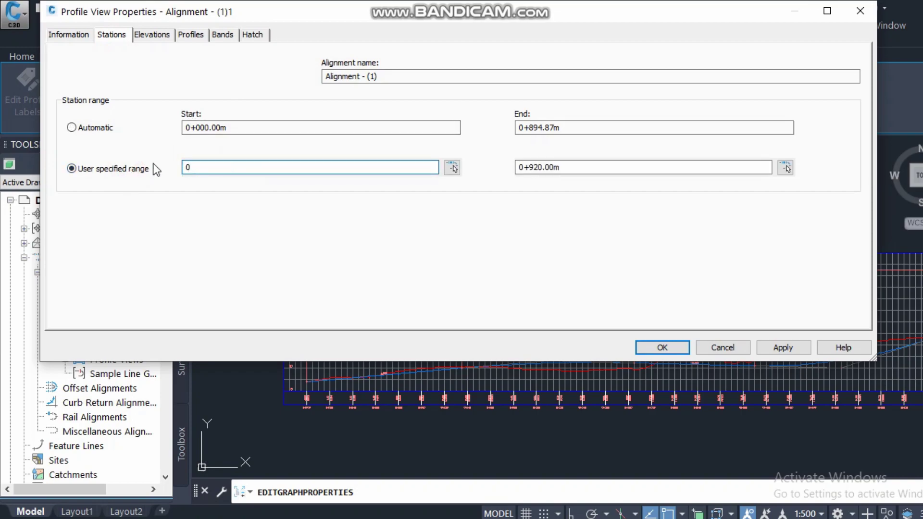
Set the end station of the profile view's user-specified range to 450 and accept the properties.
left_click(586, 166)
double_click(586, 166)
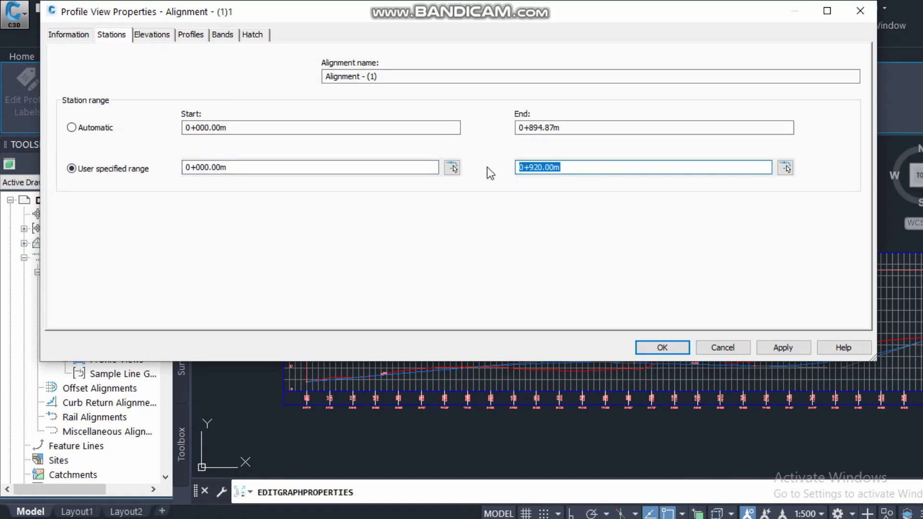
type("45")
left_click(778, 346)
left_click(667, 346)
Examine the shortened profile view from its start to its end, including the elevation and station labels along the band.
middle_click_drag(421, 314, 567, 292)
scroll(498, 335, "up", 3)
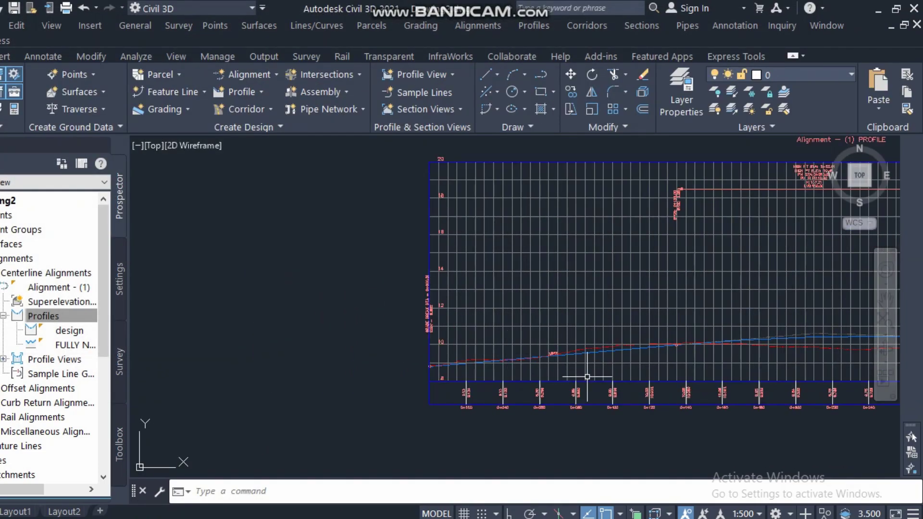
middle_click_drag(587, 377, 614, 376)
left_click(471, 313)
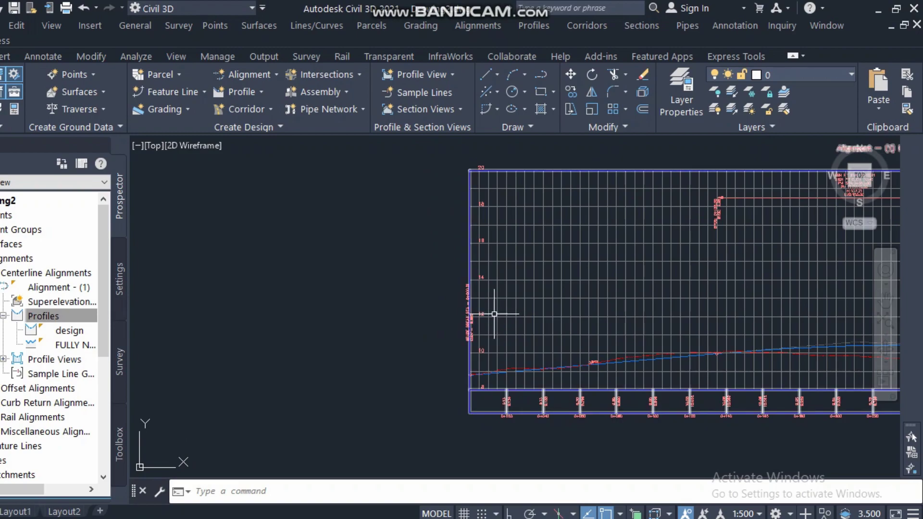
scroll(478, 284, "down", 1)
scroll(422, 299, "down", 1)
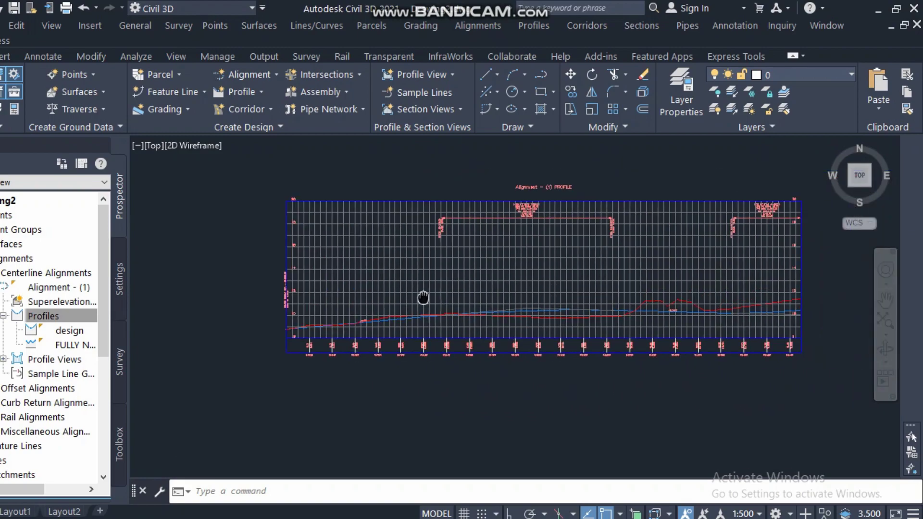
scroll(479, 303, "down", 1)
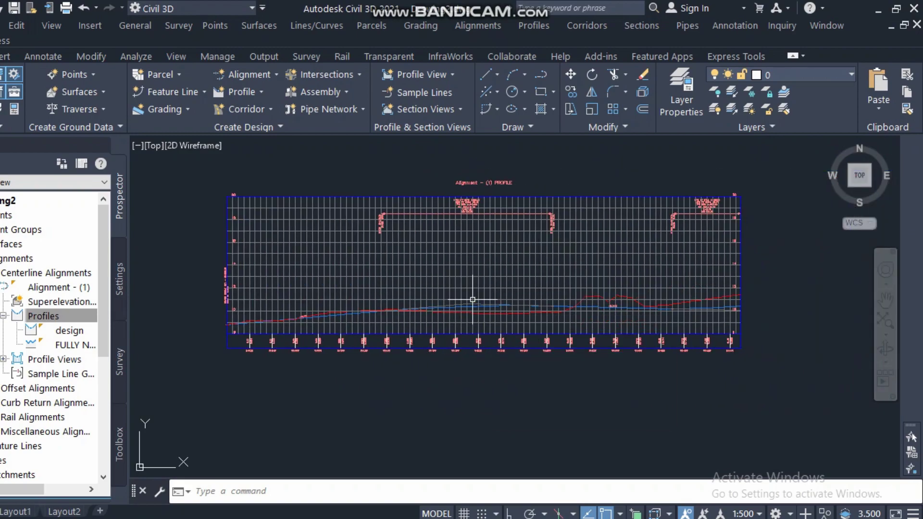
middle_click_drag(390, 301, 471, 306)
scroll(645, 326, "up", 2)
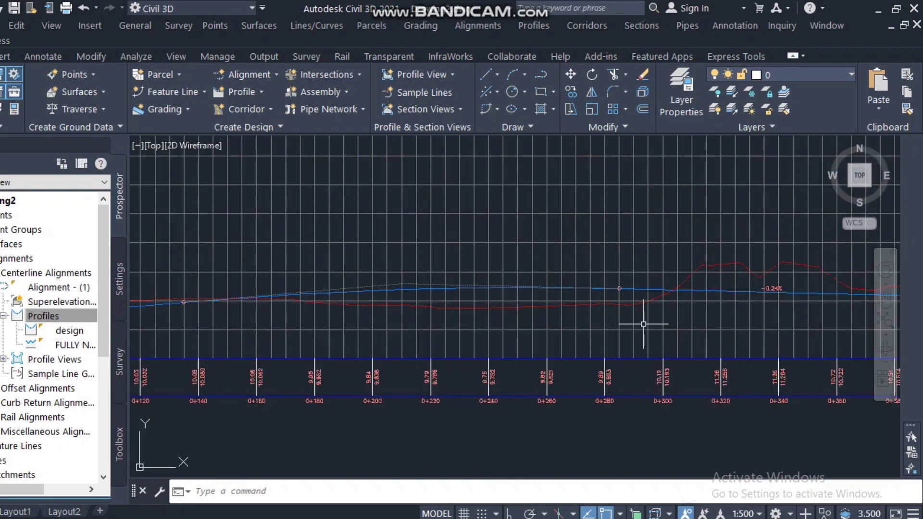
scroll(650, 319, "down", 2)
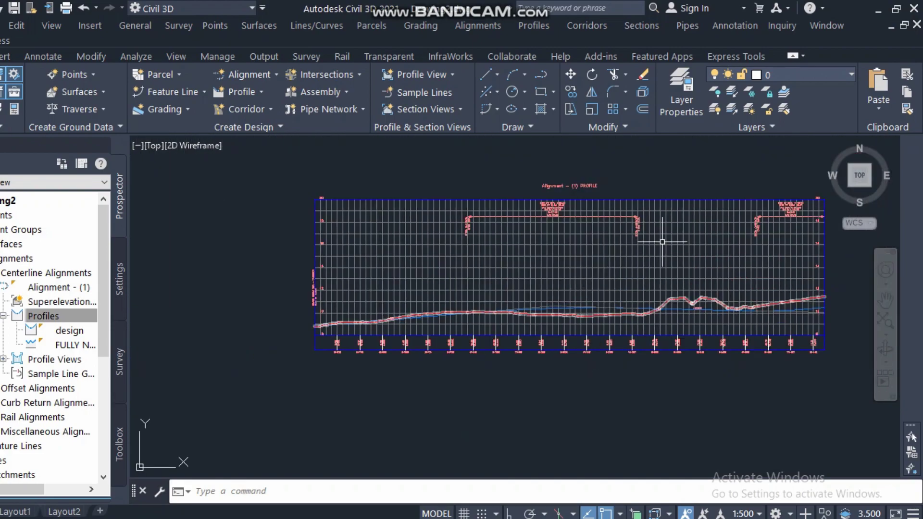
middle_click_drag(458, 293, 500, 293)
Edit the profile view's style and apply a vertical scale of 1:100.
left_click(484, 279)
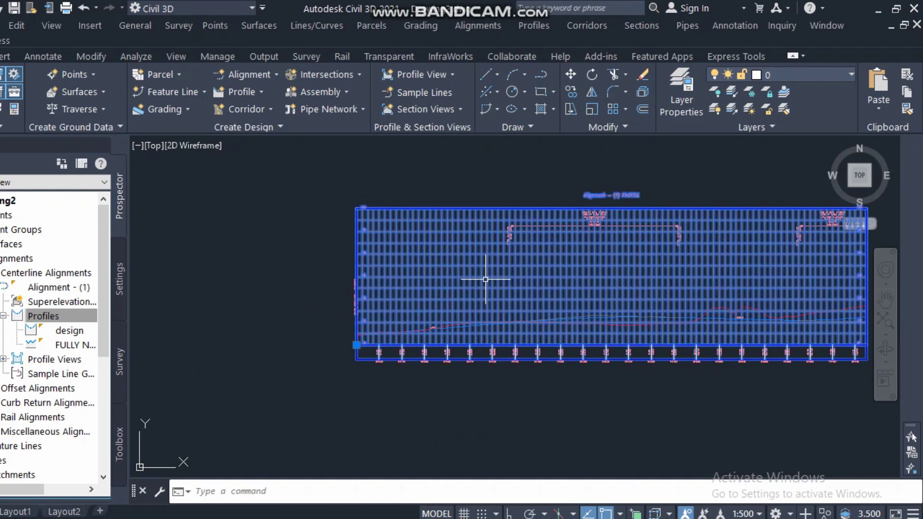
right_click(487, 284)
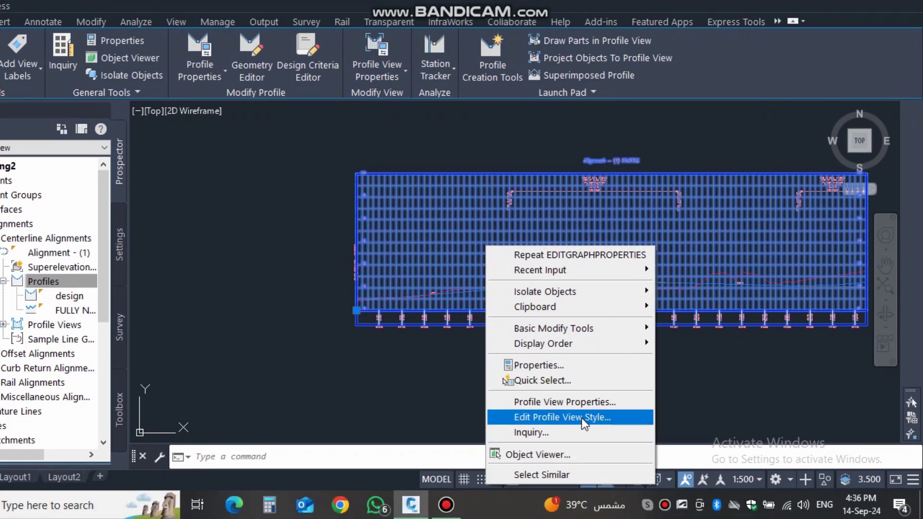
left_click(584, 417)
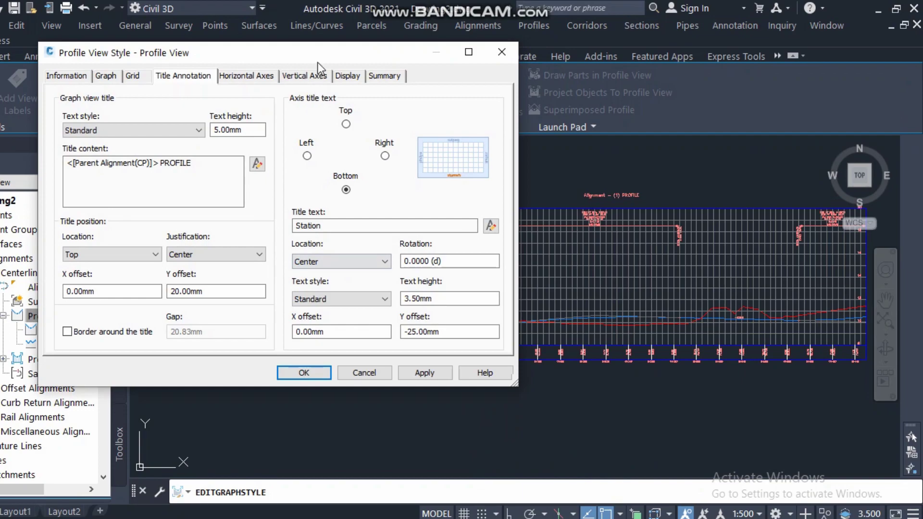
left_click_drag(319, 62, 245, 39)
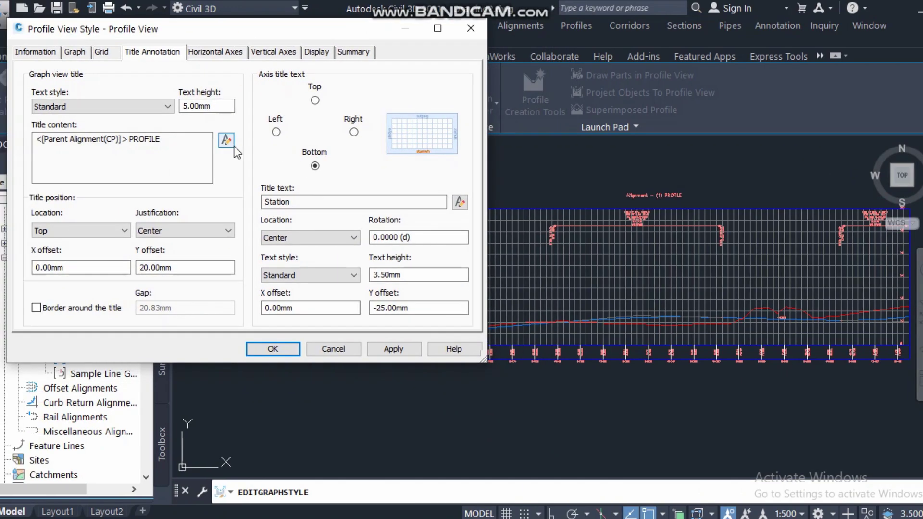
left_click(73, 50)
left_click(78, 88)
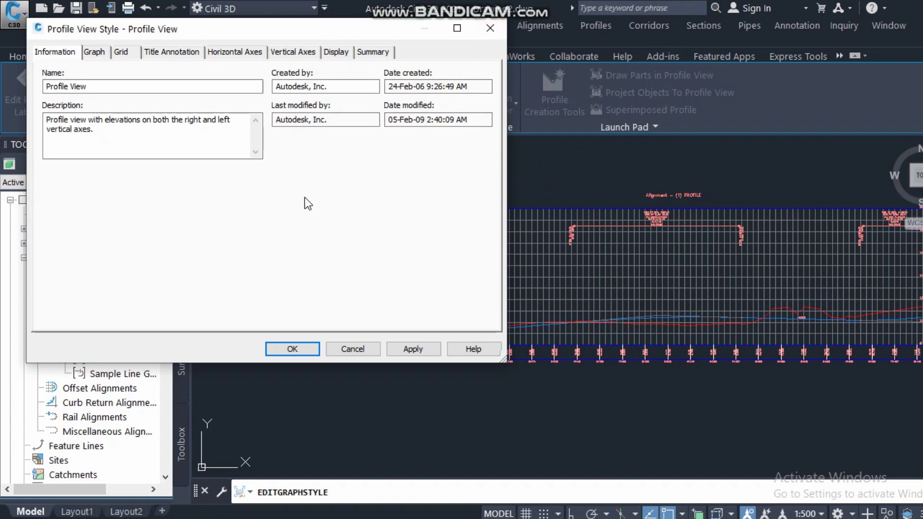
left_click(94, 52)
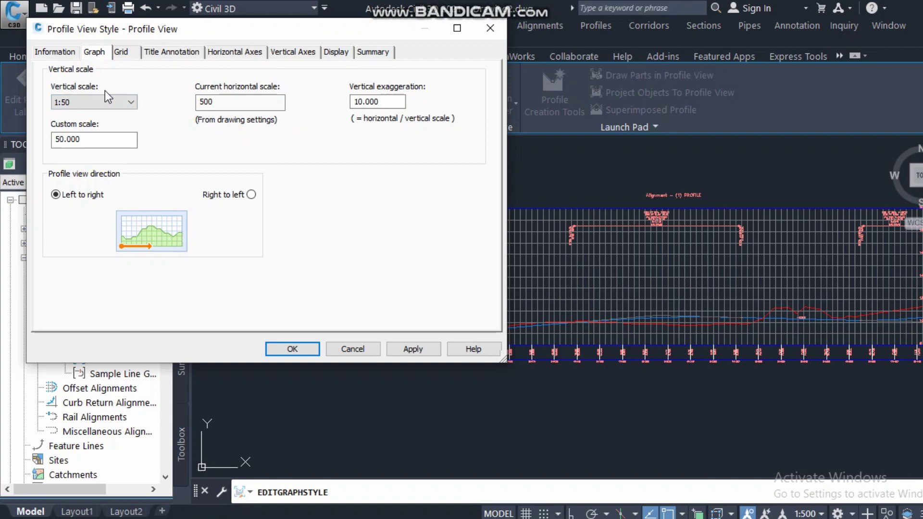
left_click(120, 104)
left_click(80, 161)
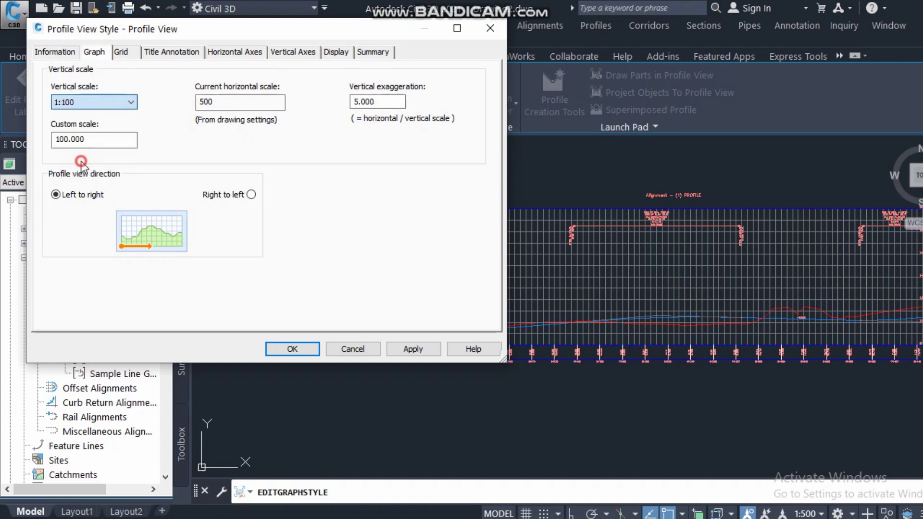
left_click(414, 348)
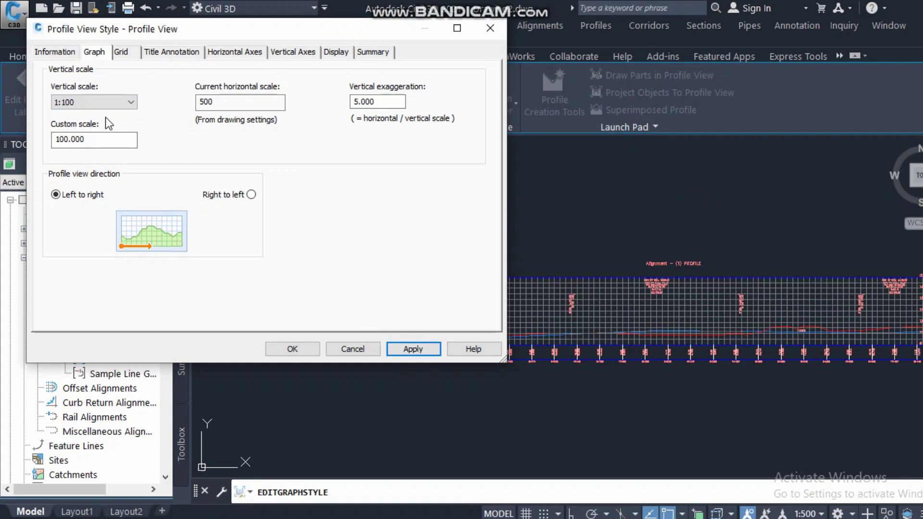
Try a vertical scale of 1:200 on the profile view style.
left_click(125, 102)
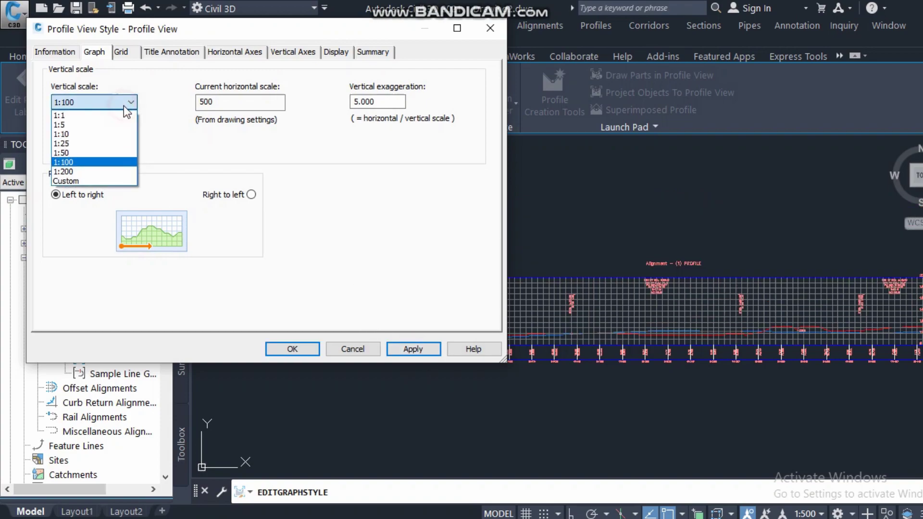
left_click(77, 167)
left_click(407, 348)
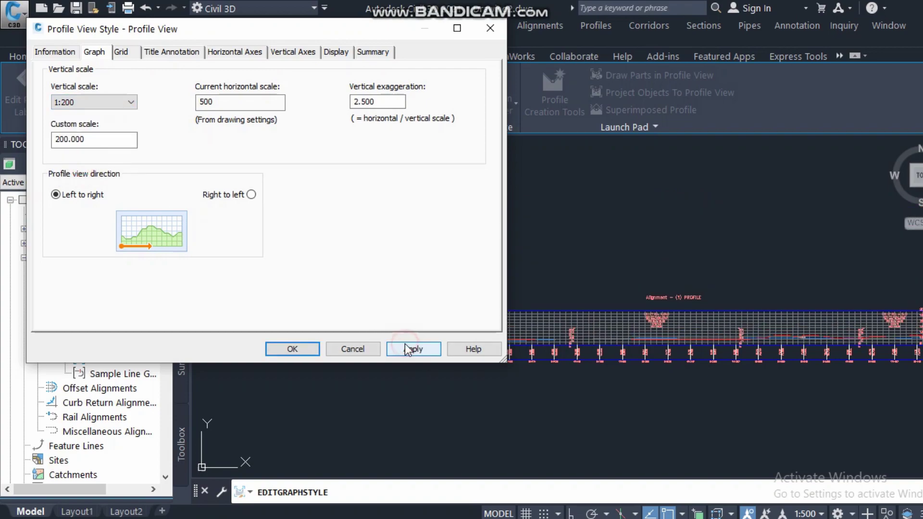
Return the style's vertical scale to 1:100 and accept the profile view style.
left_click(129, 102)
left_click(103, 163)
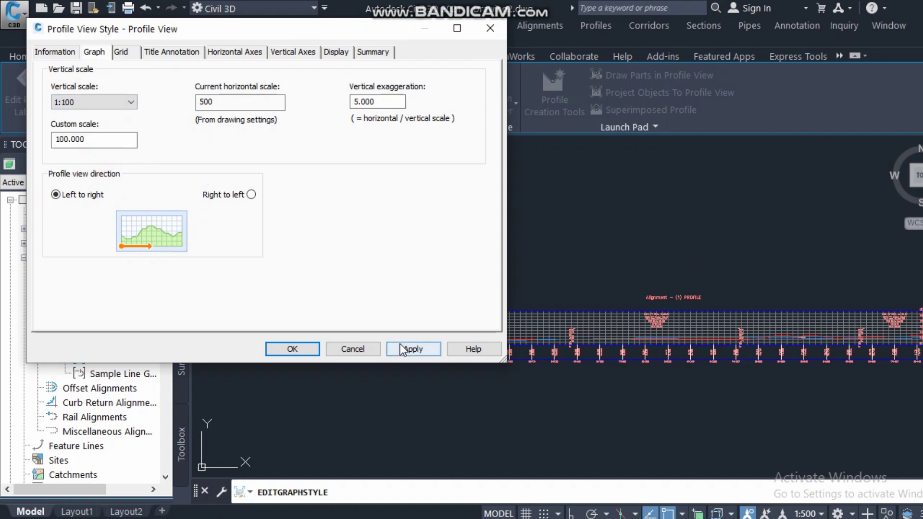
left_click(411, 349)
left_click(309, 350)
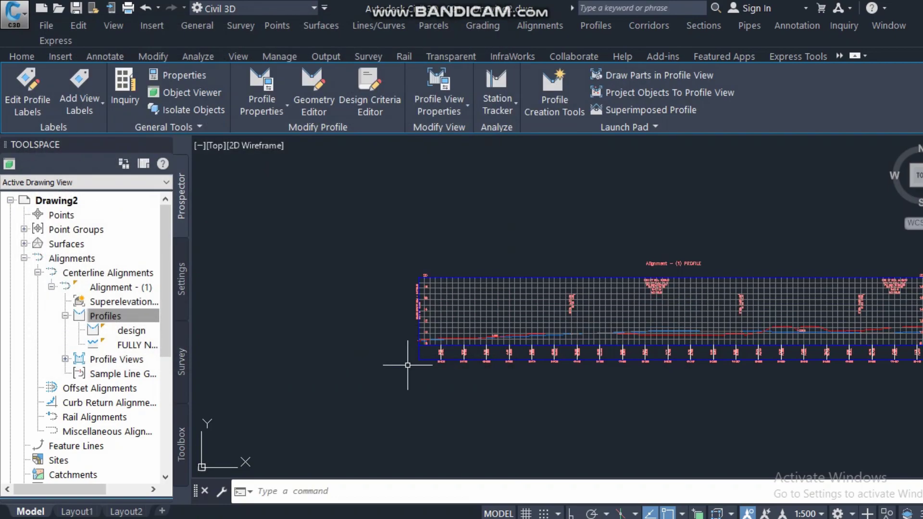
Reopen the profile view's style for editing, review its graph scale settings and bring up the grid options.
scroll(451, 343, "up", 4)
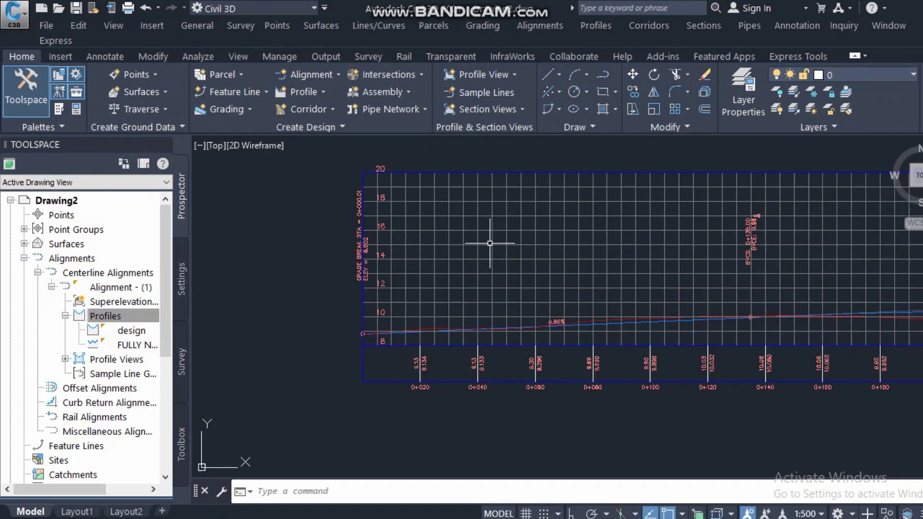
scroll(433, 281, "down", 5)
middle_click_drag(526, 290, 636, 313)
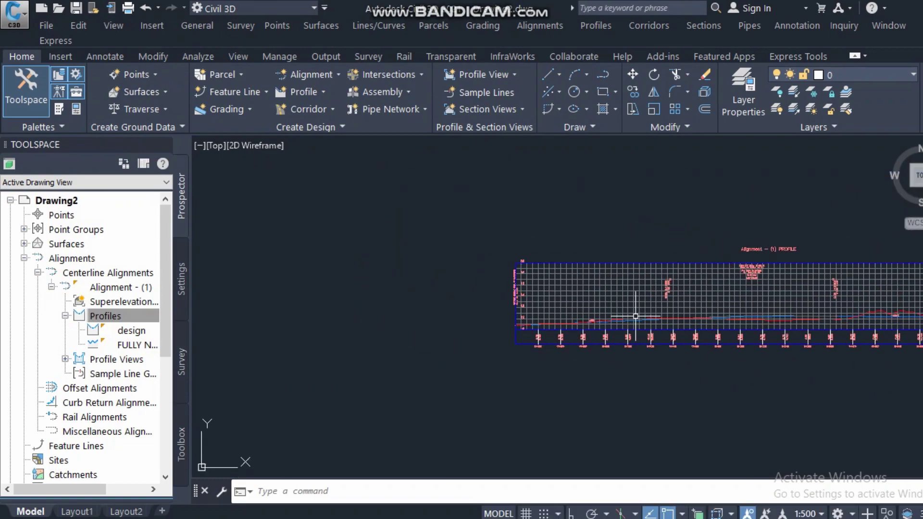
left_click(643, 310)
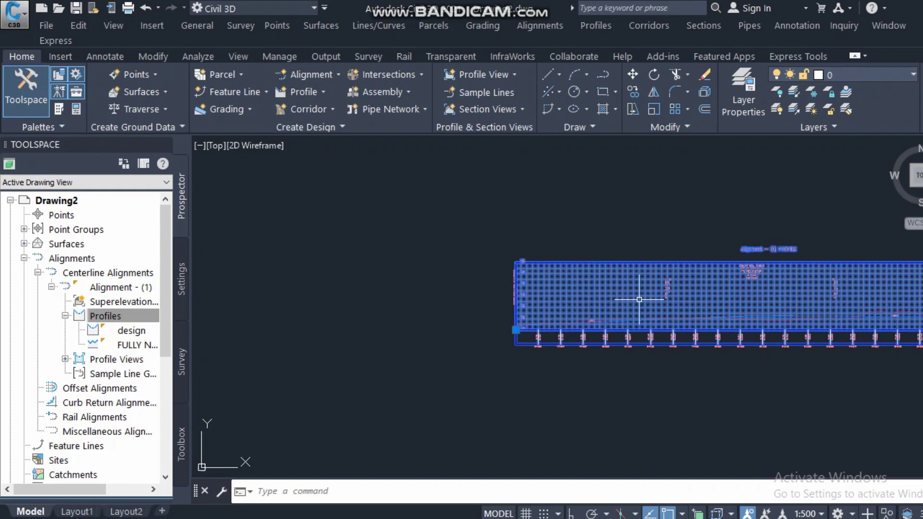
right_click(639, 301)
left_click(693, 235)
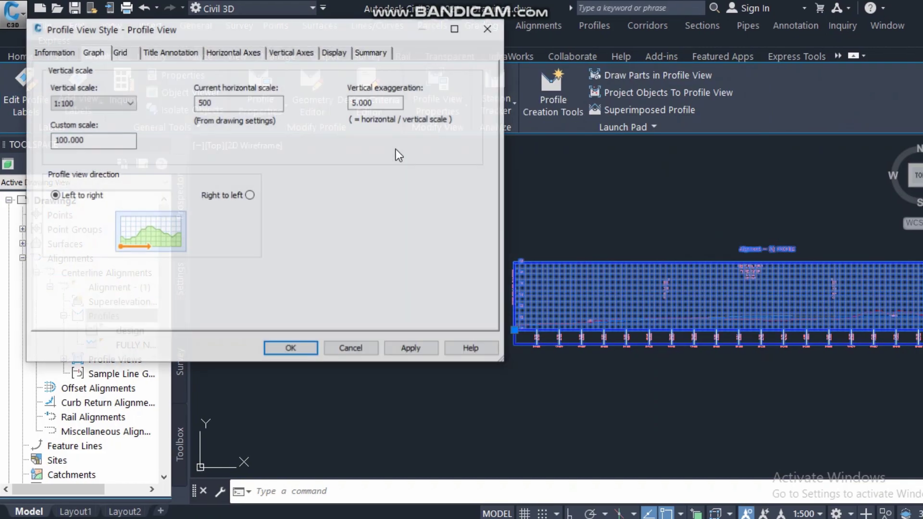
left_click(122, 54)
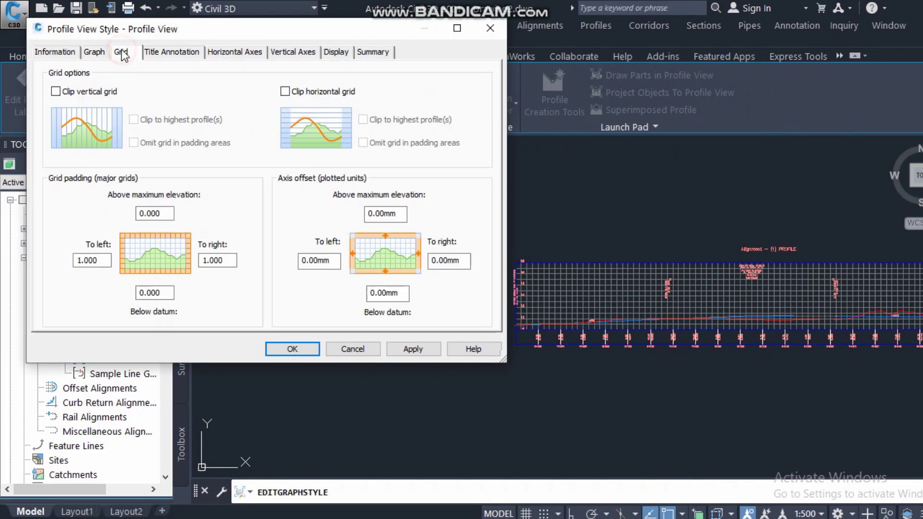
left_click(94, 53)
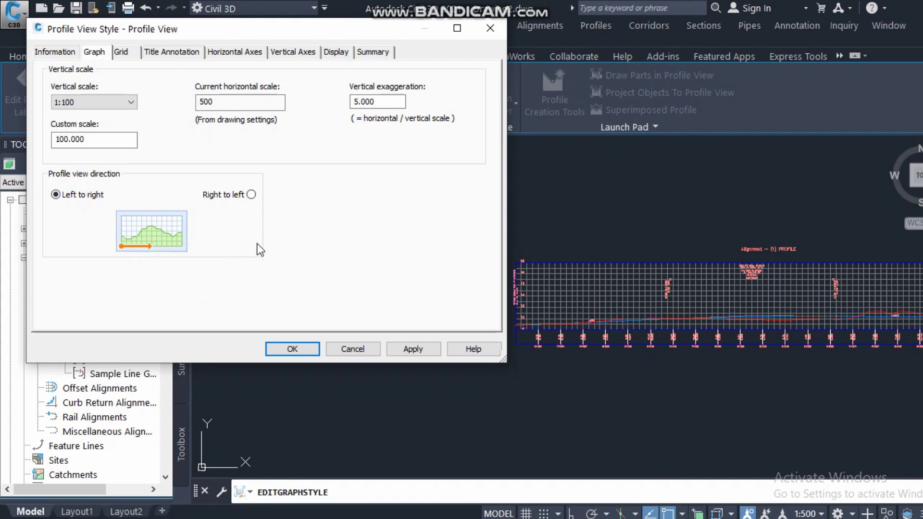
left_click(121, 52)
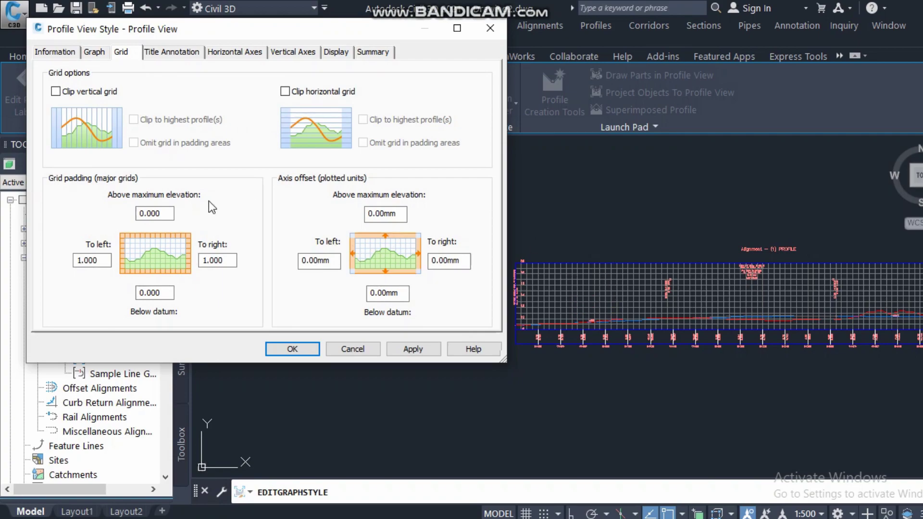
Clip the vertical grid to the highest profiles, omitting it in padding areas, enable horizontal grid clipping and apply the style.
left_click(86, 94)
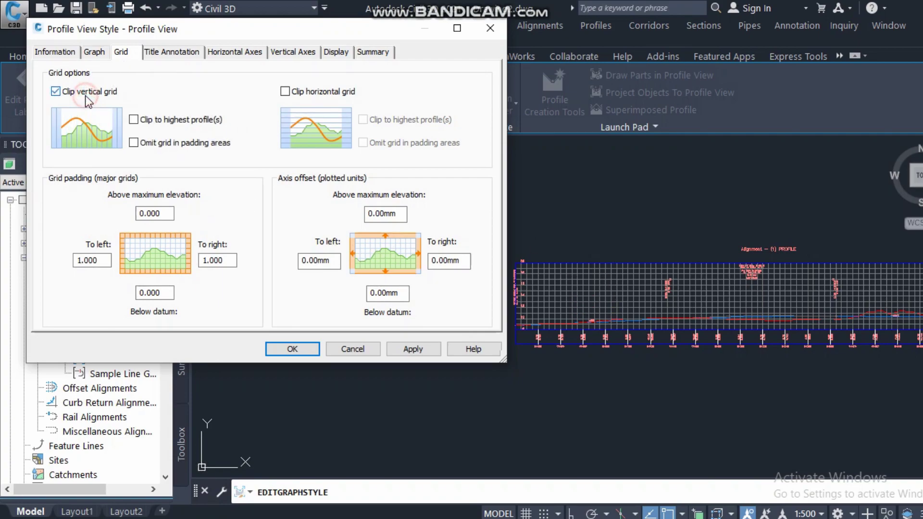
left_click(159, 123)
left_click(162, 142)
left_click(134, 142)
left_click(142, 118)
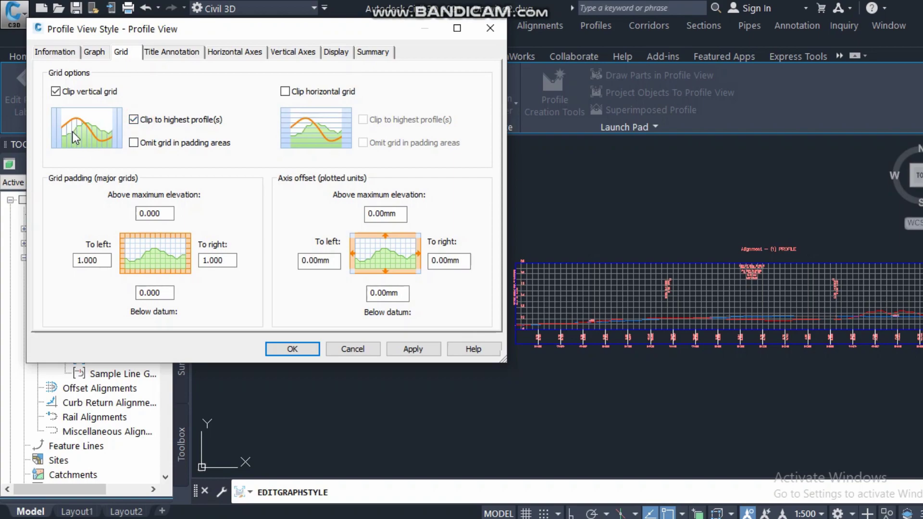
left_click(156, 145)
left_click(286, 92)
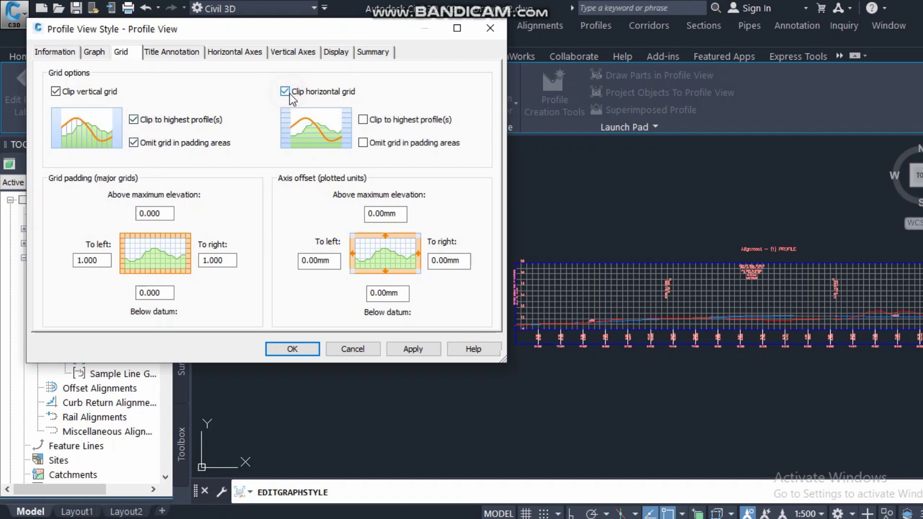
left_click(411, 349)
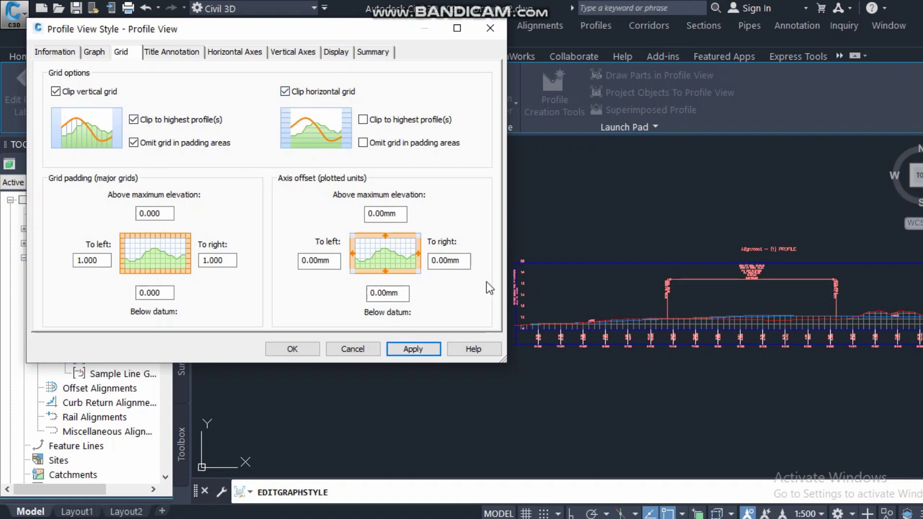
Clip the horizontal grid to the highest profiles, omit it in padding areas, set the below-datum grid padding to 1 and apply the style.
left_click(370, 119)
double_click(163, 293)
type("1")
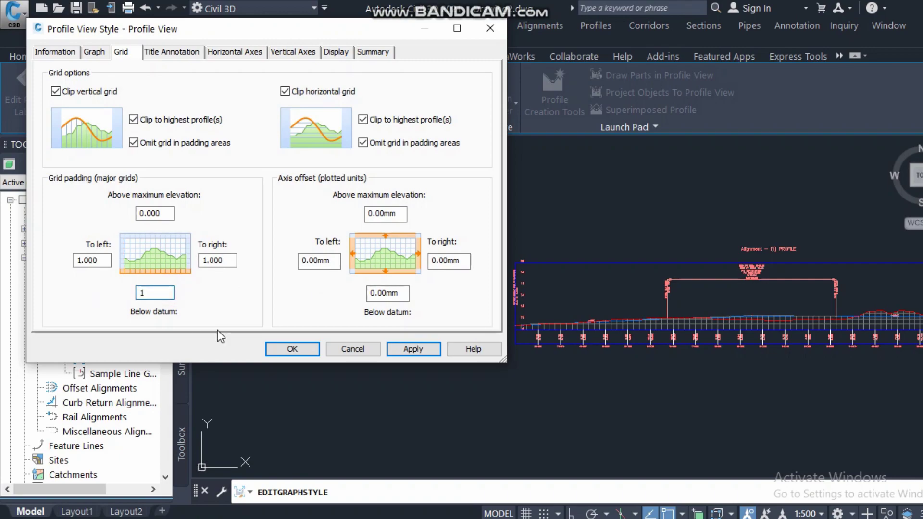
left_click(413, 348)
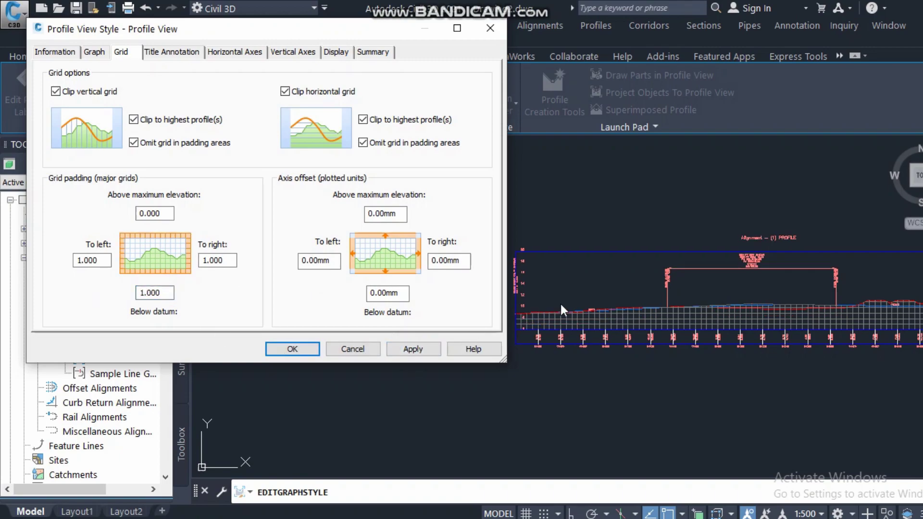
Set the left axis offset to 5 mm after trying 1 mm, and apply the profile view style.
double_click(158, 212)
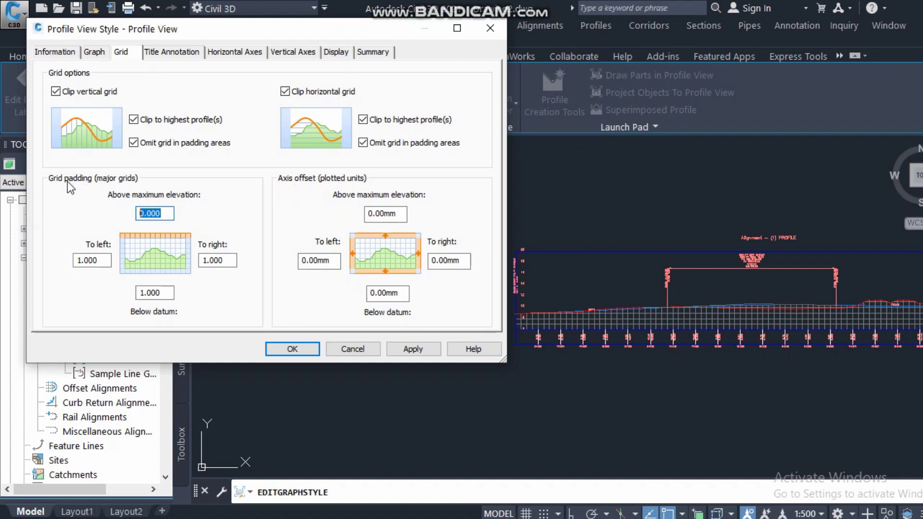
left_click(307, 261)
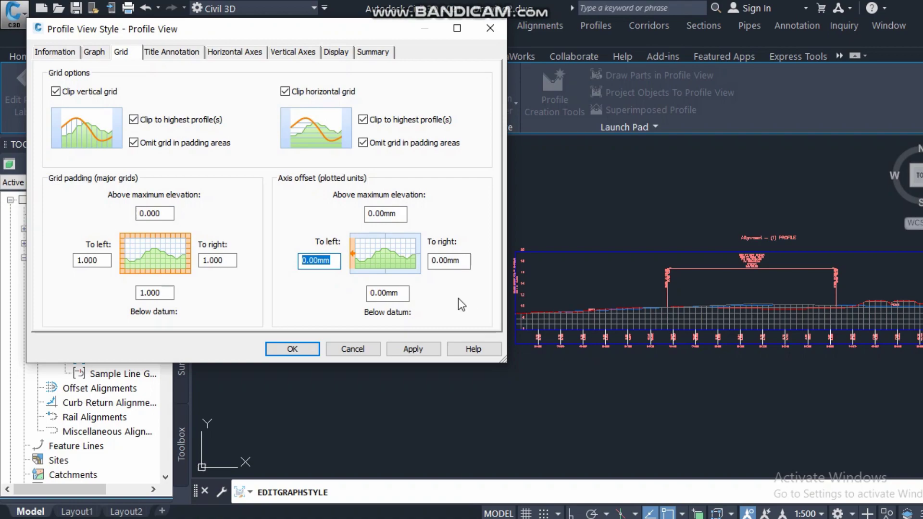
type("1")
left_click(429, 351)
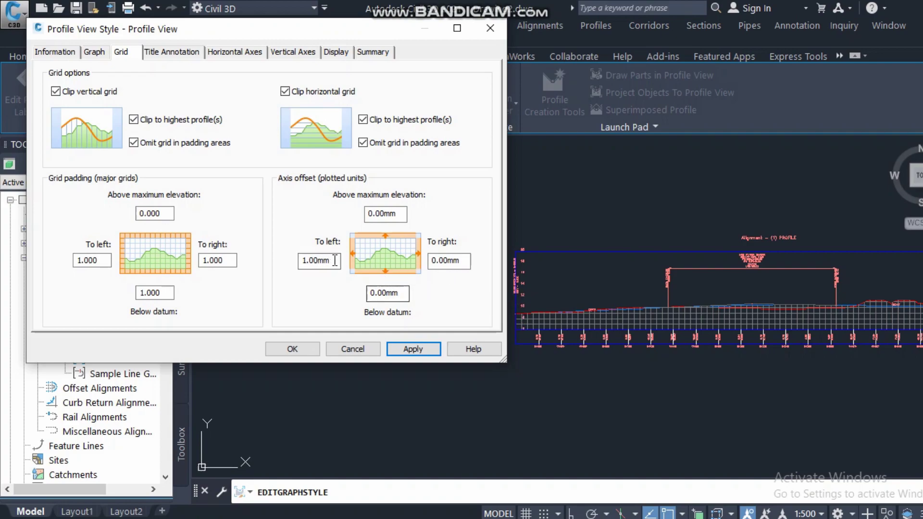
key("Tab")
type("5")
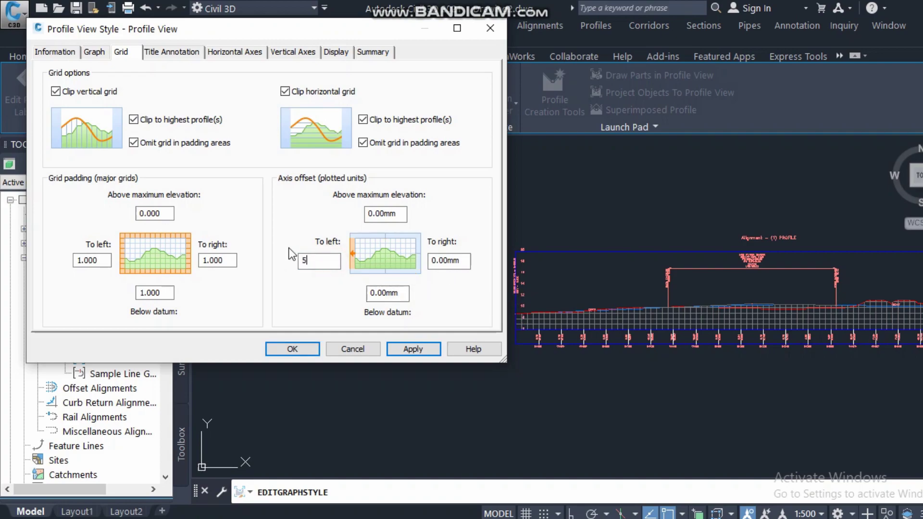
left_click(413, 349)
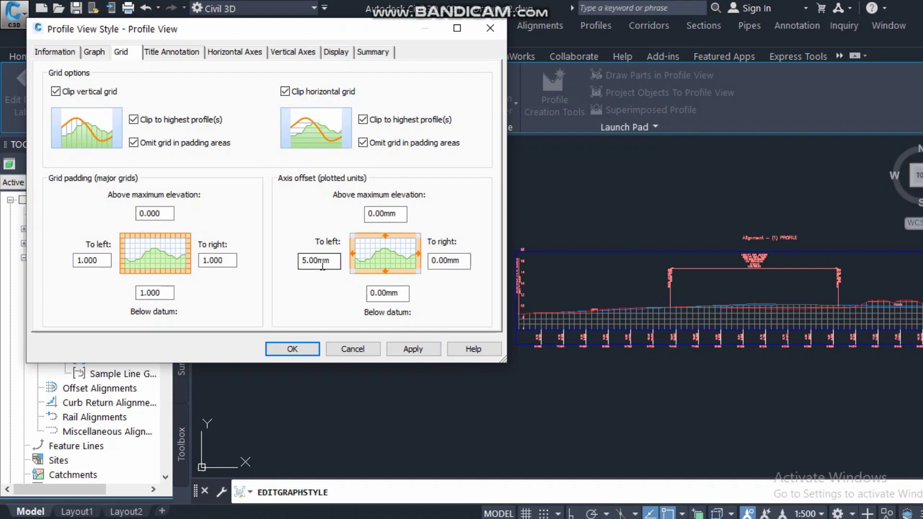
Set the graph view title to text style S4 at 10 mm height, with only the parent alignment name as content.
left_click(397, 294)
left_click(165, 50)
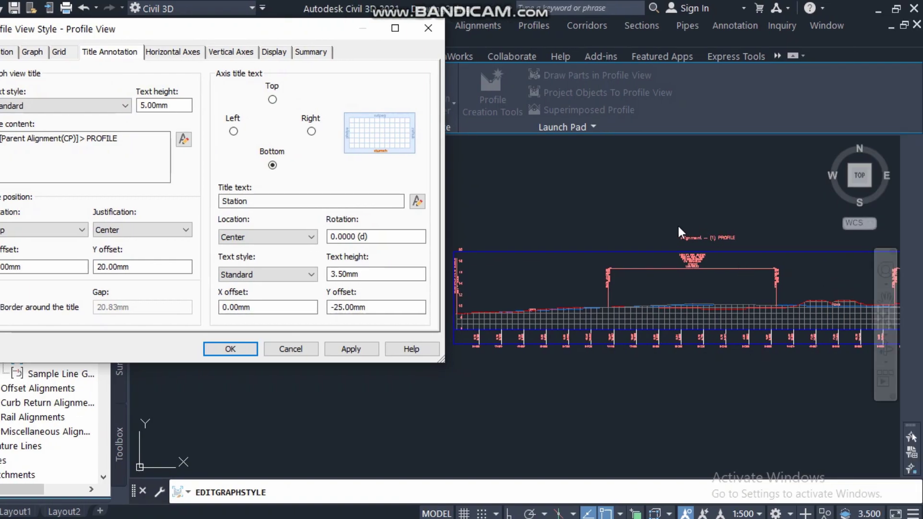
double_click(240, 106)
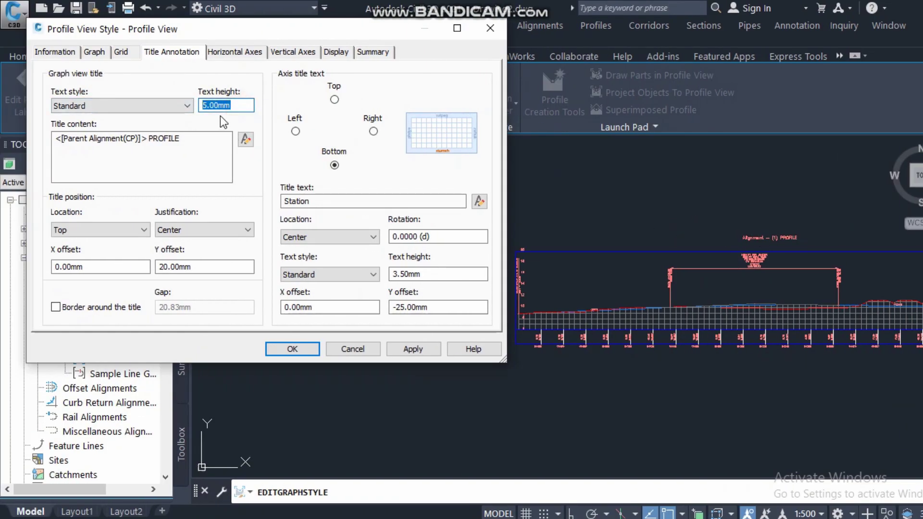
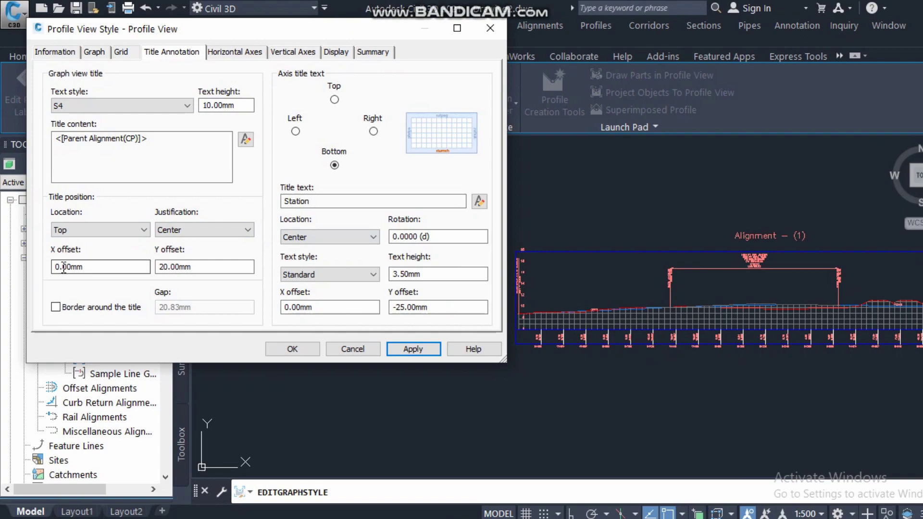
Set the graph view title's Y offset to 10 mm and apply the style.
left_click(160, 267)
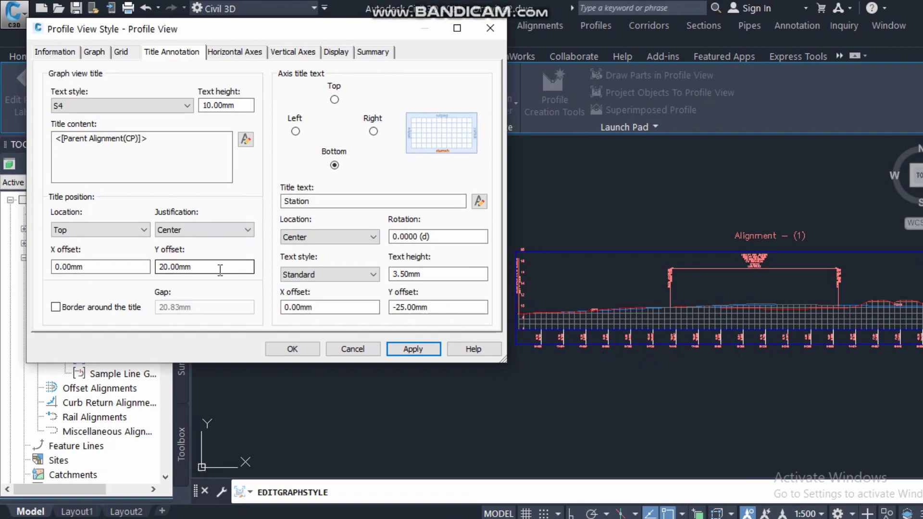
left_click(209, 268)
double_click(209, 268)
type("10")
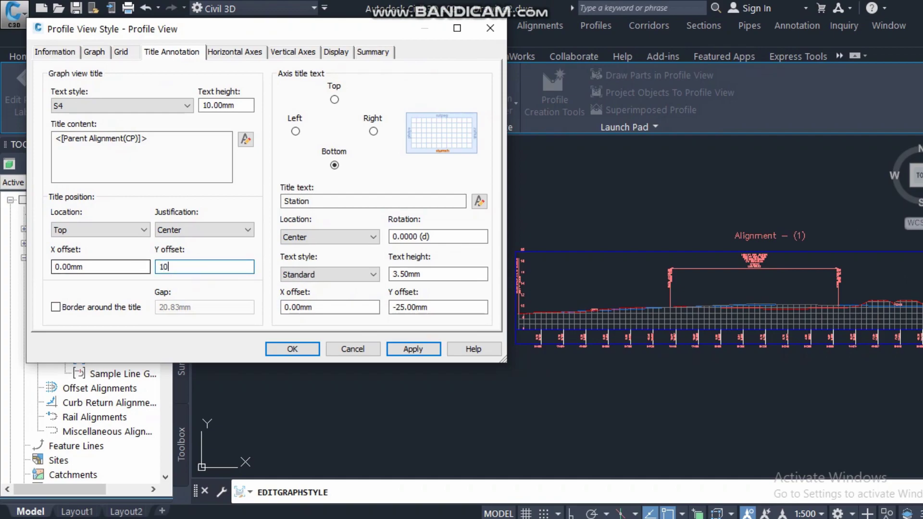
left_click(412, 350)
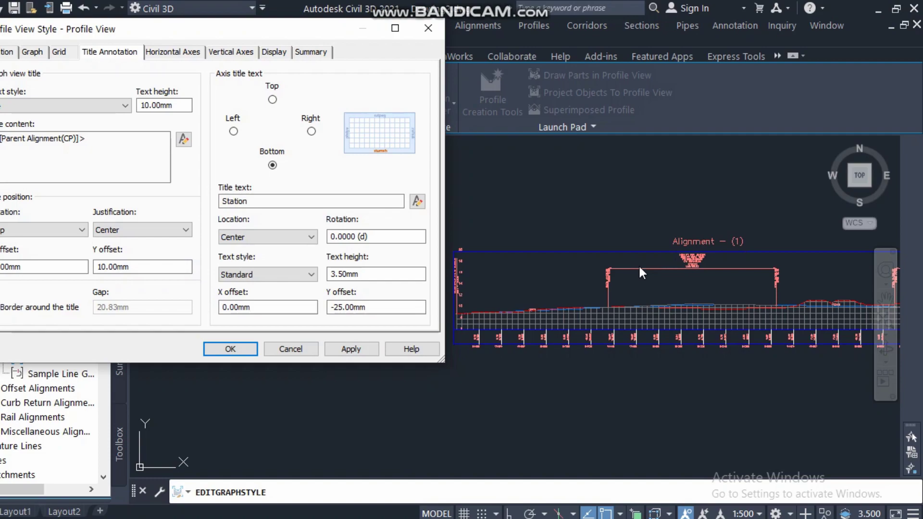
Add a border around the graph view title with a 10 mm gap and apply the style.
left_click(54, 310)
left_click(405, 350)
left_click_drag(203, 307, 138, 303)
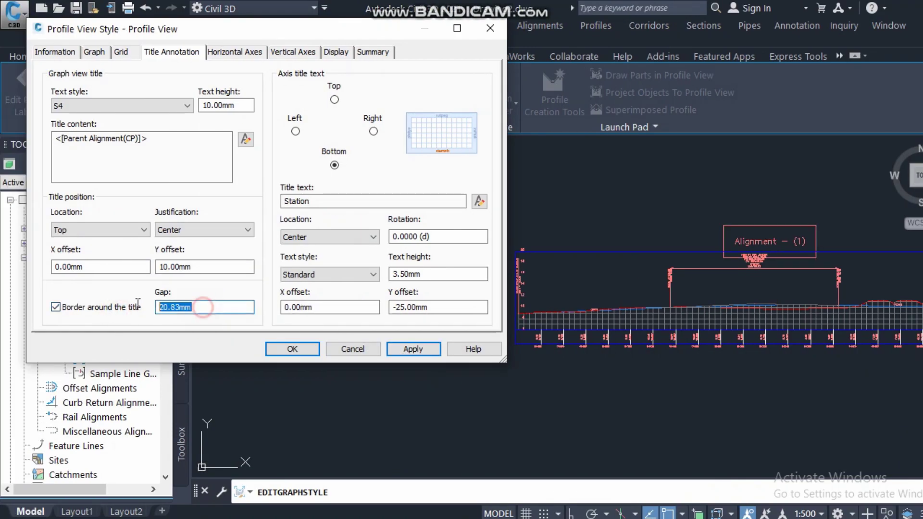
type("10")
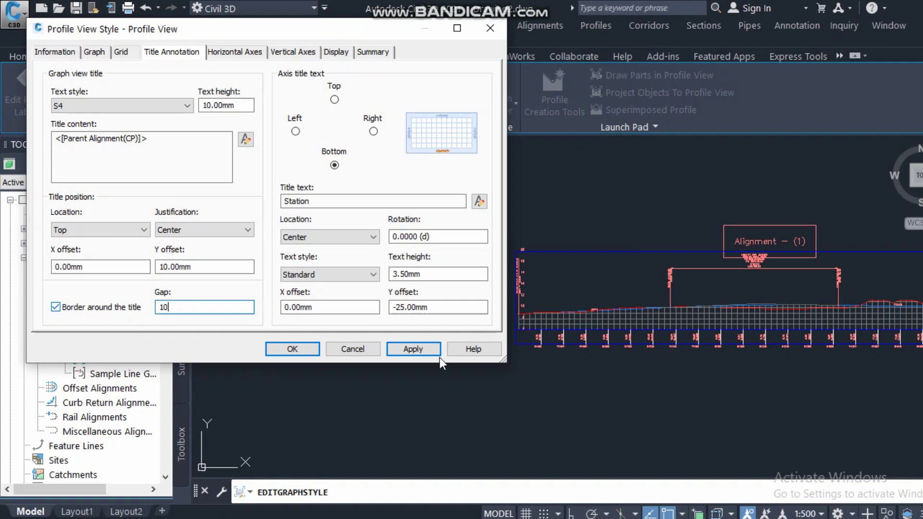
left_click(426, 350)
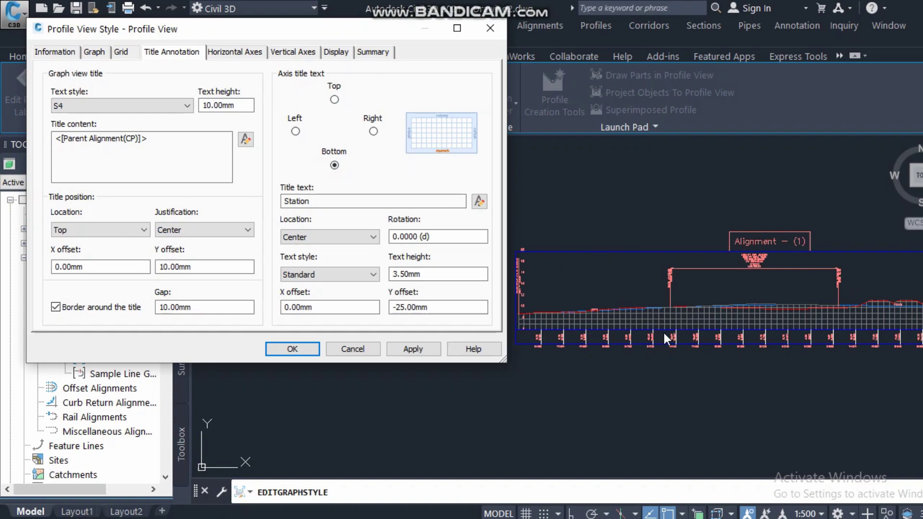
Examine the bottom axis title's available text properties and rotation setting, and leave the style editor without further edits.
left_click(323, 202)
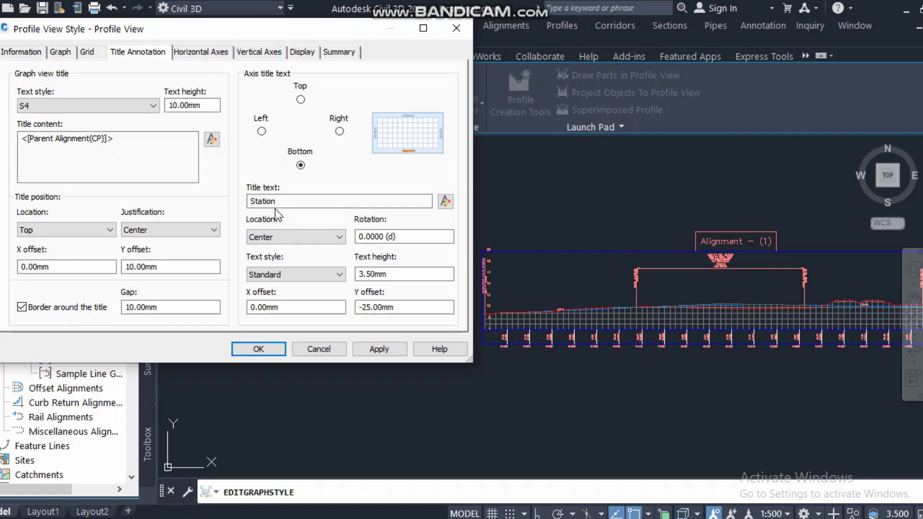
left_click(444, 202)
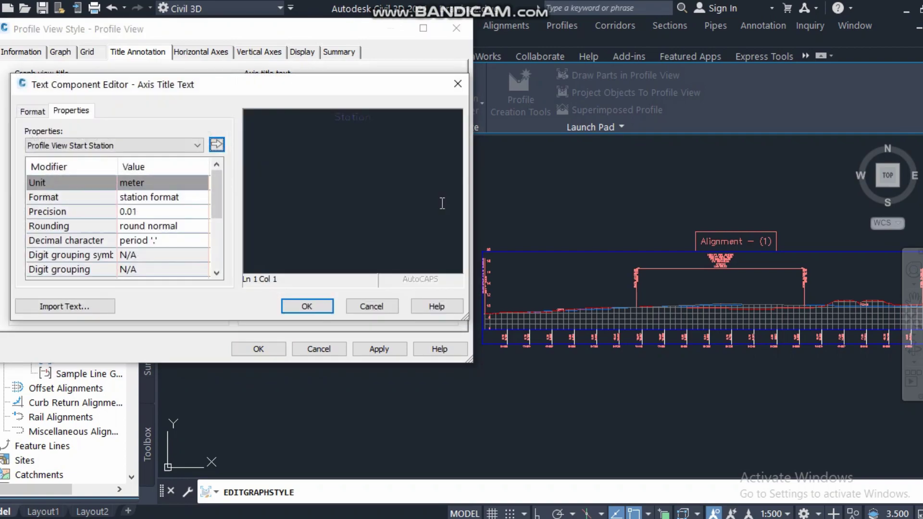
left_click(139, 146)
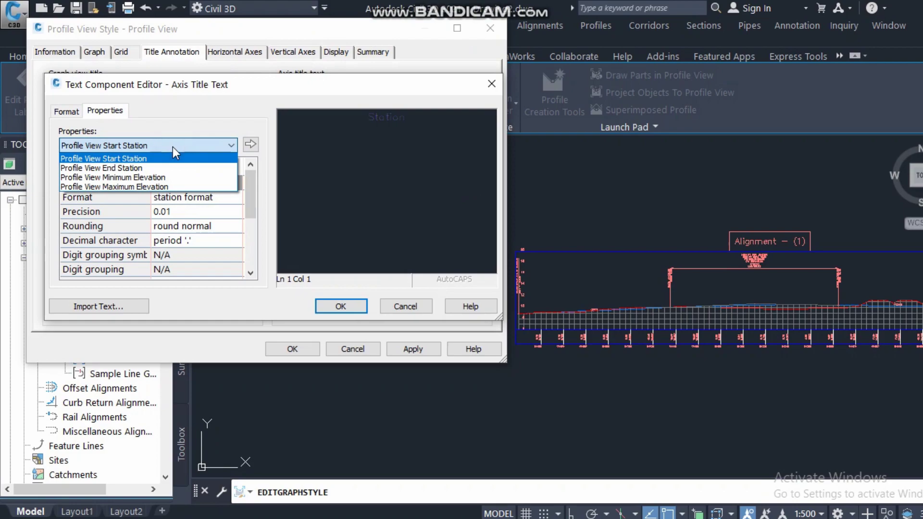
left_click(183, 130)
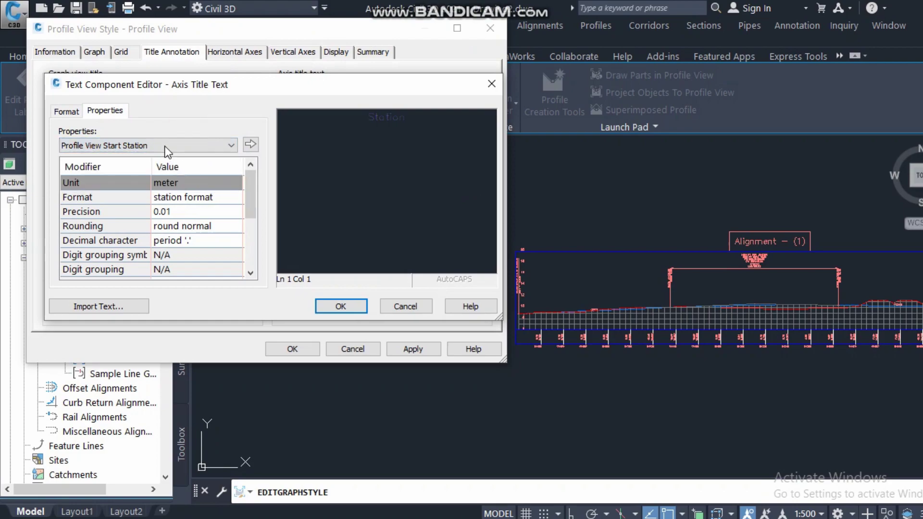
left_click(200, 148)
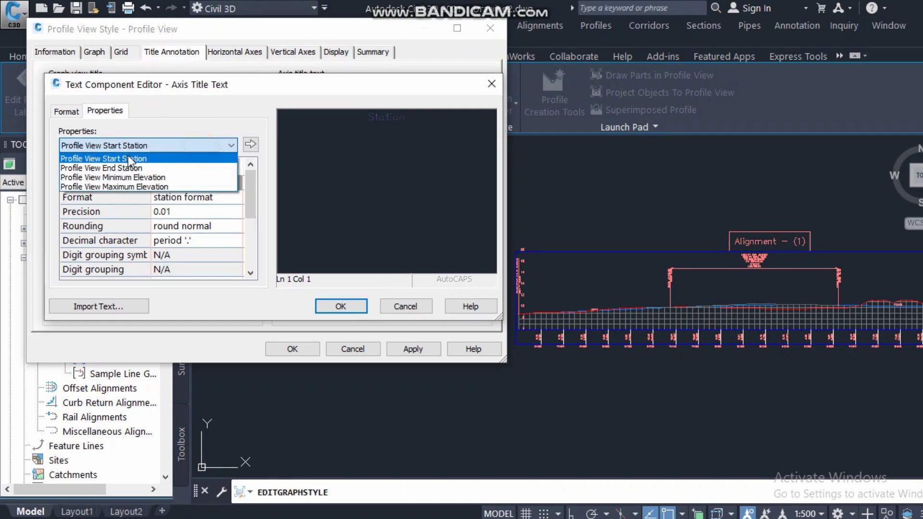
left_click(171, 131)
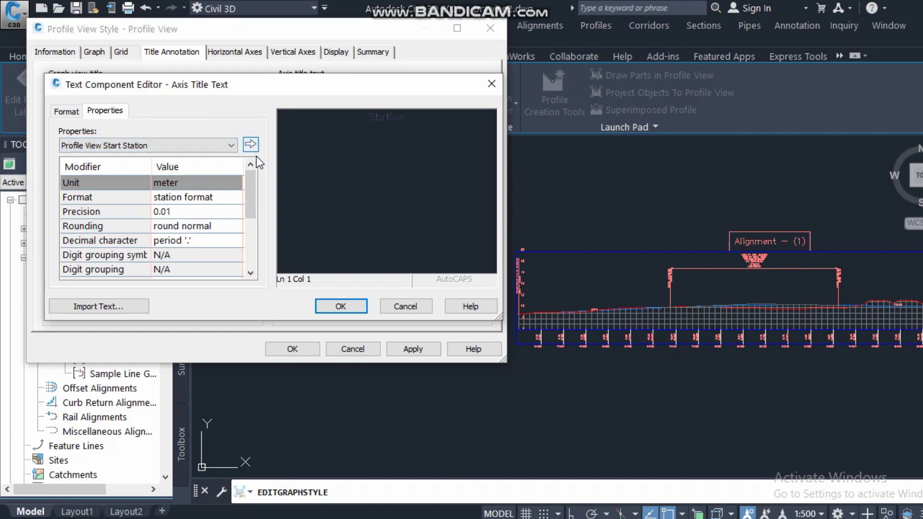
left_click(399, 304)
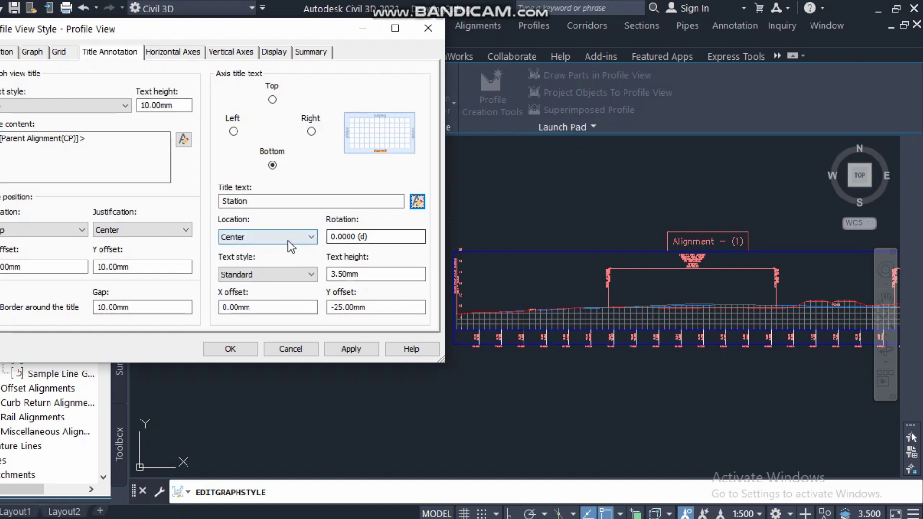
left_click(374, 237)
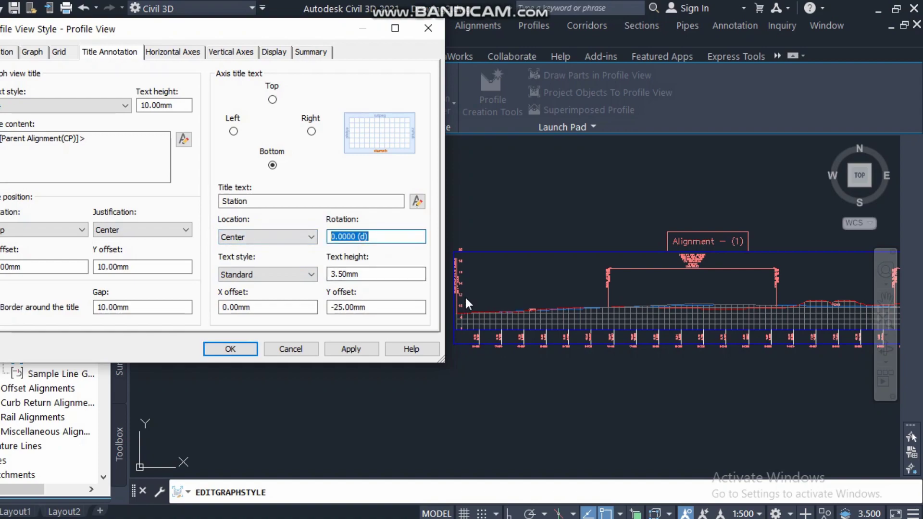
left_click(302, 350)
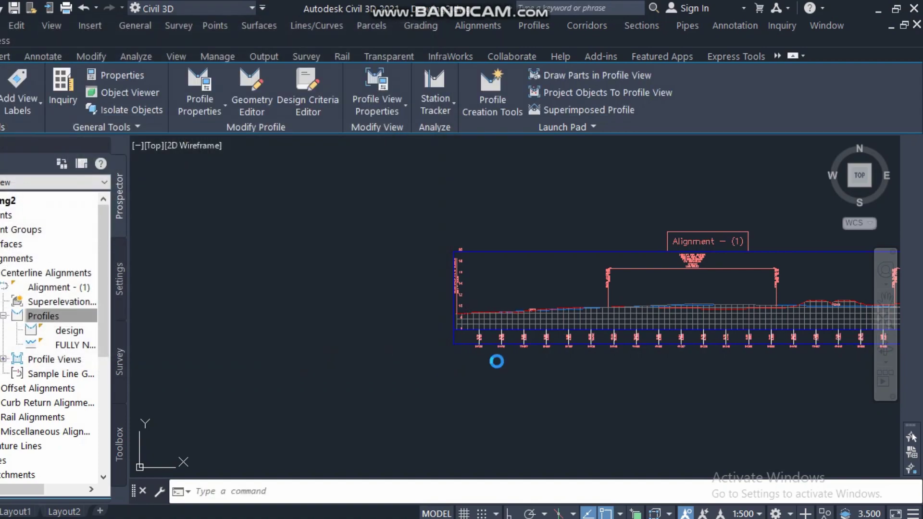
Check the profile view in the drawing and reopen its style for editing.
scroll(447, 342, "up", 5)
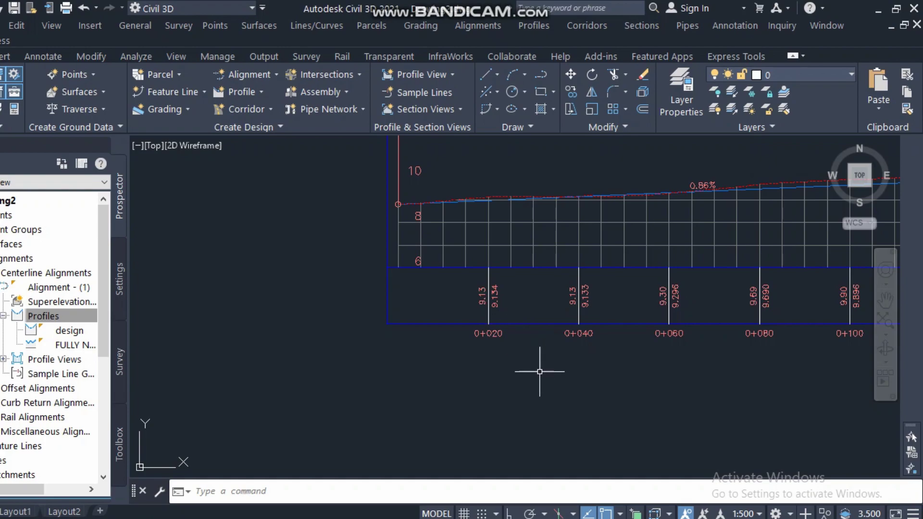
scroll(548, 368, "down", 5)
scroll(609, 354, "up", 5)
scroll(669, 354, "down", 5)
scroll(590, 327, "up", 1)
left_click(589, 327)
right_click(594, 319)
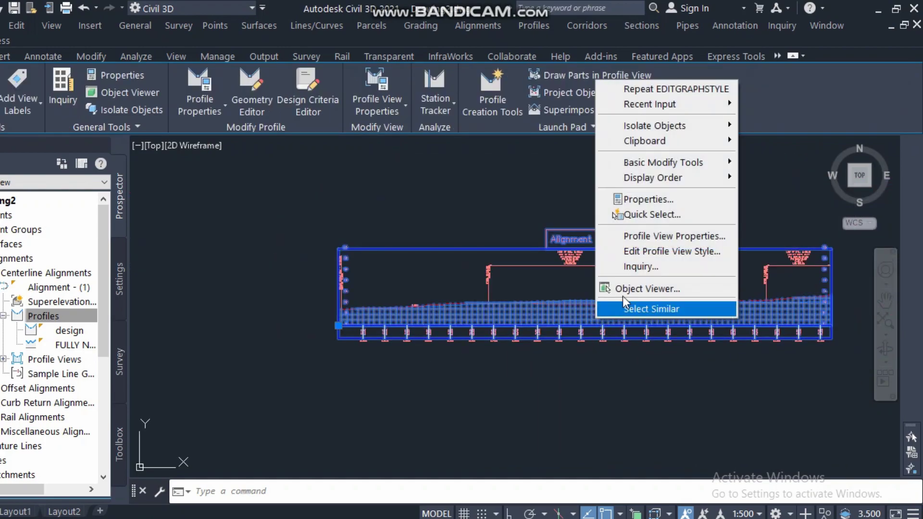
left_click(656, 251)
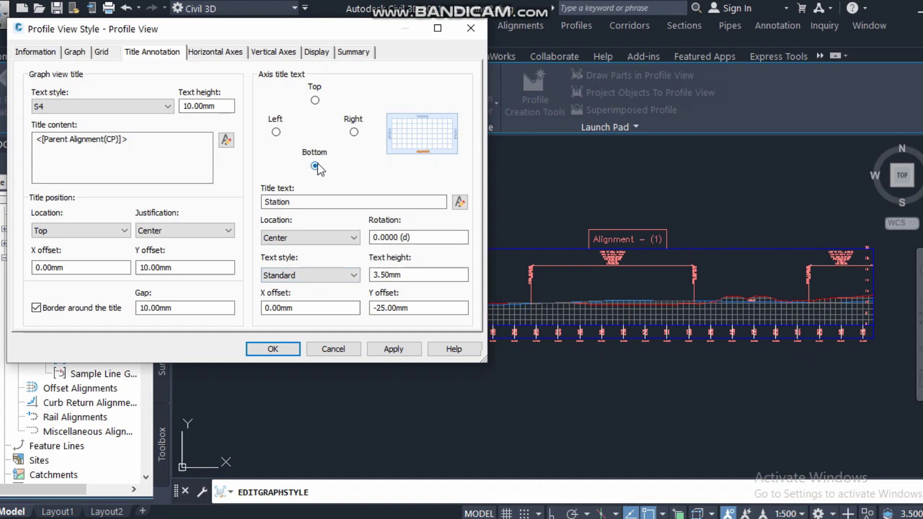
Examine the style's component display, vertical axis, grid and title annotation settings, ending at the horizontal axis options.
left_click(316, 52)
scroll(124, 205, "down", 2)
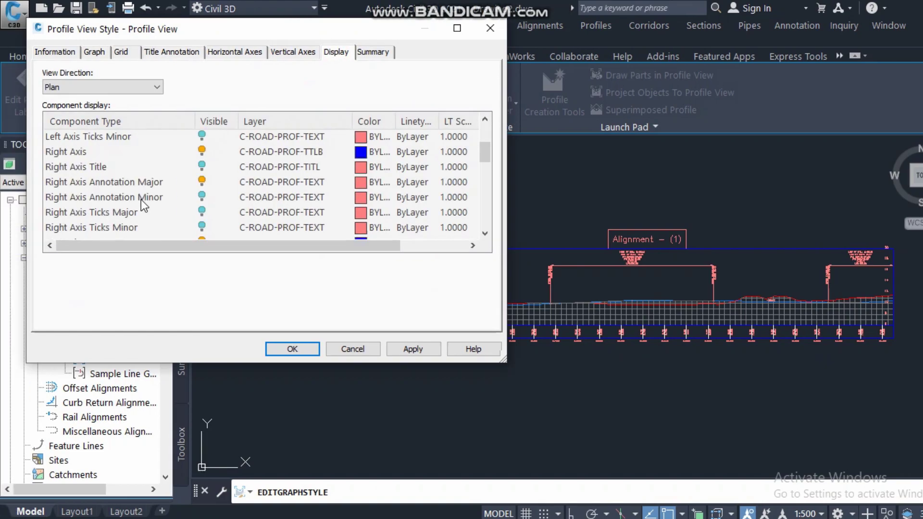
scroll(143, 206, "down", 5)
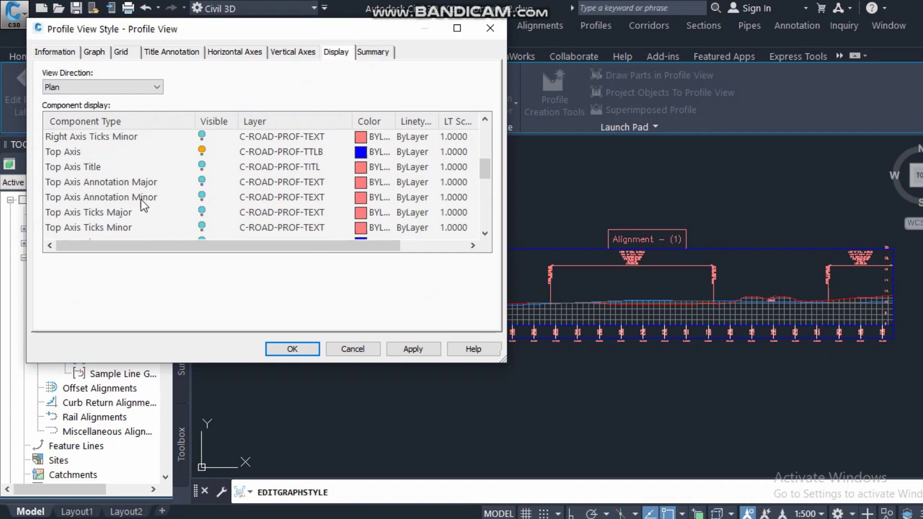
scroll(144, 205, "up", 8)
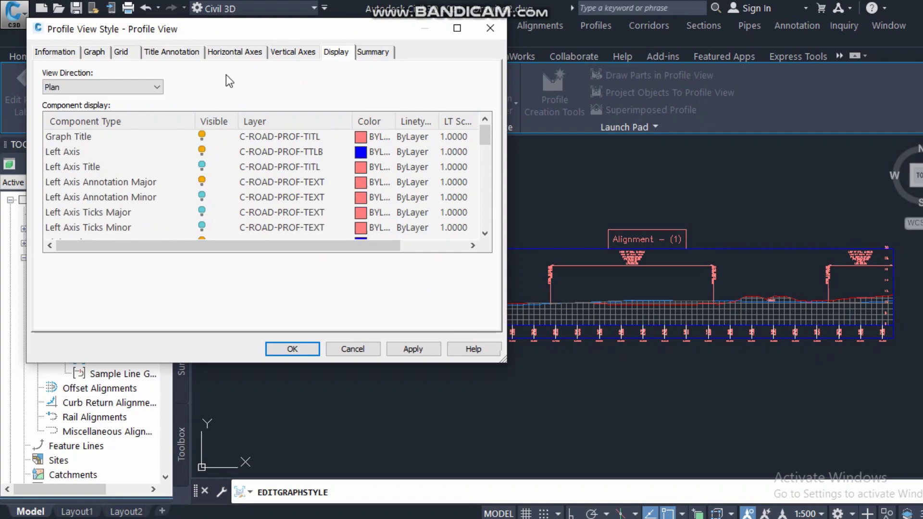
left_click(290, 54)
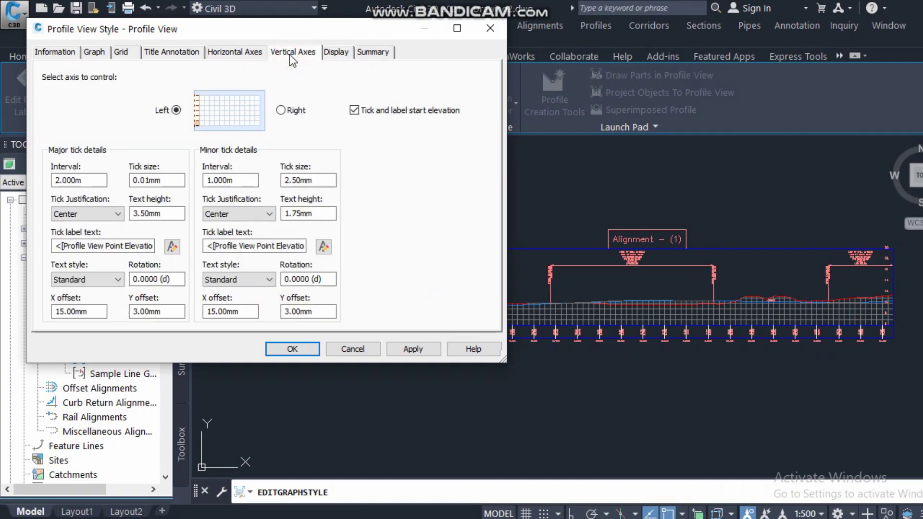
left_click(136, 51)
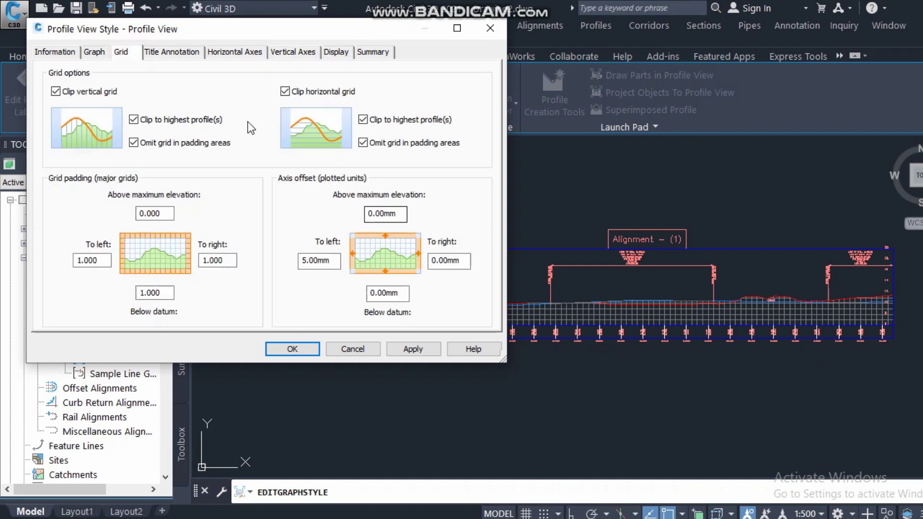
left_click(174, 50)
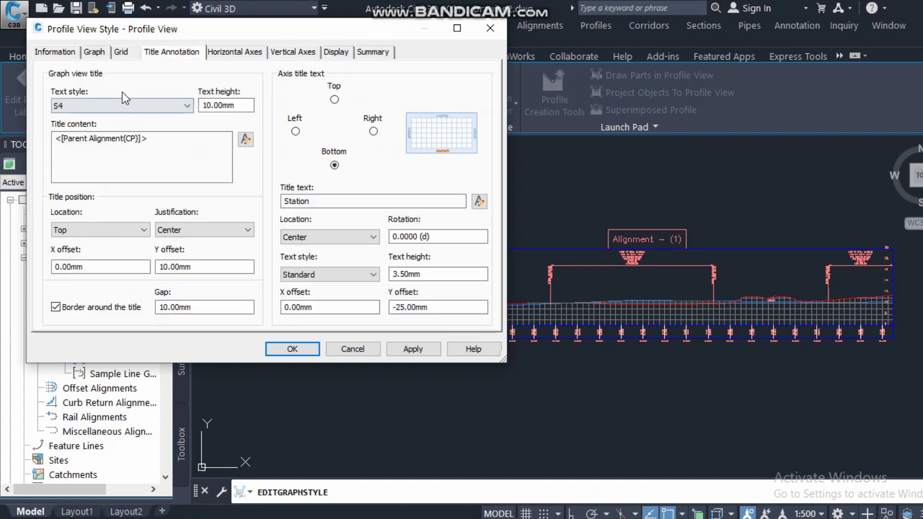
left_click(215, 54)
left_click(179, 53)
left_click(241, 54)
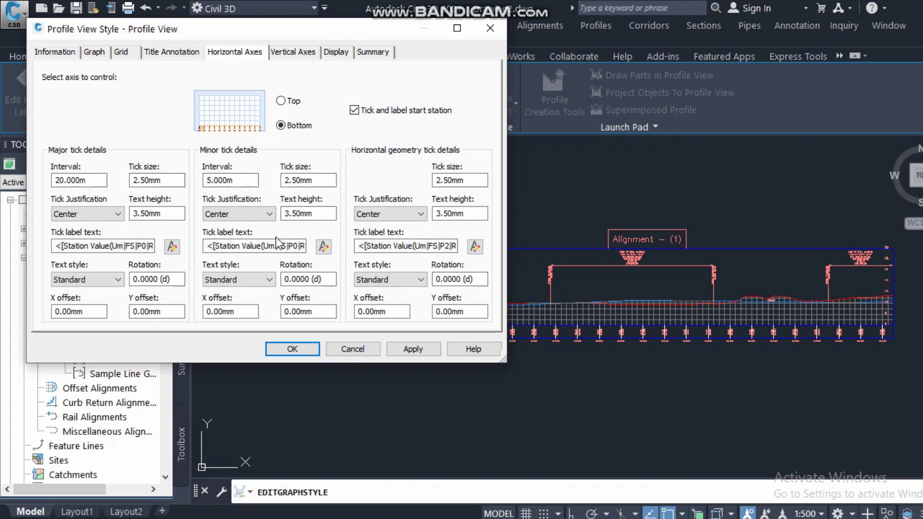
Set the bottom axis's major tick interval to 100 m and apply the style.
double_click(91, 180)
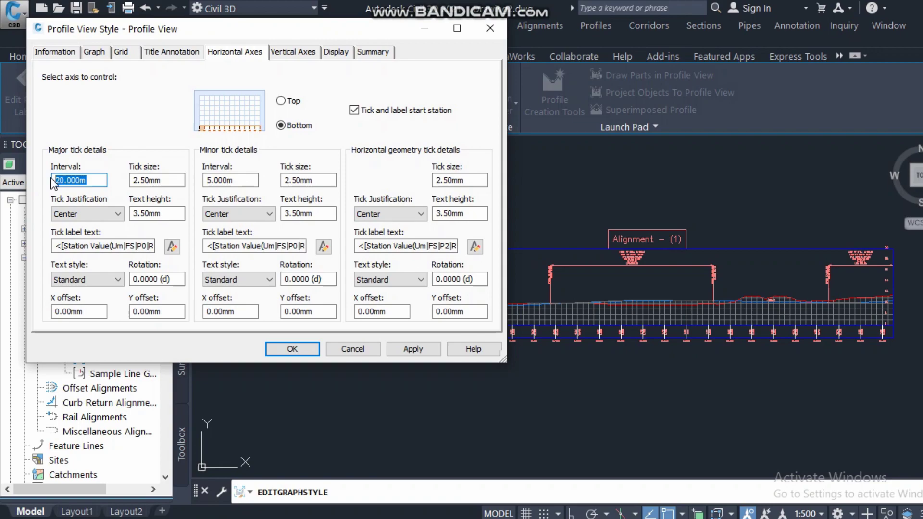
type("100")
left_click(406, 348)
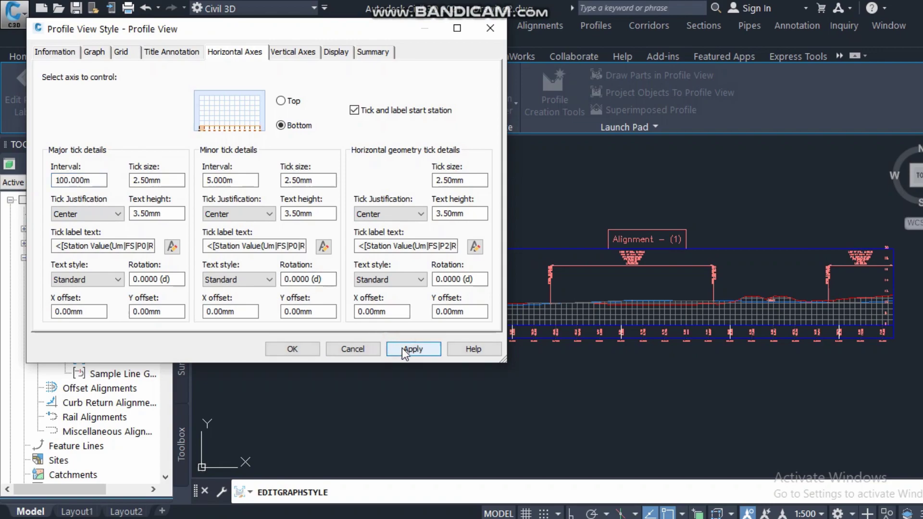
Set the bottom axis's minor tick interval to 25 m, apply it and close the style editor.
double_click(211, 180)
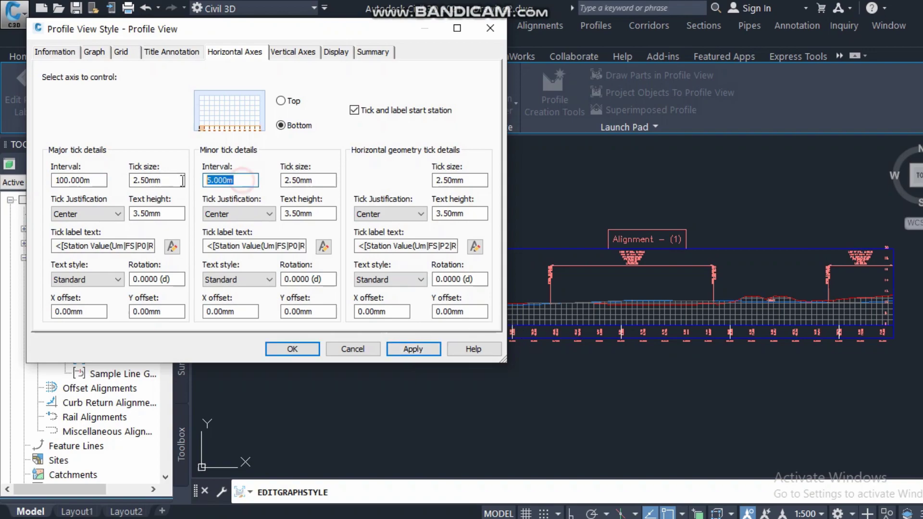
type("25")
left_click(431, 349)
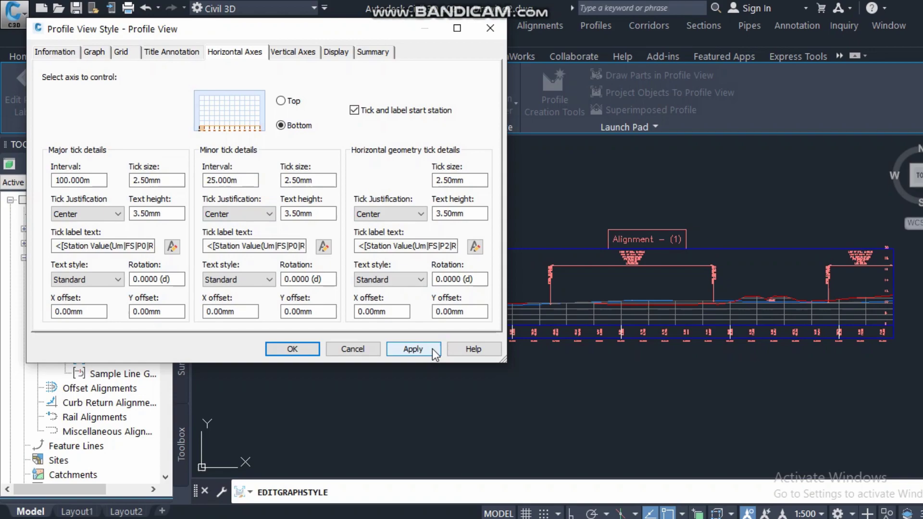
left_click(423, 348)
left_click(307, 349)
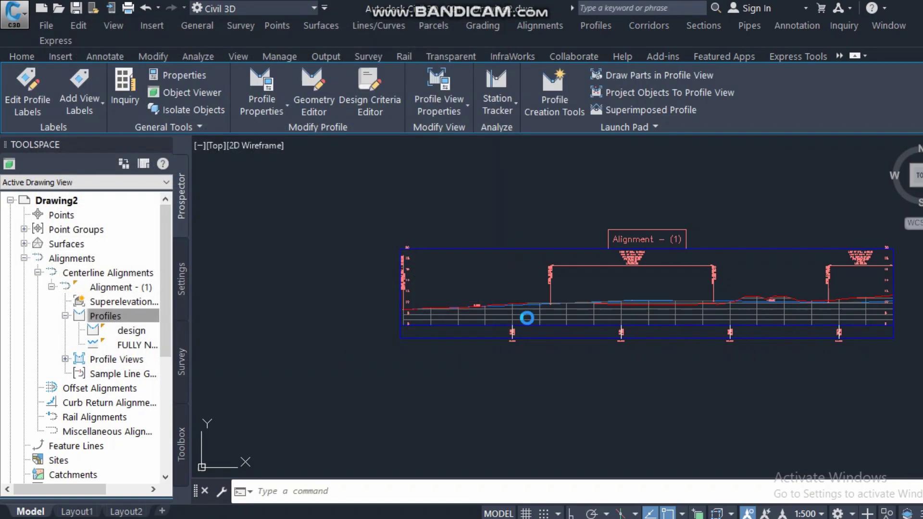
Reopen the profile view's style, set the bottom axis's major tick interval to 25 m, and apply and close it.
scroll(439, 325, "up", 4)
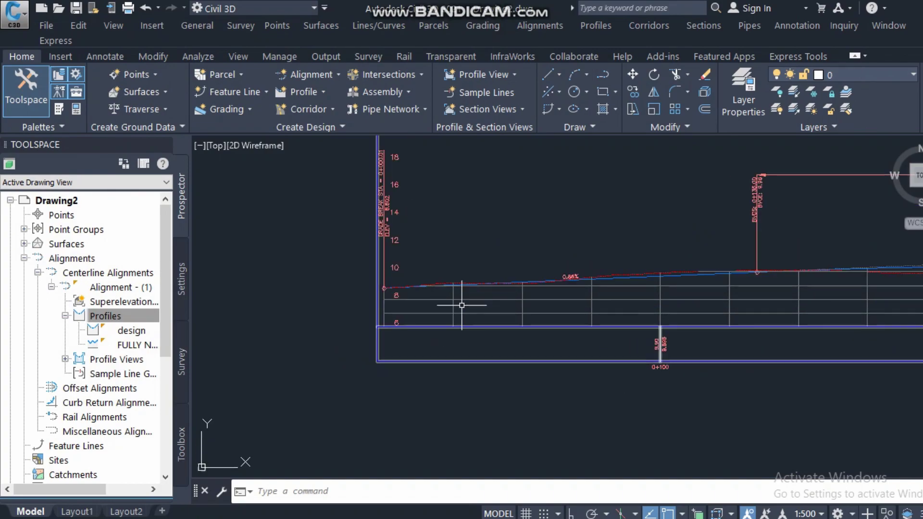
scroll(598, 299, "down", 4)
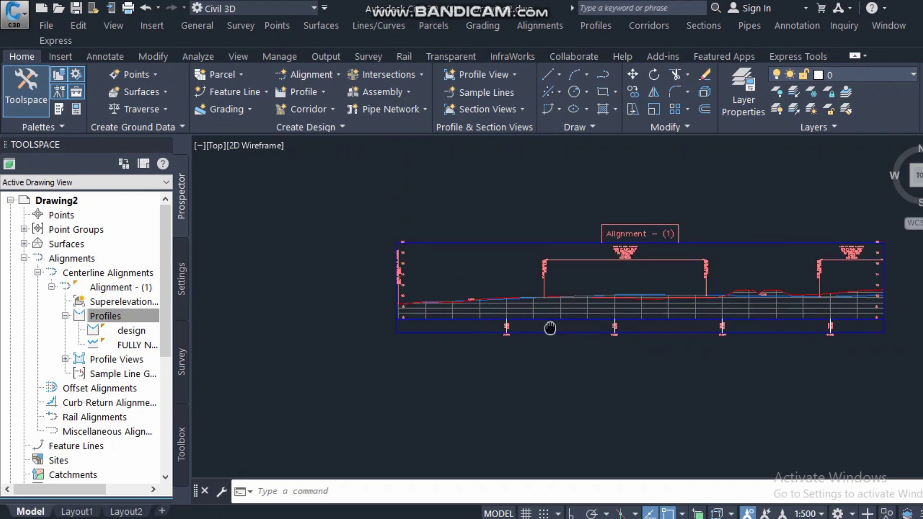
scroll(413, 302, "up", 3)
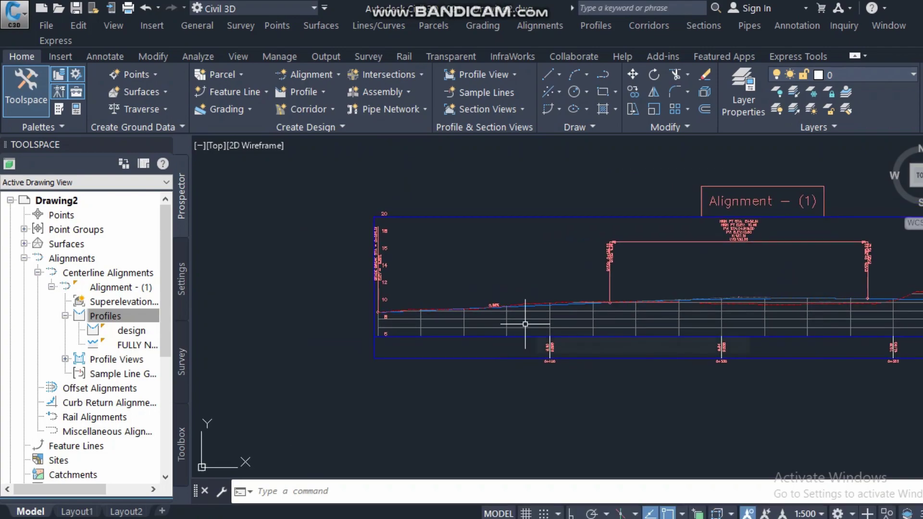
left_click(600, 316)
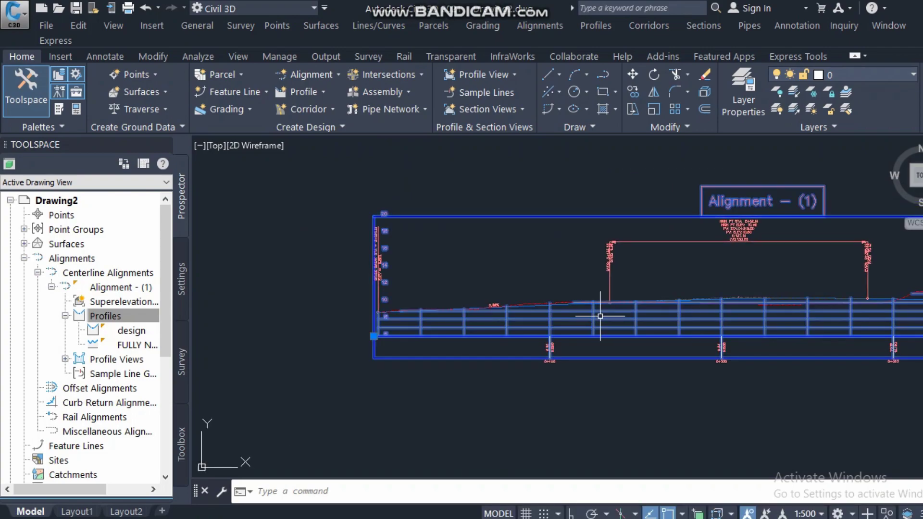
right_click(600, 316)
left_click(659, 256)
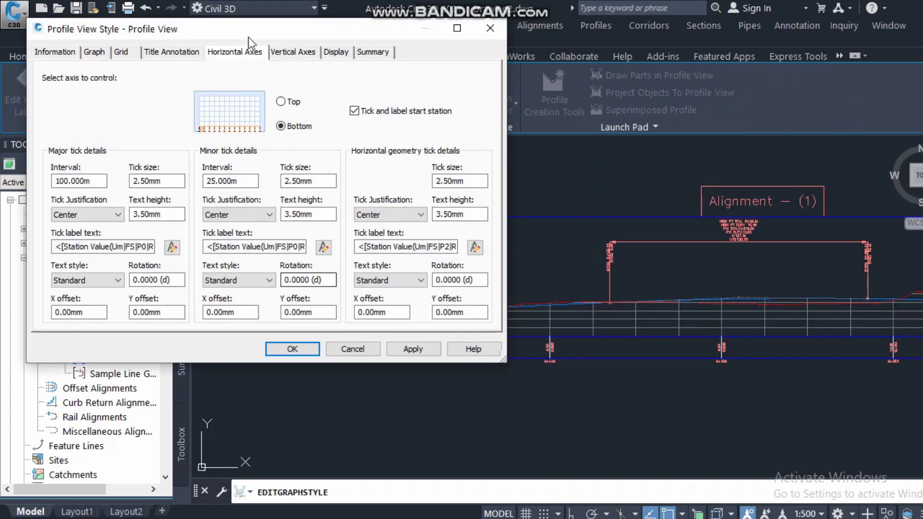
mouse_move(276, 33)
left_mouse_down()
mouse_move(233, 31)
mouse_move(253, 25)
left_mouse_up()
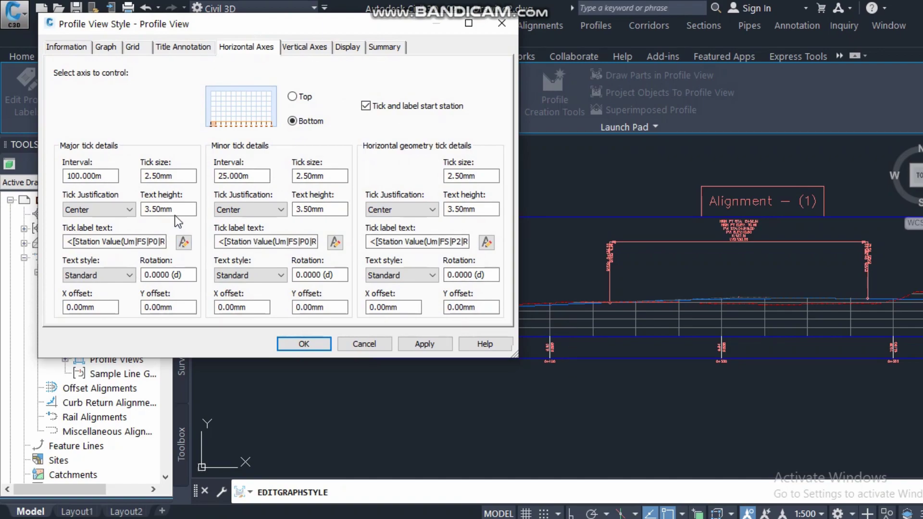
left_click(148, 215)
left_click(115, 179)
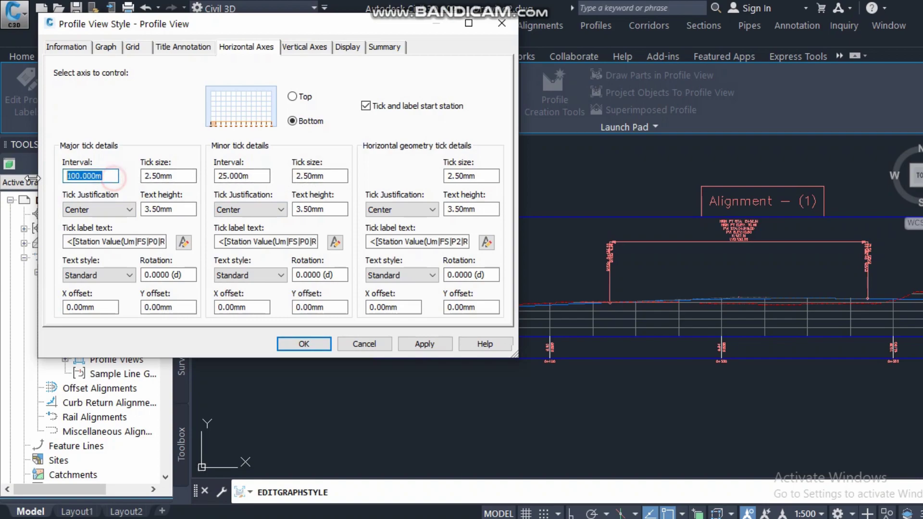
type("25")
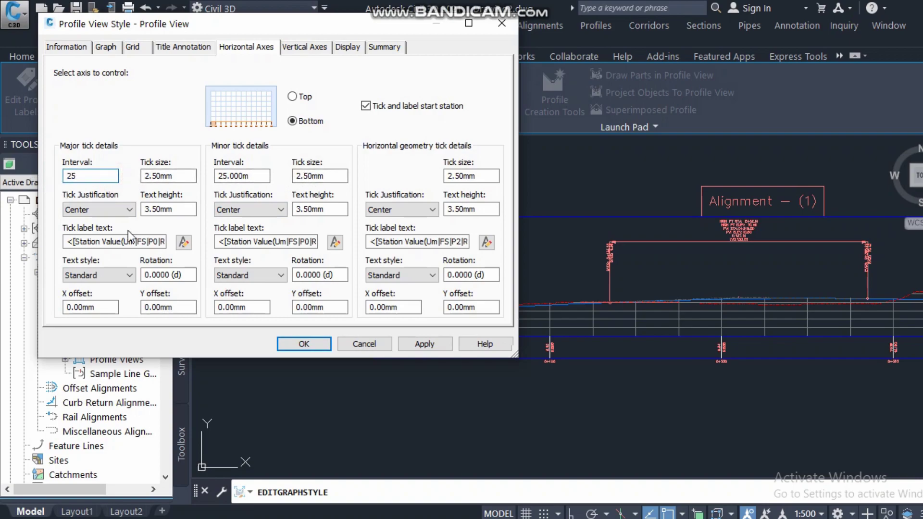
left_click(423, 350)
left_click(342, 346)
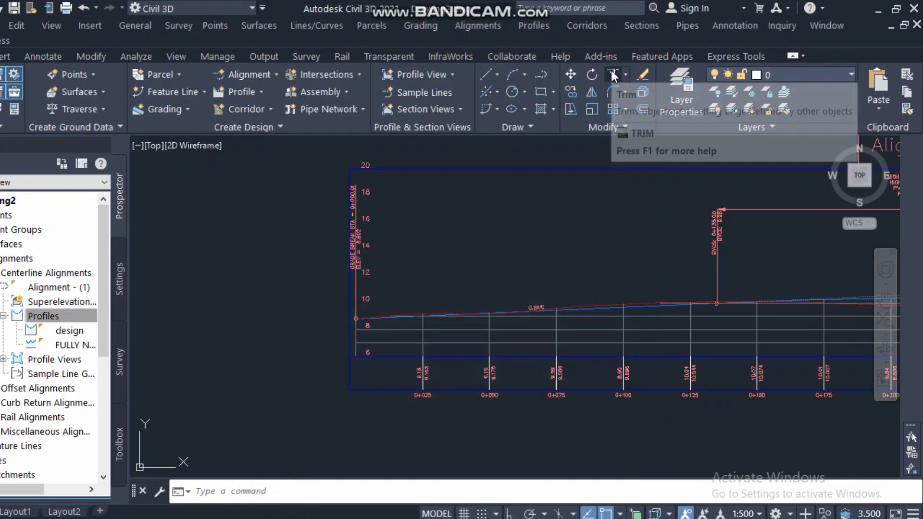
Switch the profile view's station range to Automatic in its properties, apply and close them.
scroll(392, 264, "down", 2)
scroll(380, 267, "up", 4)
middle_click_drag(278, 330, 396, 346)
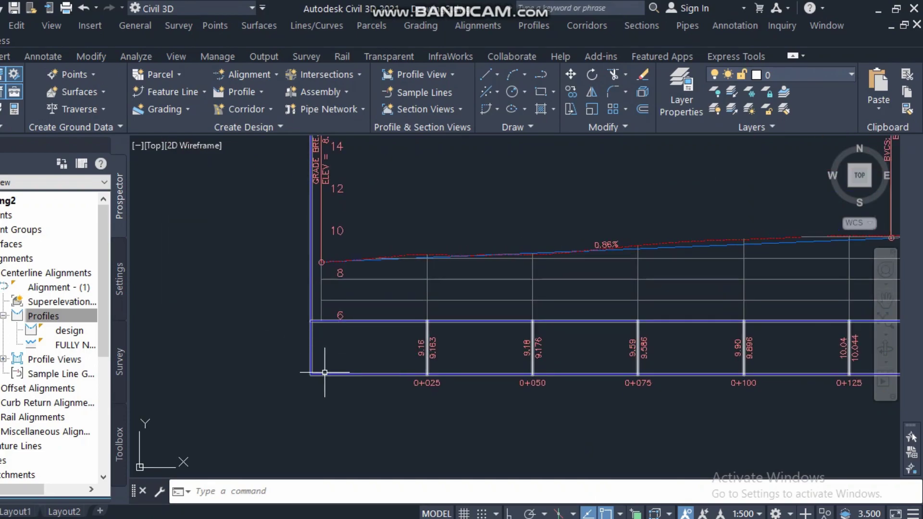
scroll(325, 373, "down", 2)
left_click(481, 313)
right_click(481, 314)
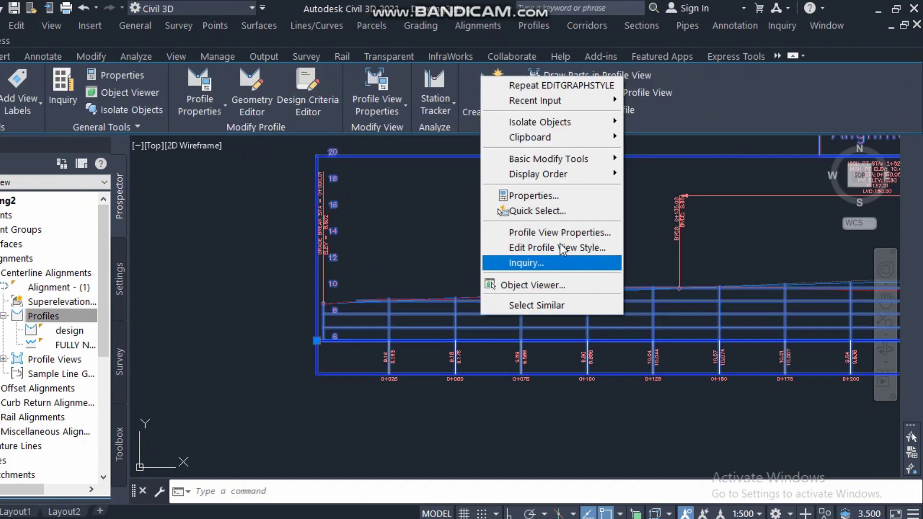
left_click(559, 232)
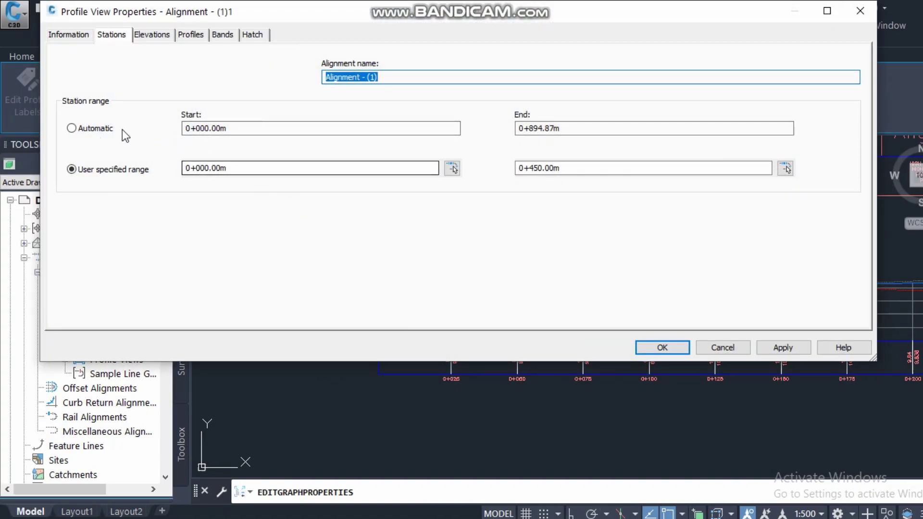
left_click(118, 129)
left_click(782, 353)
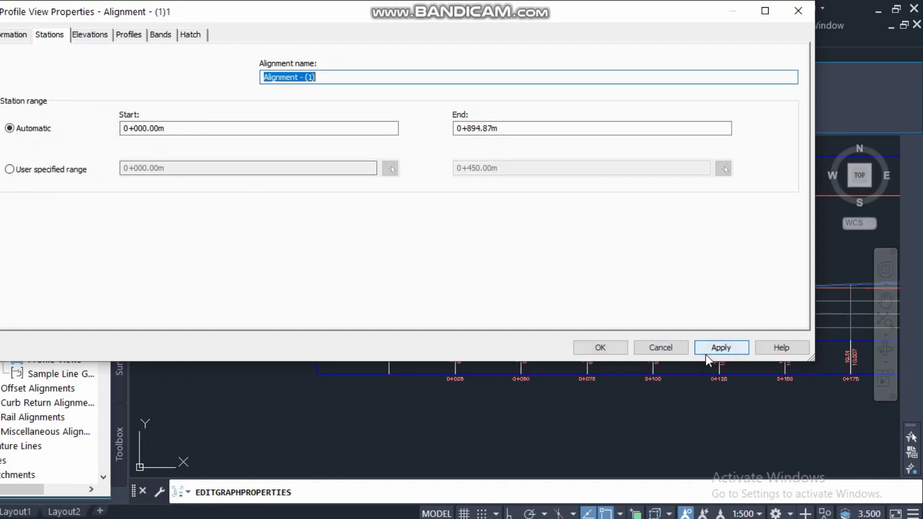
left_click(596, 347)
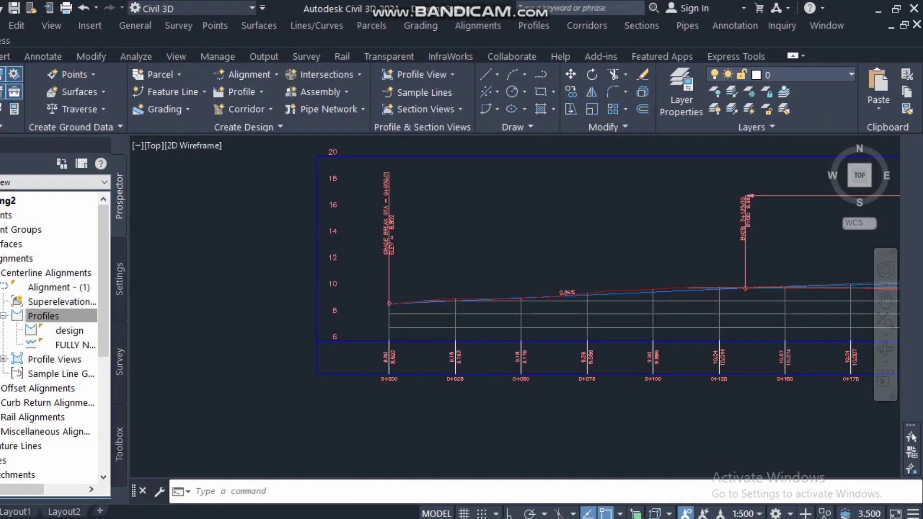
Reopen the profile view's style and examine the horizontal axes' tick justification, tick label text and the top and bottom axis settings.
scroll(586, 337, "down", 2)
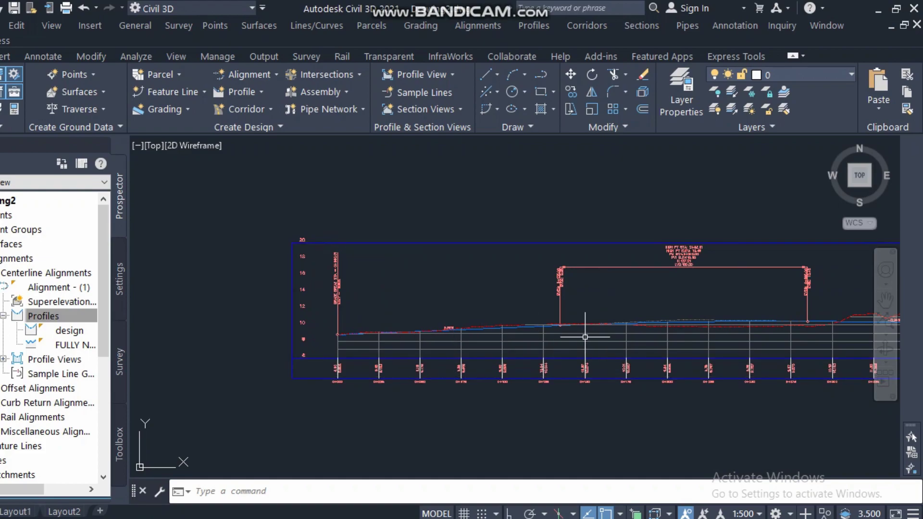
scroll(572, 374, "up", 2)
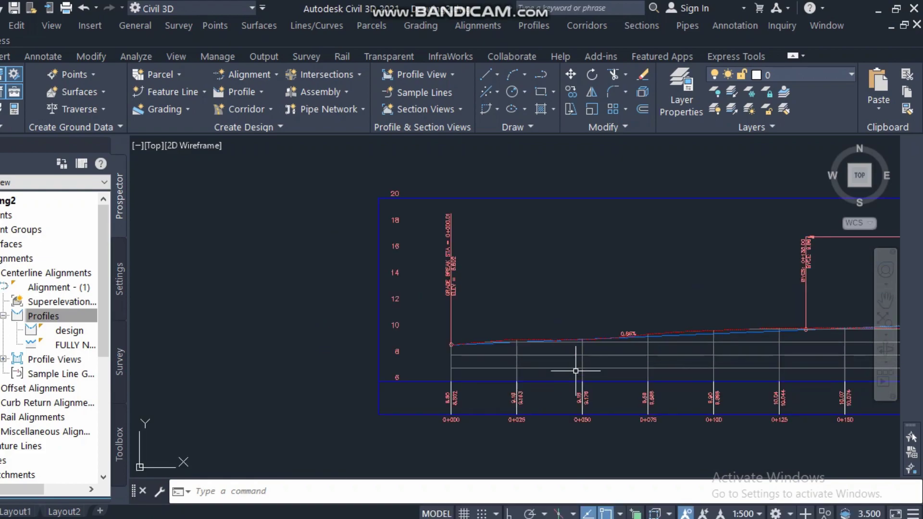
left_click(678, 342)
right_click(683, 342)
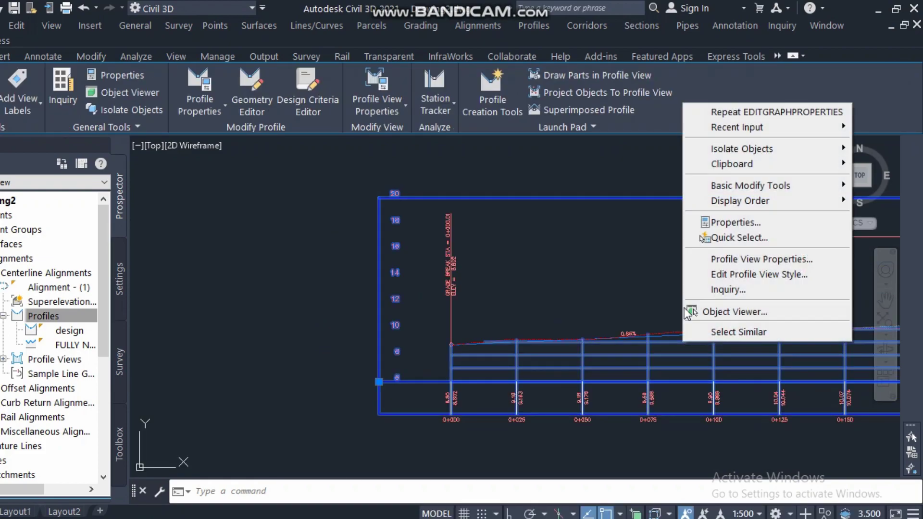
left_click(749, 270)
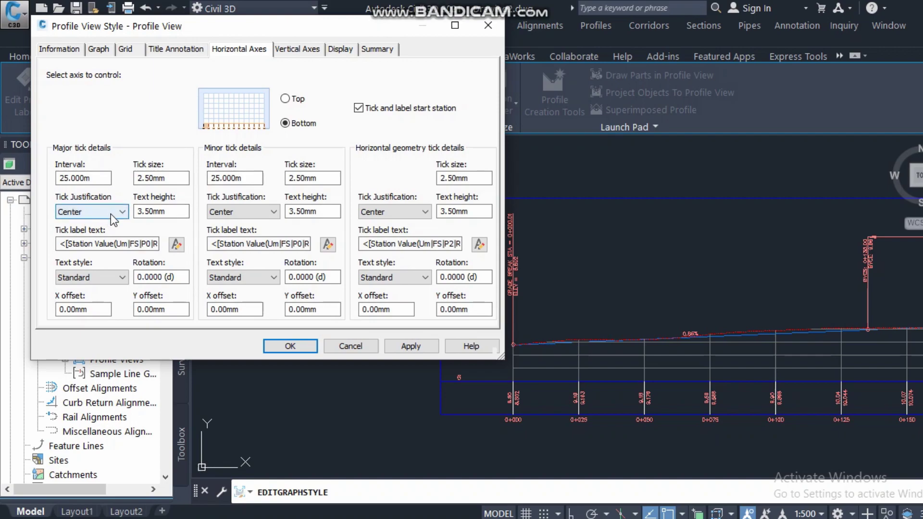
left_click(136, 212)
left_click(67, 244)
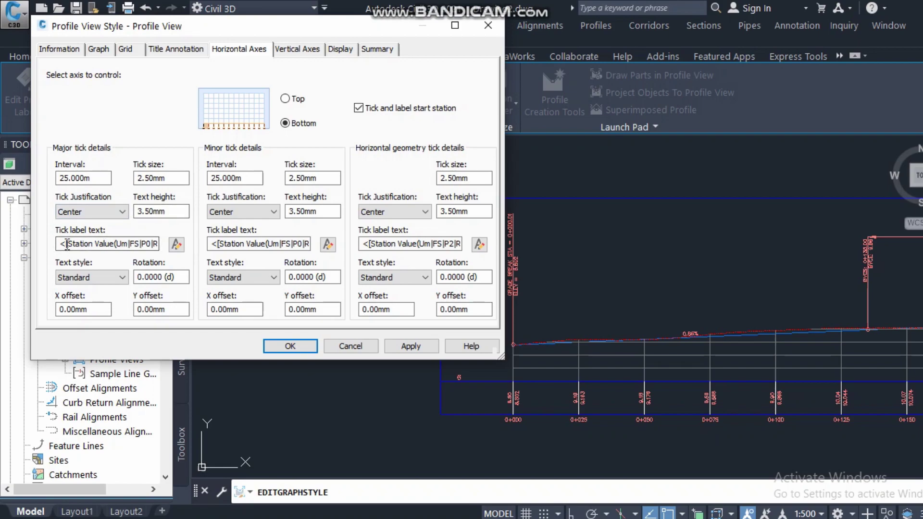
left_click(177, 244)
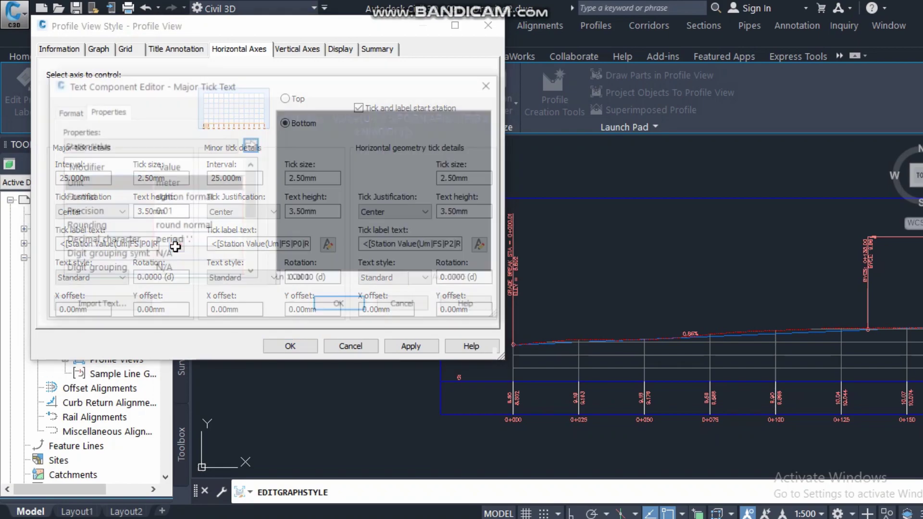
left_click(492, 83)
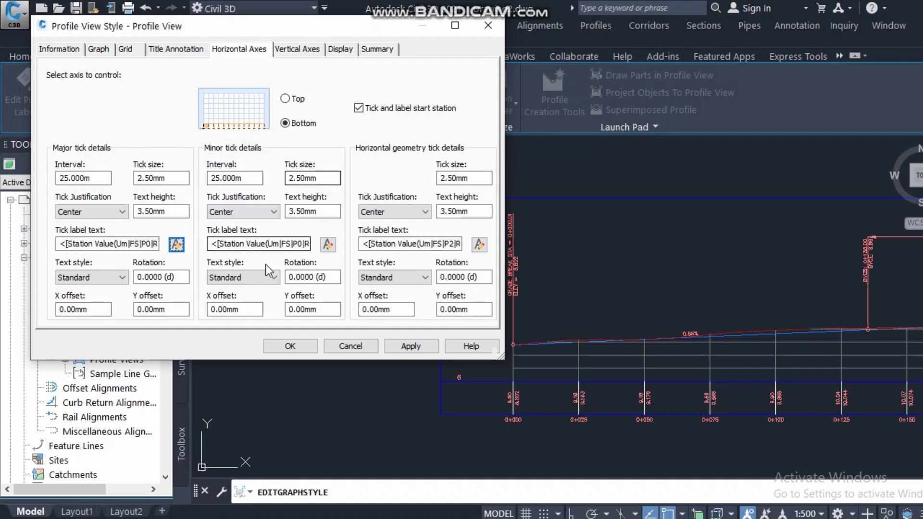
left_click(295, 101)
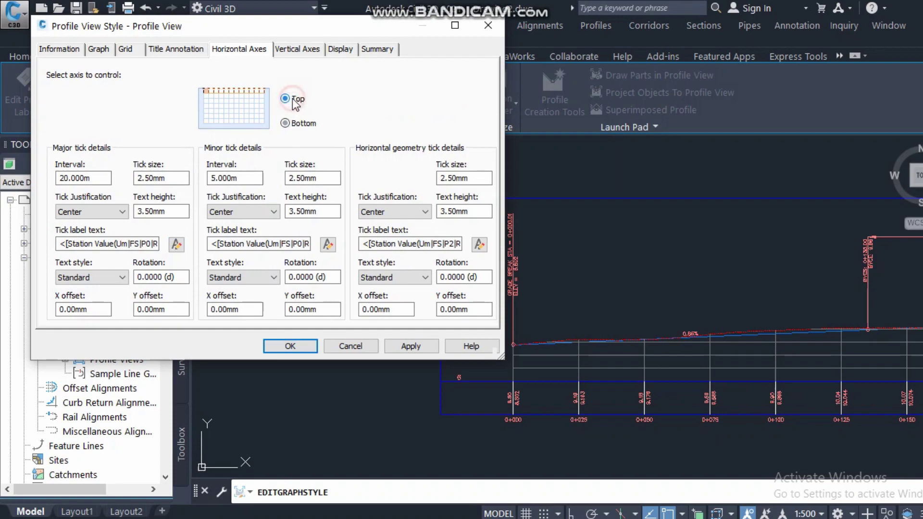
left_click(295, 124)
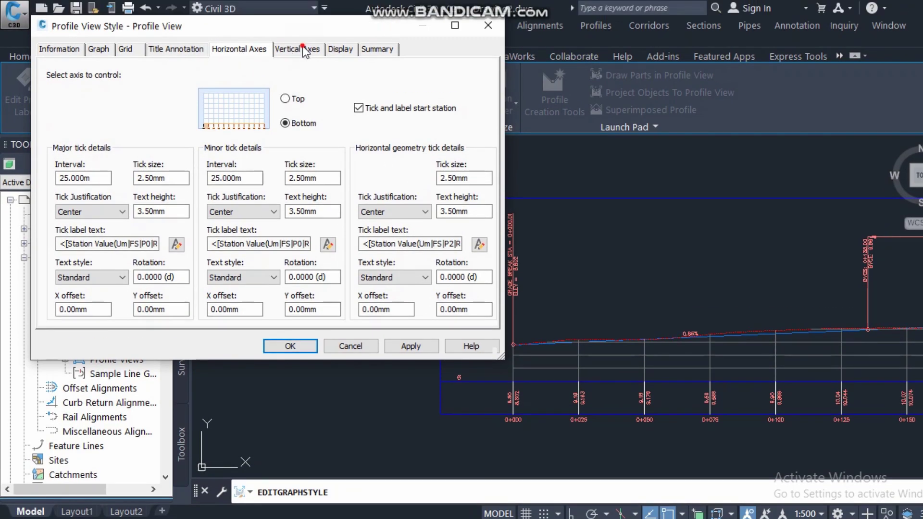
Examine the left vertical axis's tick settings in an enlarged style editor, and close the editor without edits.
left_click(303, 50)
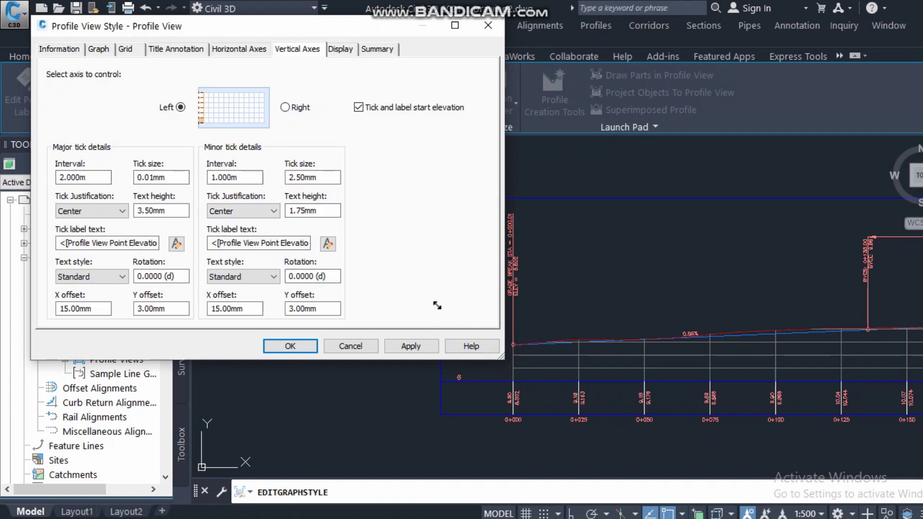
double_click(336, 26)
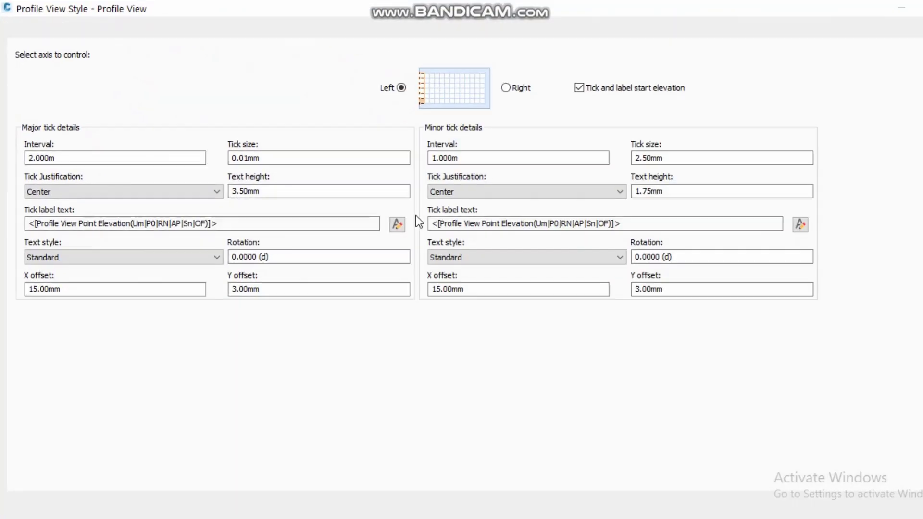
left_click(886, 10)
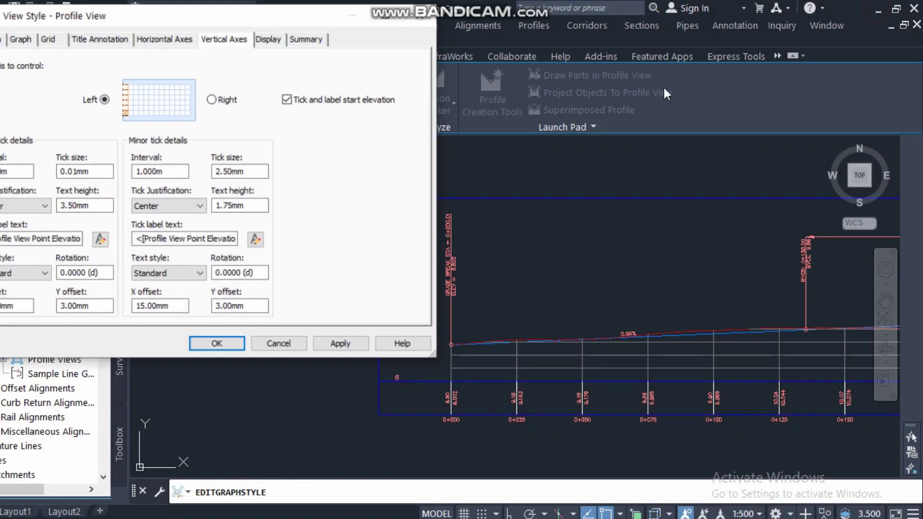
left_click(288, 346)
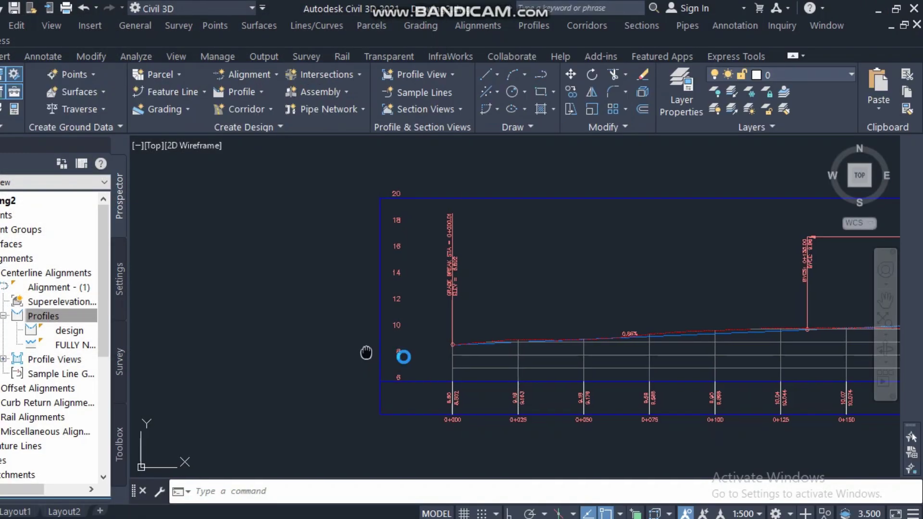
Reopen the profile view's style, set the left vertical axis's major tick interval to 4 m, and apply it.
scroll(365, 356, "up", 3)
scroll(490, 330, "down", 2)
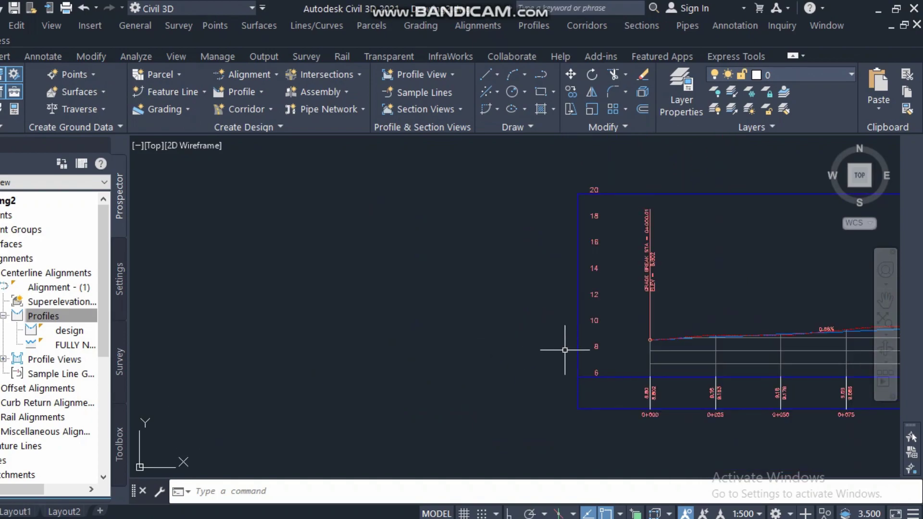
left_click(576, 341)
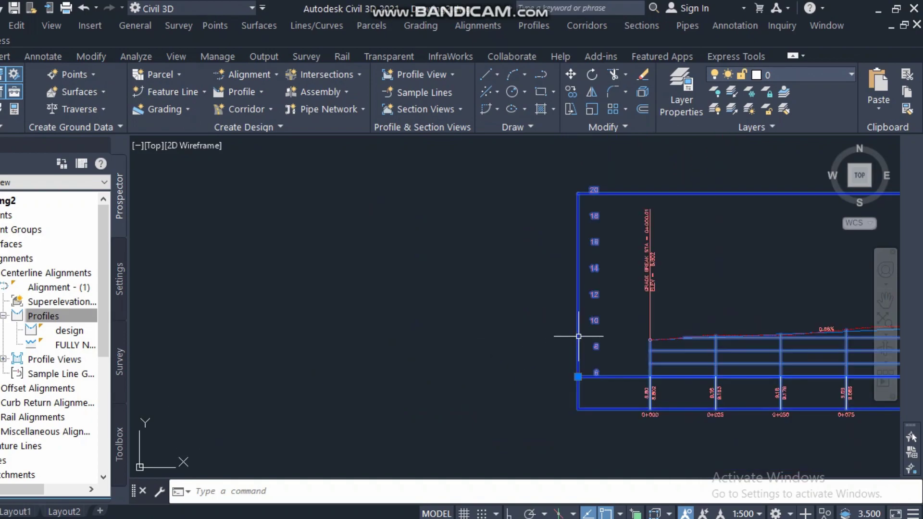
right_click(578, 335)
left_click(665, 271)
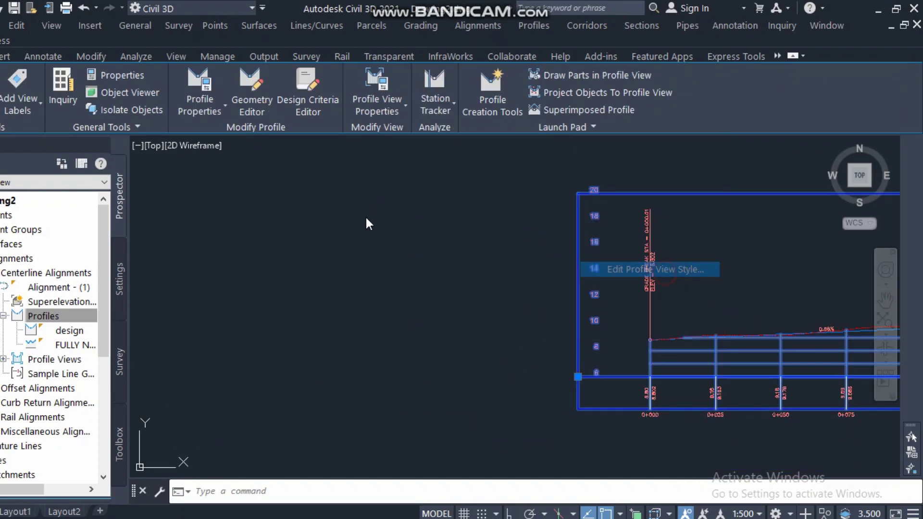
double_click(38, 178)
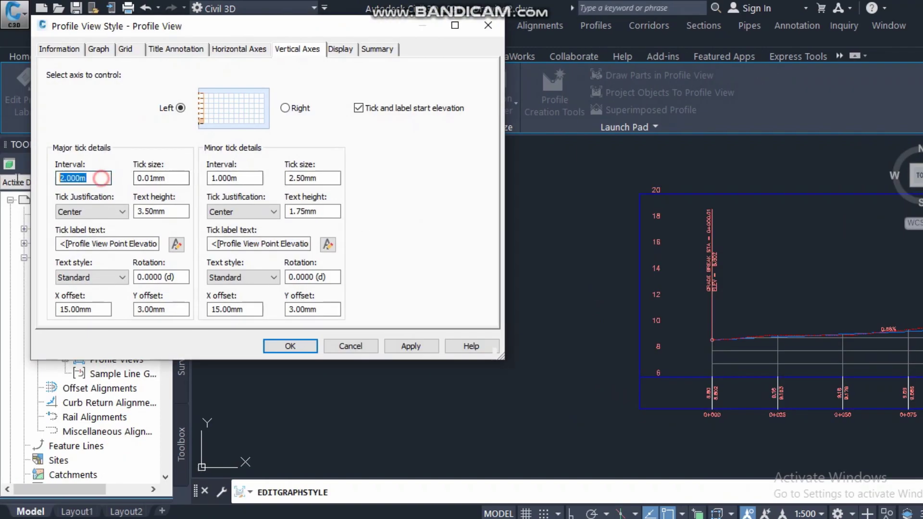
type("4")
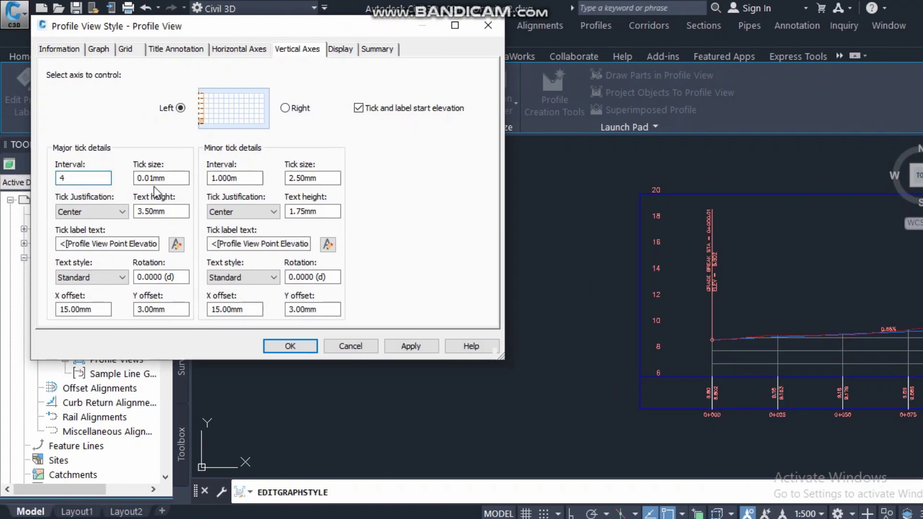
left_click(418, 350)
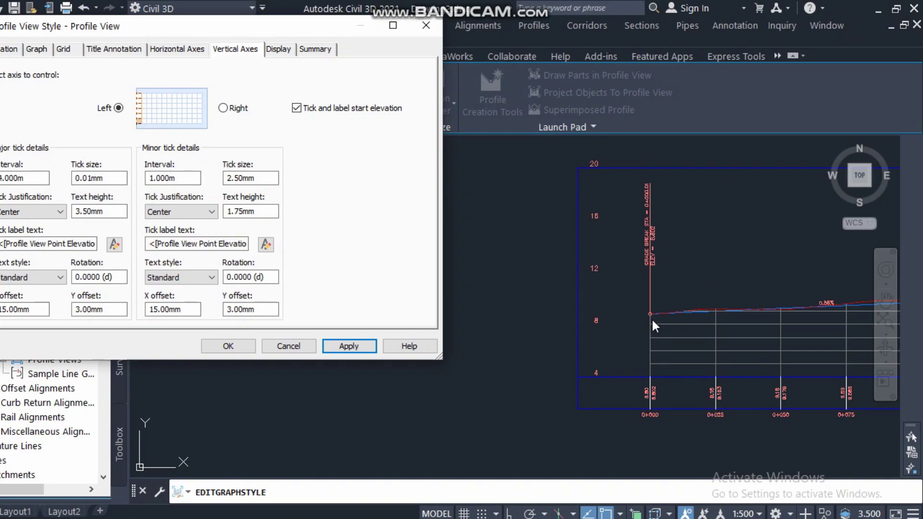
Set the left vertical axis's minor tick interval to 2 m, apply it, and close the style editor.
double_click(174, 178)
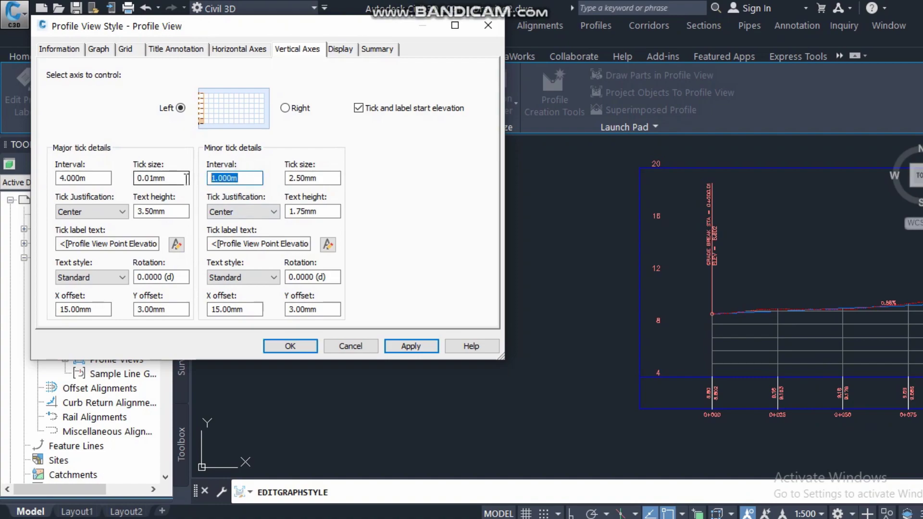
type("2")
left_click(411, 347)
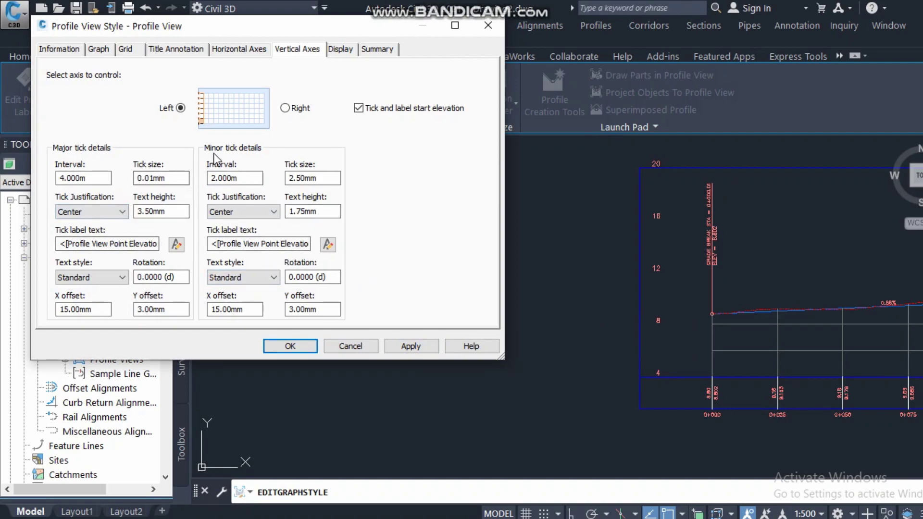
left_click(337, 52)
scroll(353, 197, "down", 1)
scroll(354, 197, "up", 1)
left_click(291, 345)
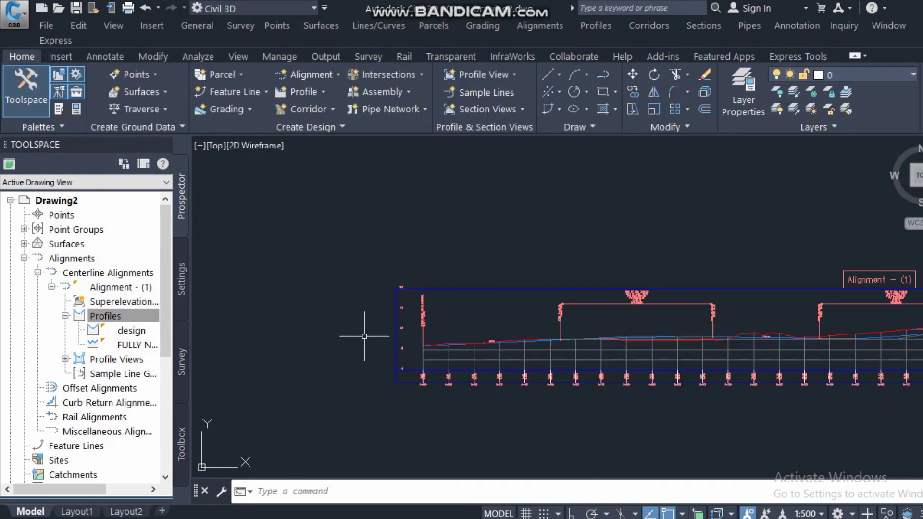
Reopen the profile view's style to its component display settings.
middle_click_drag(391, 340, 334, 332)
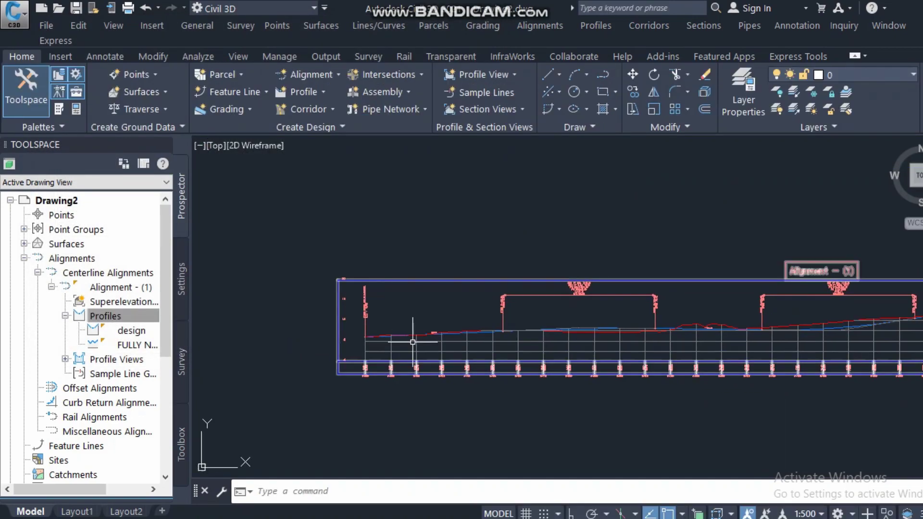
scroll(342, 336, "up", 2)
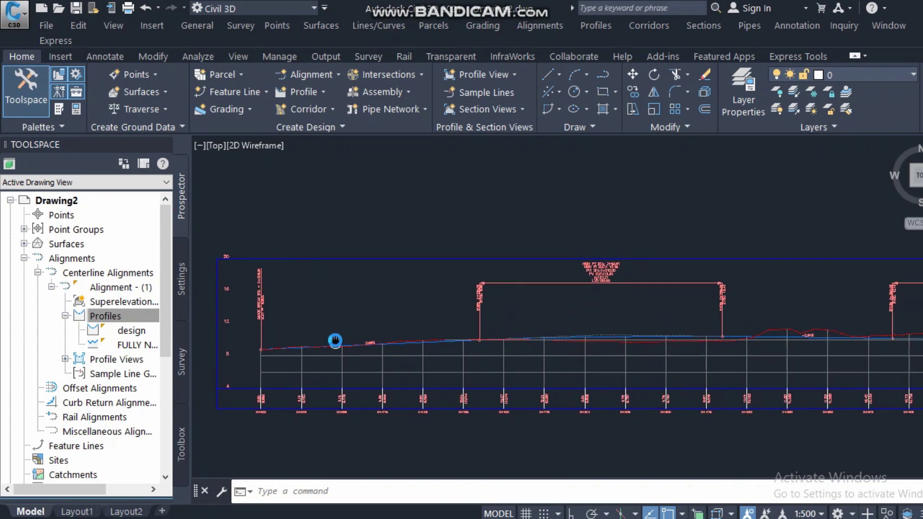
scroll(336, 340, "down", 2)
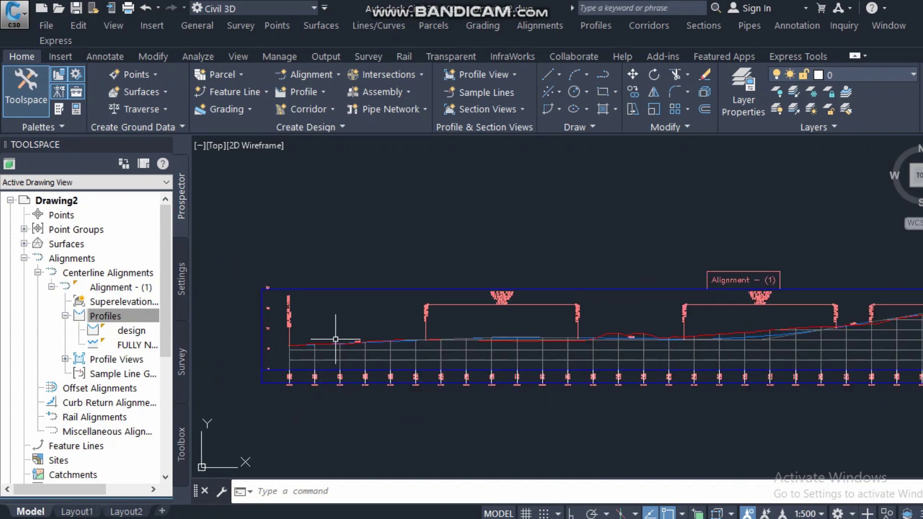
left_click(360, 288)
right_click(360, 289)
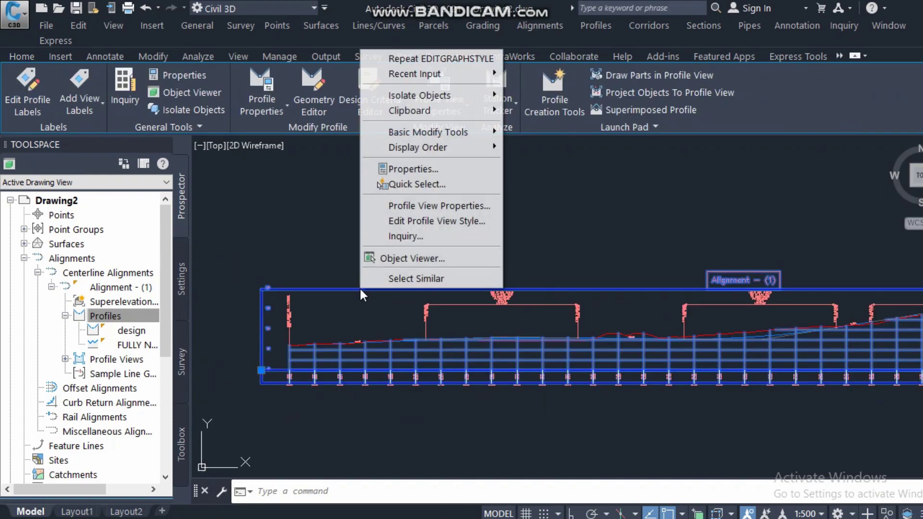
left_click(439, 220)
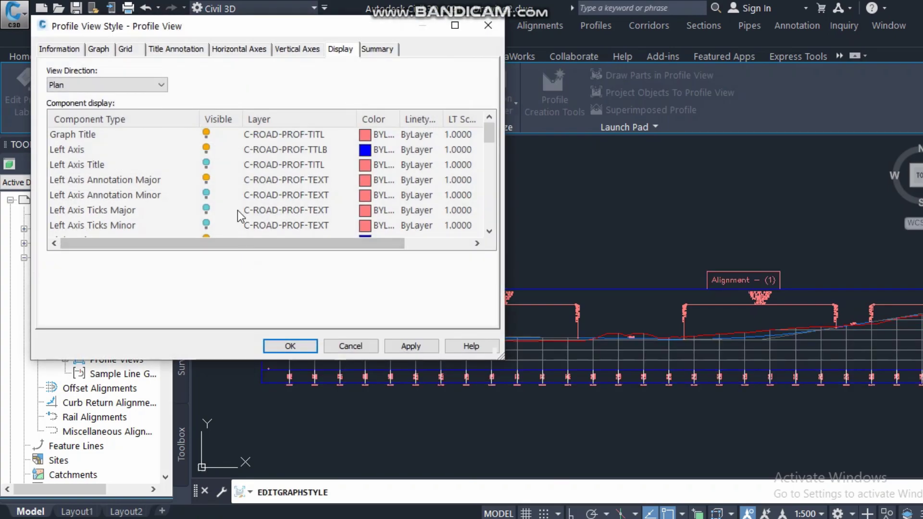
Hide the Graph Title component and apply, restore its visibility, and leave its colour selection without edits before applying again.
left_click(206, 134)
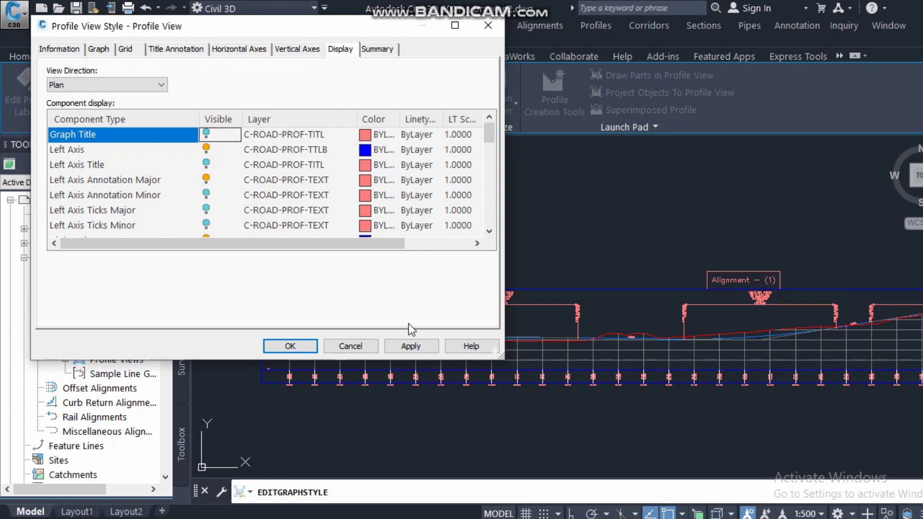
left_click(411, 346)
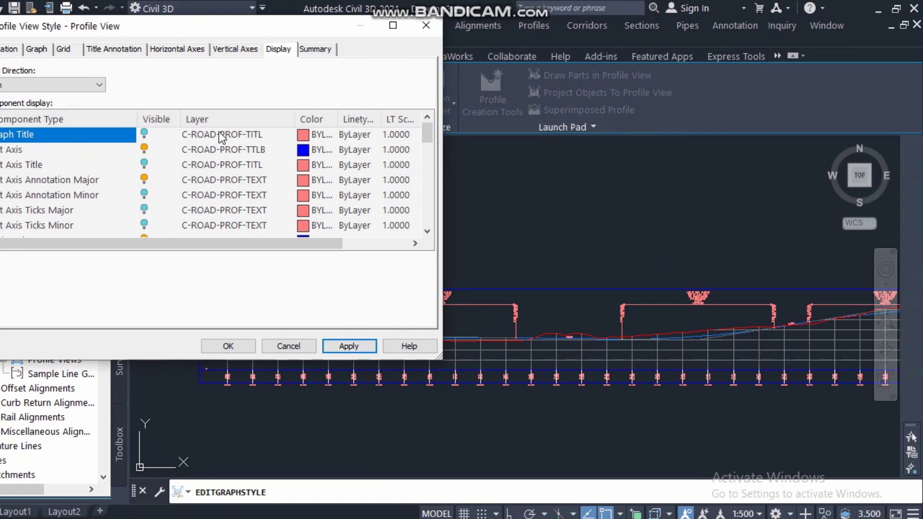
left_click(206, 134)
left_click(365, 136)
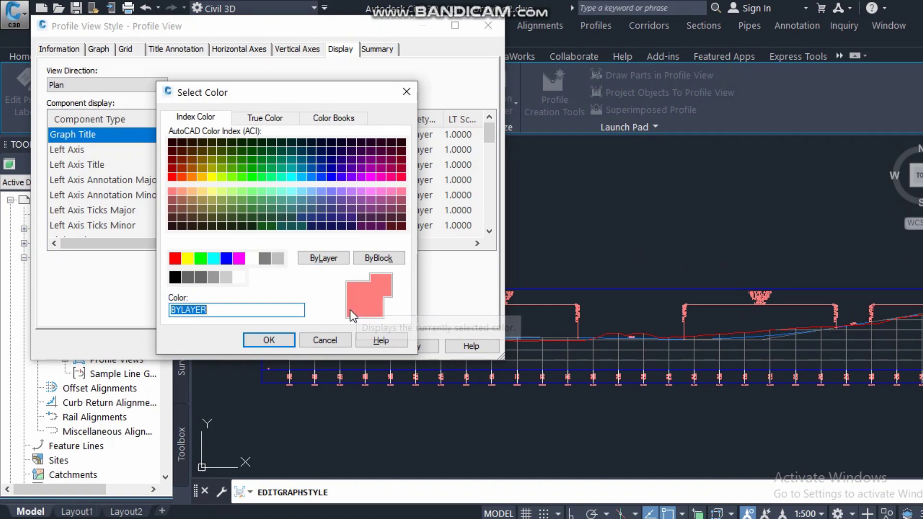
left_click(410, 101)
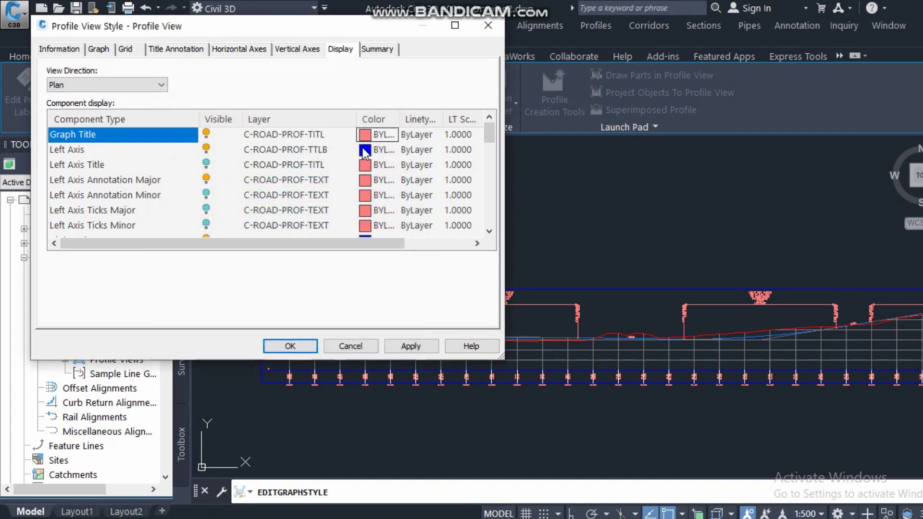
left_click(410, 347)
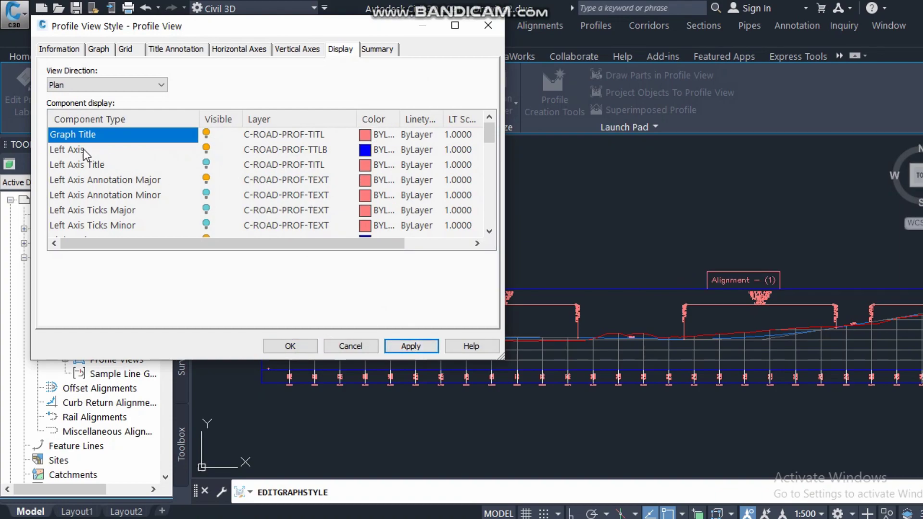
Briefly hide and restore the Left Axis component, make the Left Axis Title visible, apply, and close the style editor.
mouse_move(219, 32)
left_mouse_down()
mouse_move(635, 25)
mouse_move(520, 53)
left_mouse_up()
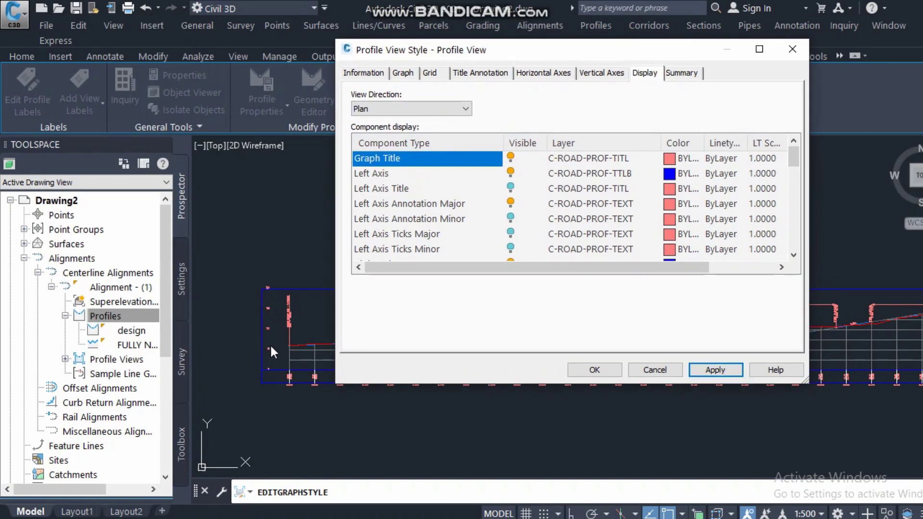
left_click(512, 171)
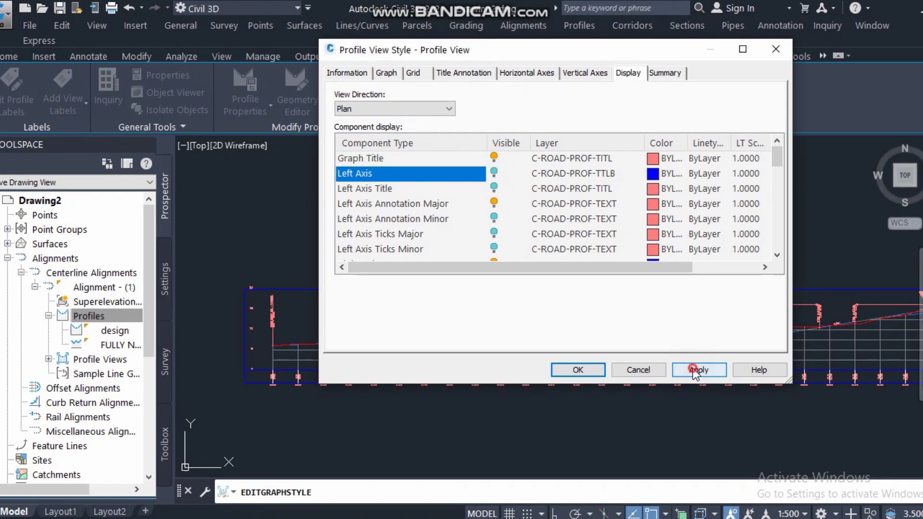
left_click(493, 173)
left_click(494, 188)
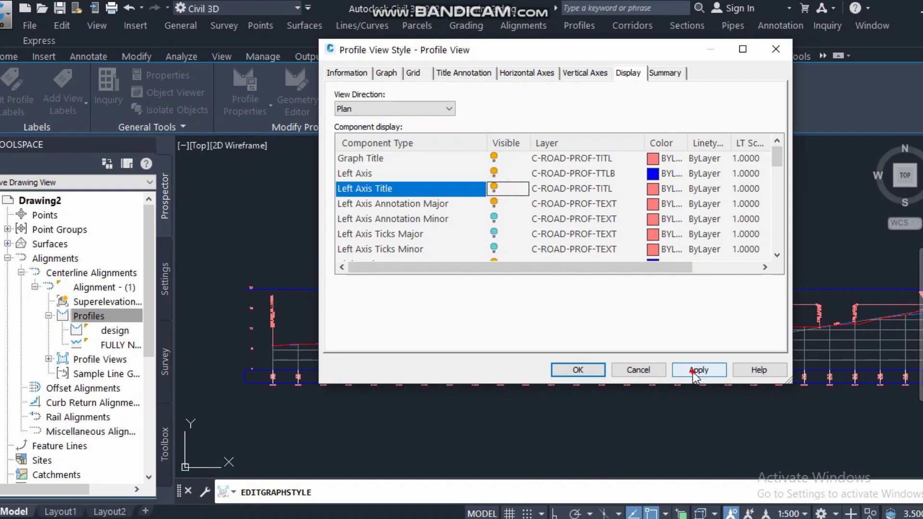
left_click(693, 371)
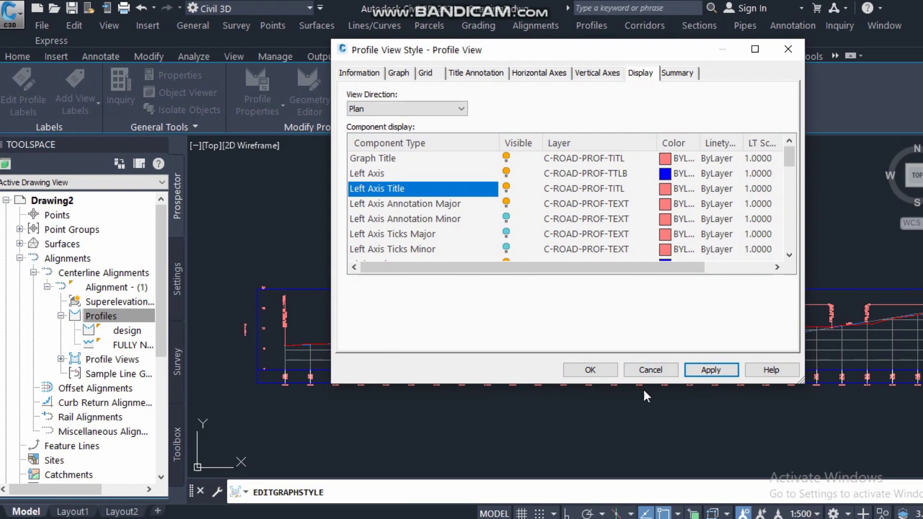
left_click(590, 370)
key("Escape")
Reopen the profile view's style, make the Left Axis Ticks Major component visible, and apply it.
scroll(239, 336, "up", 5)
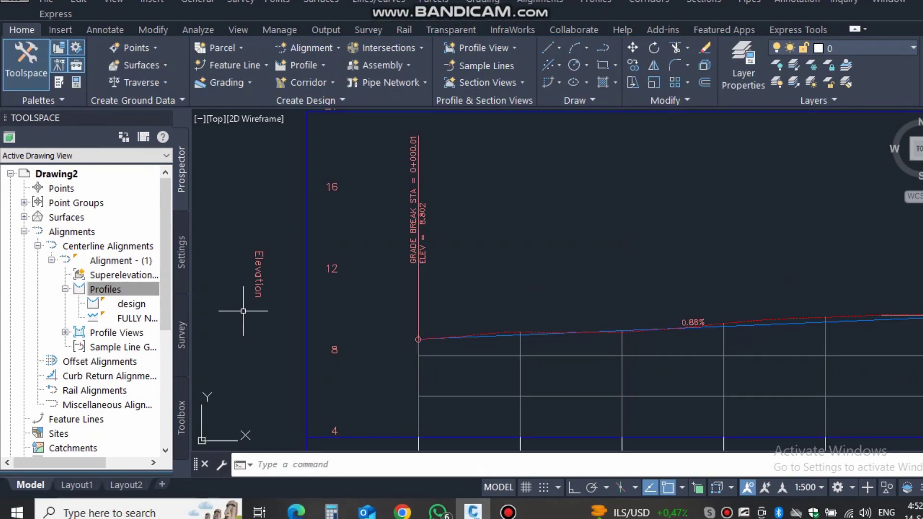
scroll(248, 294, "down", 3)
scroll(243, 303, "up", 2)
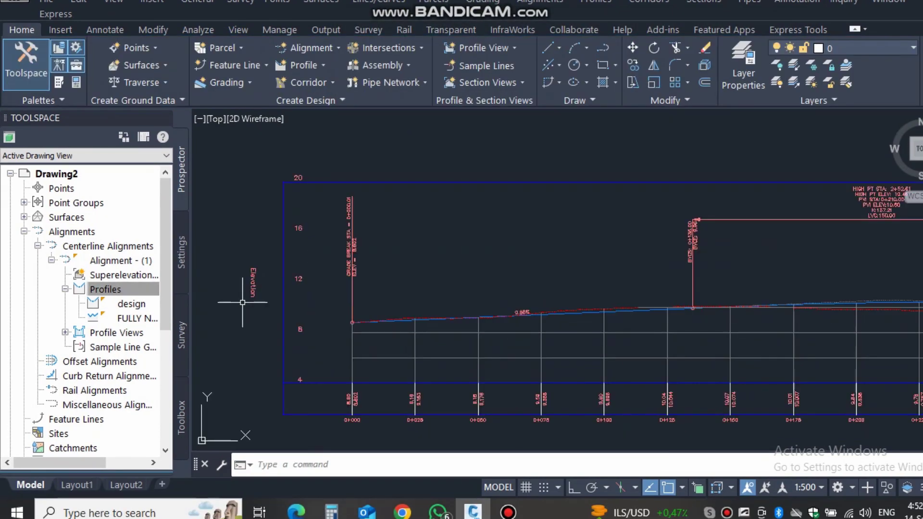
left_click(558, 183)
right_click(562, 182)
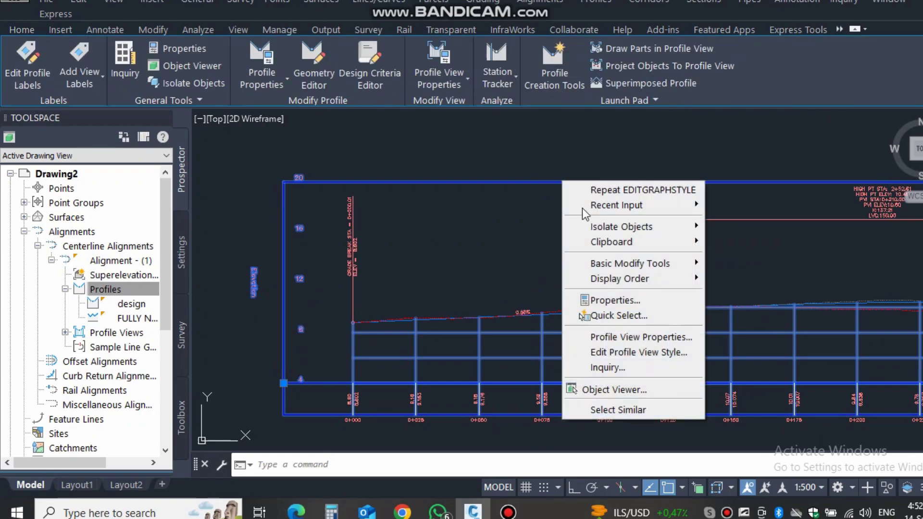
left_click(637, 351)
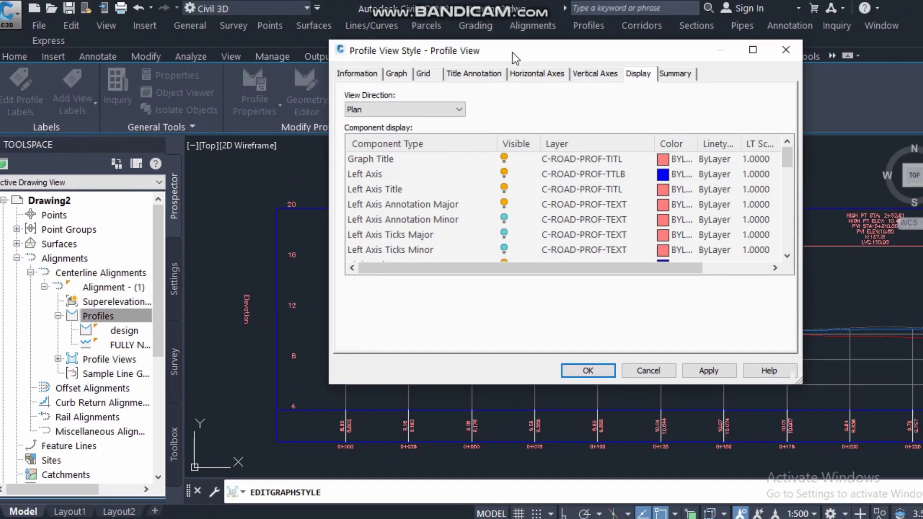
left_click_drag(513, 53, 575, 41)
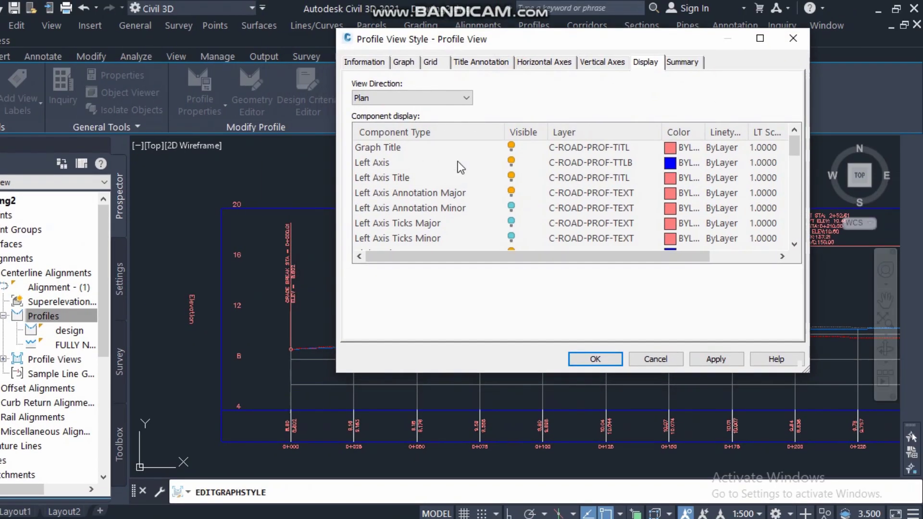
left_click(511, 206)
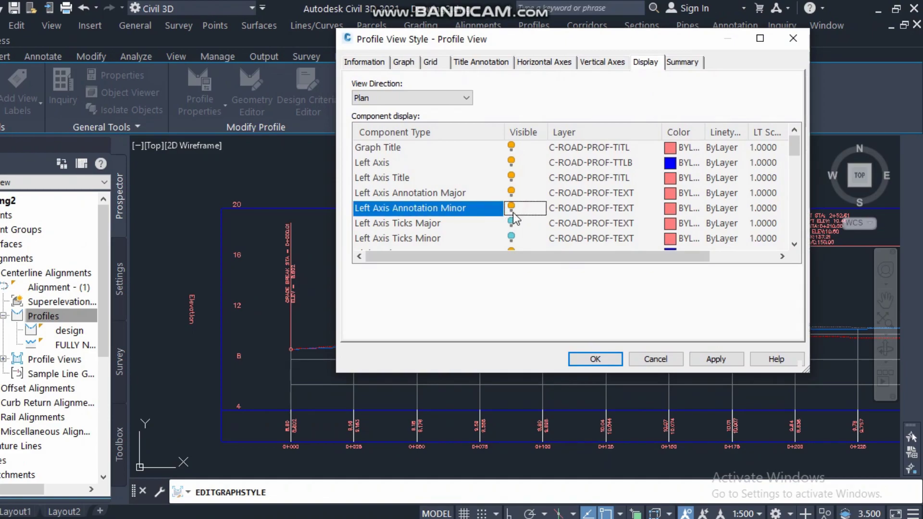
left_click(511, 221)
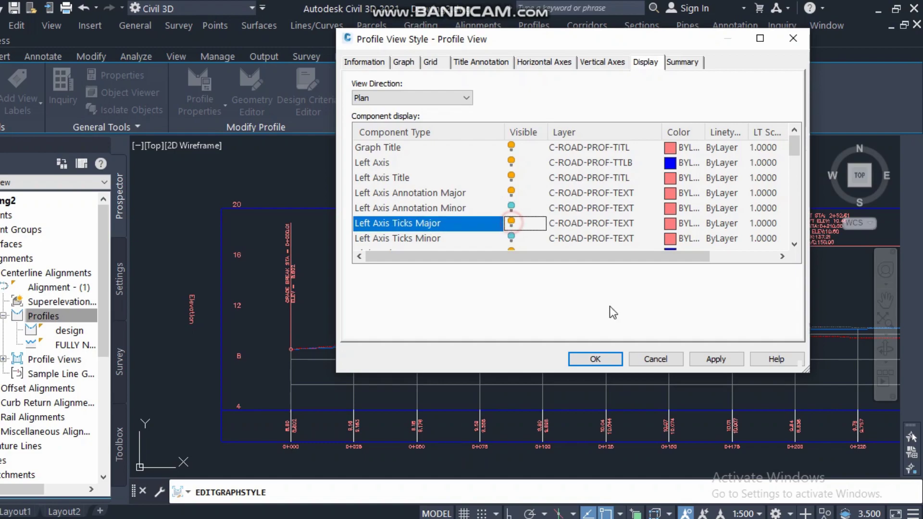
left_click(706, 358)
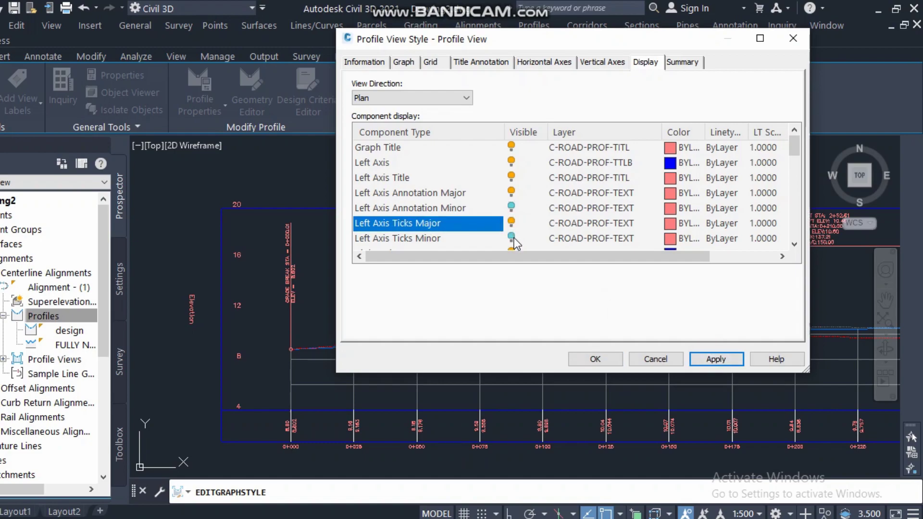
Make the Left Axis Ticks Minor and Left Axis Annotation Minor components visible, applying each change.
left_click(511, 237)
left_click(702, 355)
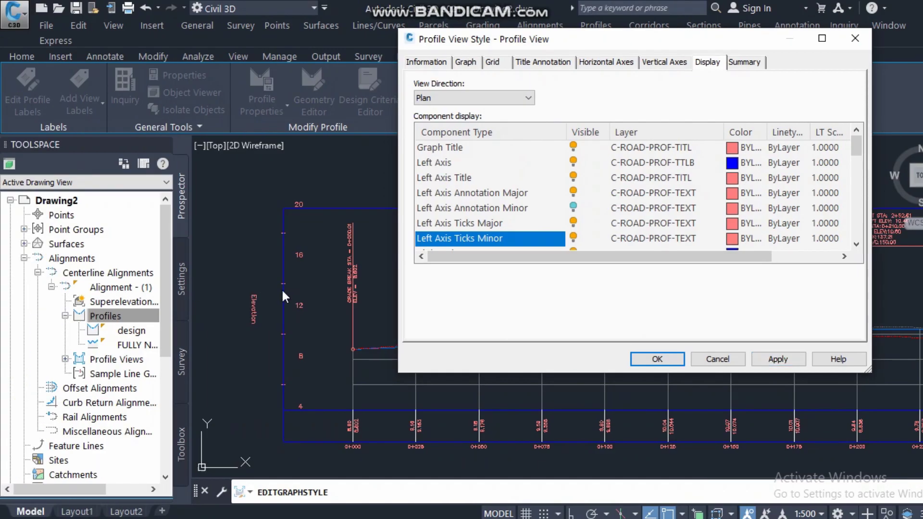
left_click(573, 207)
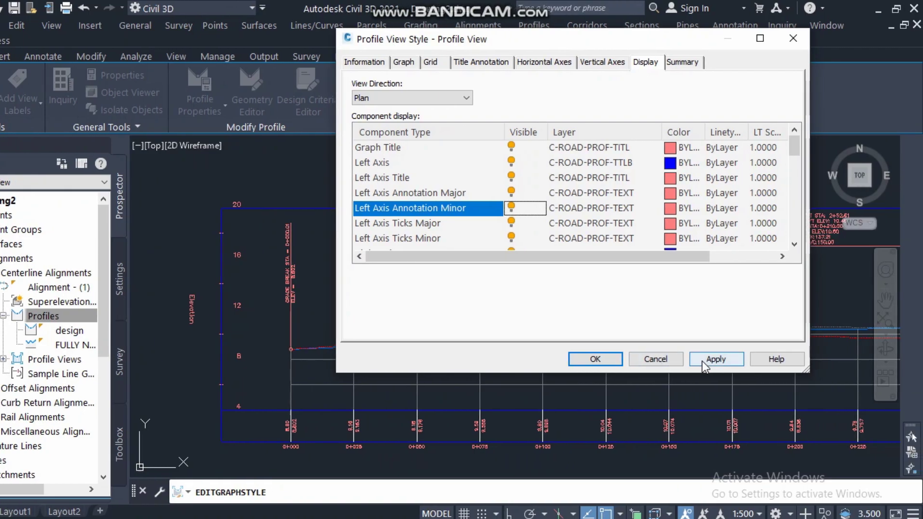
left_click(765, 359)
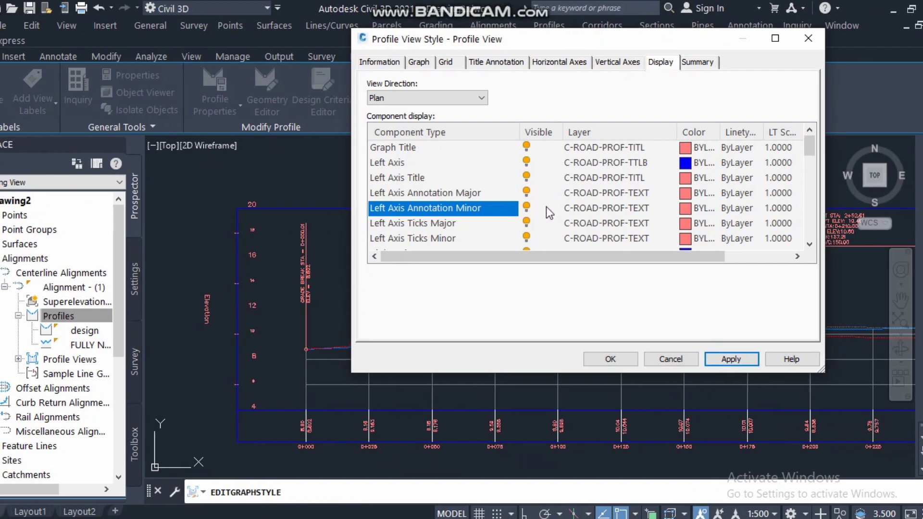
left_click_drag(791, 153, 796, 243)
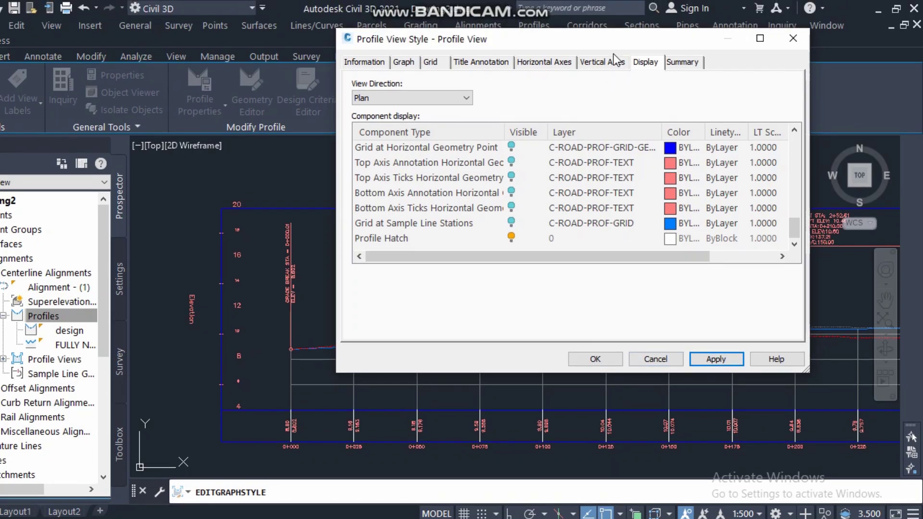
Close the style editor with its changes kept, and add cut and fill hatch areas between the surface and design profiles.
left_click_drag(616, 18, 310, 30)
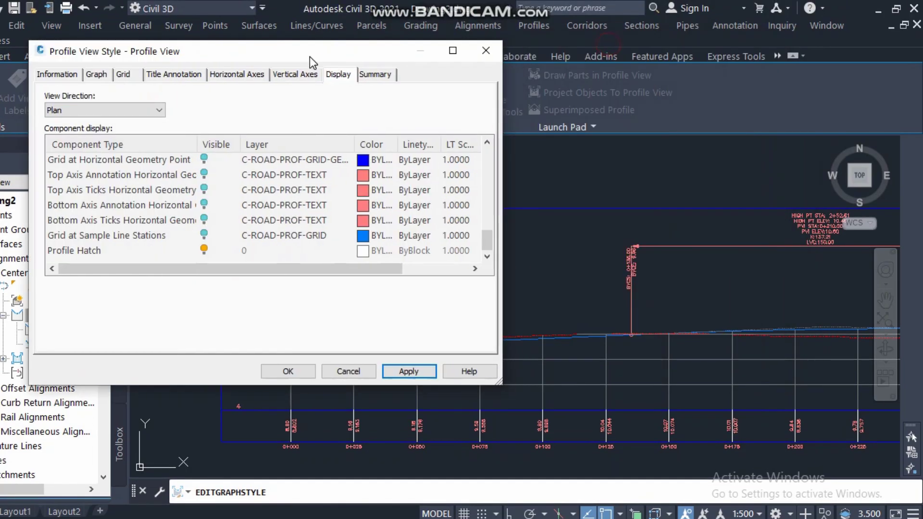
left_click(288, 371)
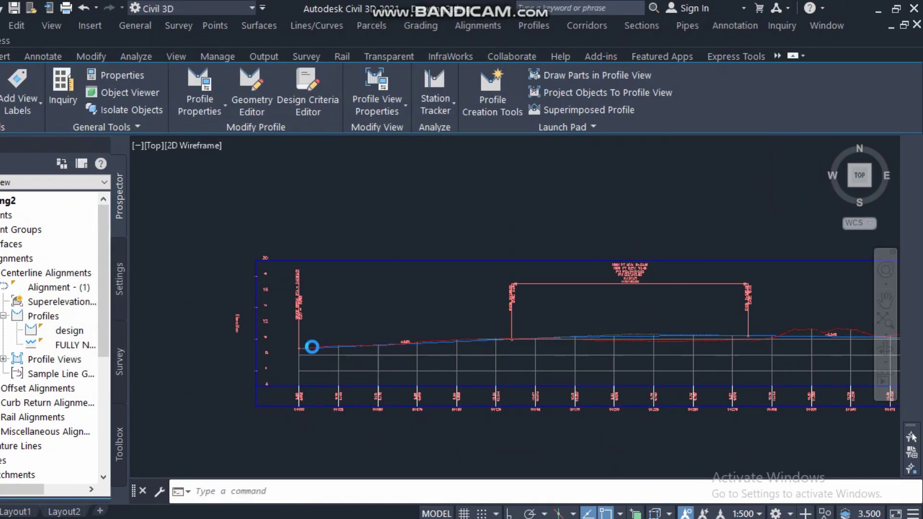
left_click(625, 321)
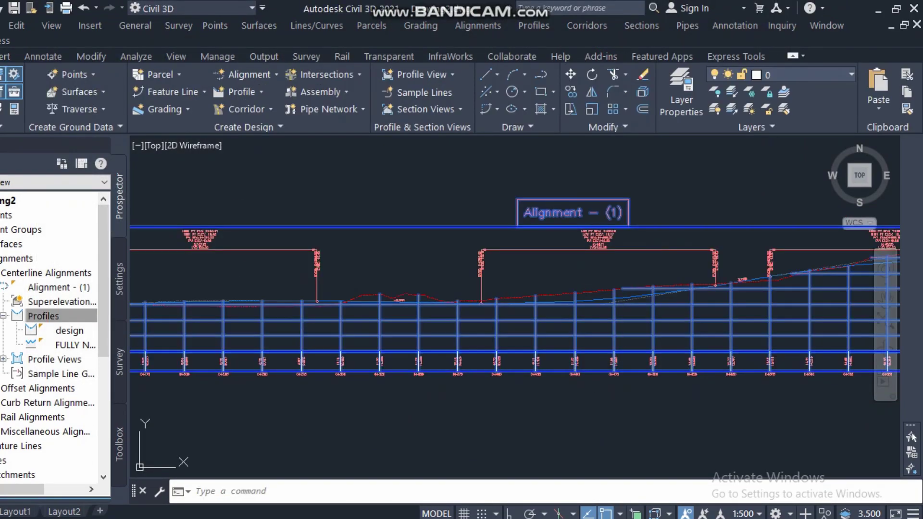
right_click(624, 320)
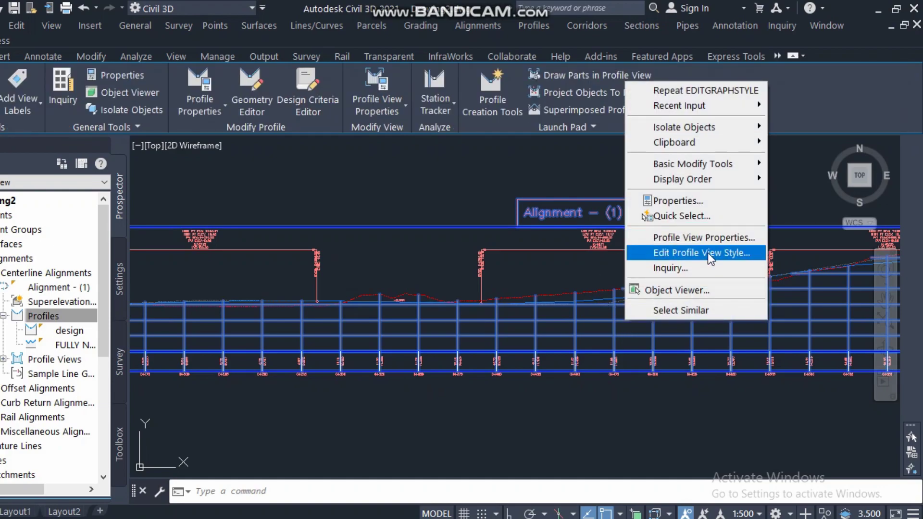
left_click(704, 237)
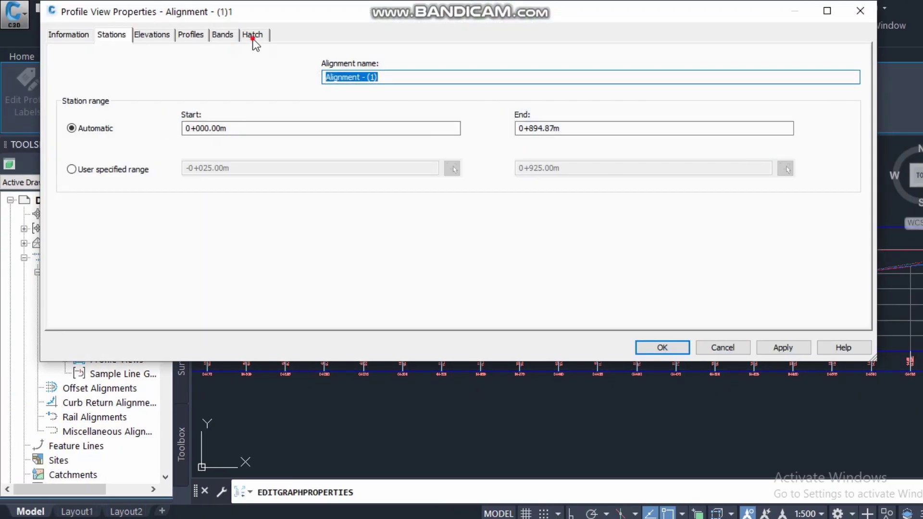
left_click(198, 35)
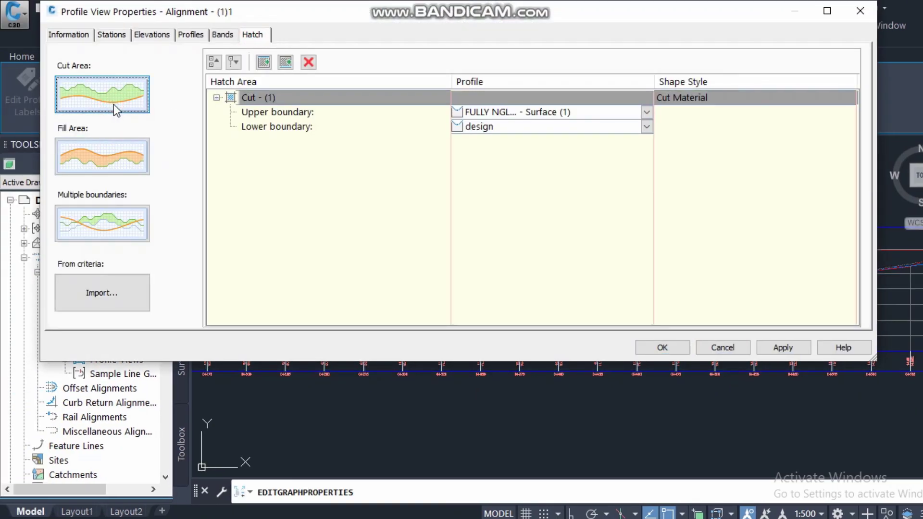
left_click(116, 169)
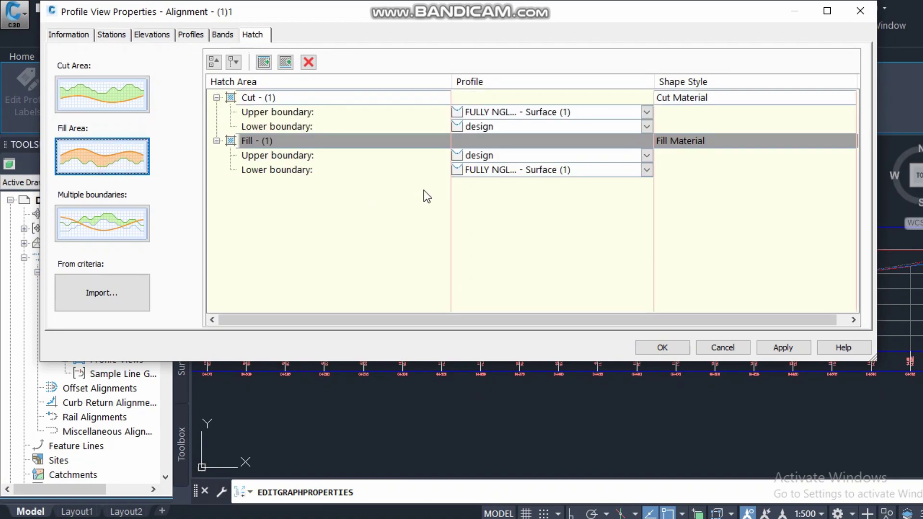
left_click(782, 347)
left_click(662, 347)
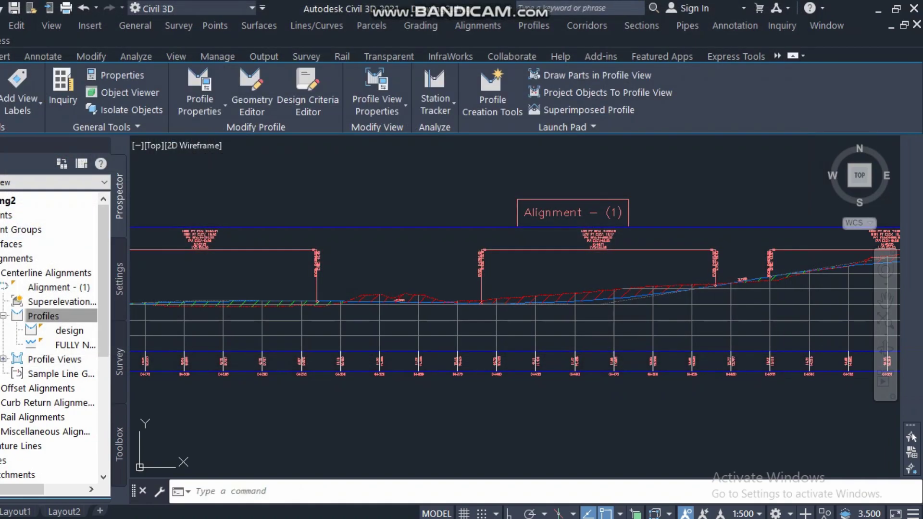
key("Escape")
Examine the cut and fill hatching between the surface and design profiles along the profile view.
scroll(501, 324, "up", 6)
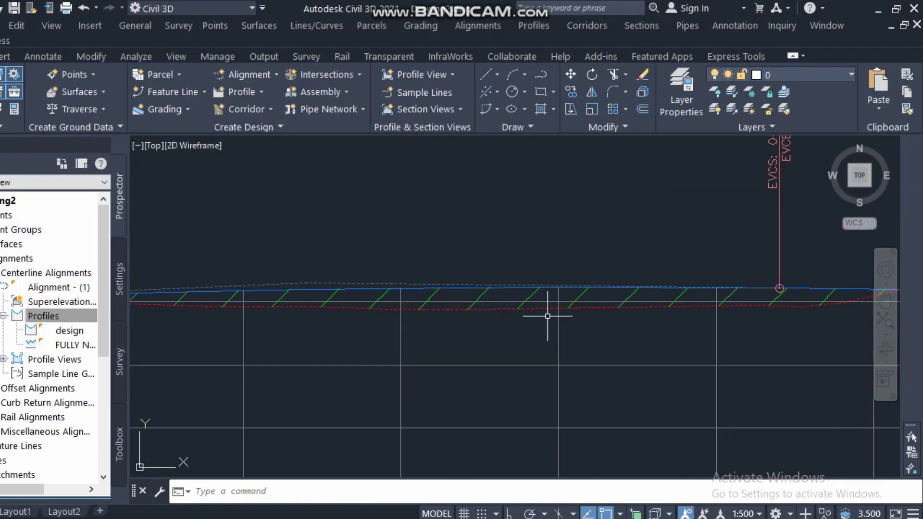
scroll(515, 330, "down", 8)
scroll(468, 293, "up", 2)
scroll(604, 279, "up", 4)
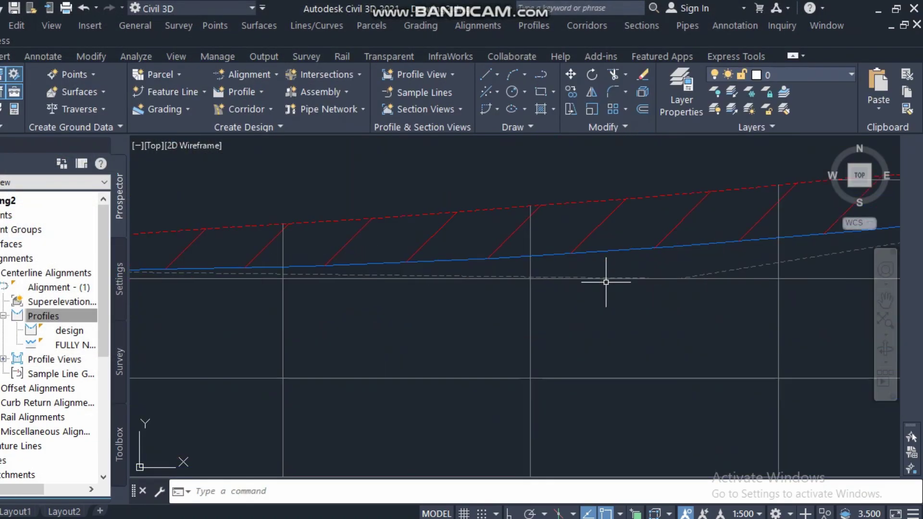
scroll(449, 303, "down", 4)
scroll(533, 305, "up", 1)
scroll(533, 305, "up", 4)
scroll(511, 295, "down", 4)
scroll(571, 330, "down", 2)
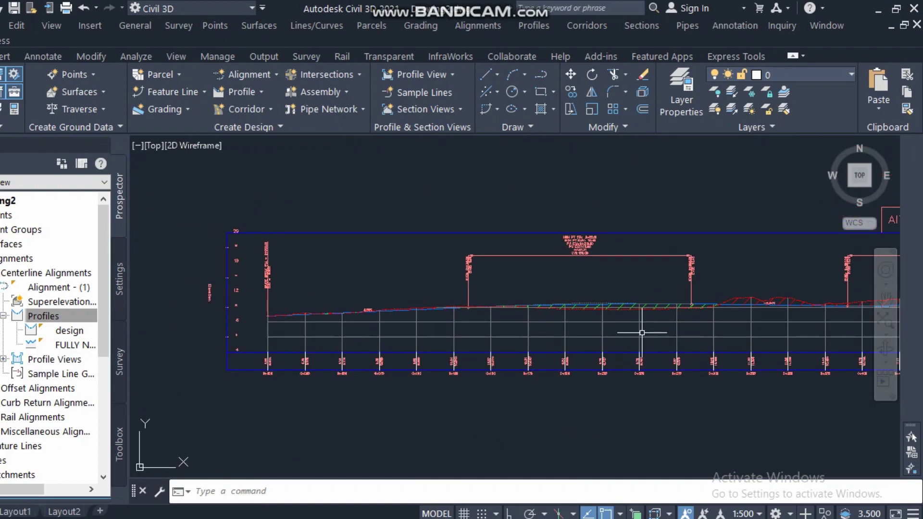
Hide the Profile Hatch component in the profile view's style and apply the change.
left_click(641, 338)
right_click(639, 345)
left_click(692, 269)
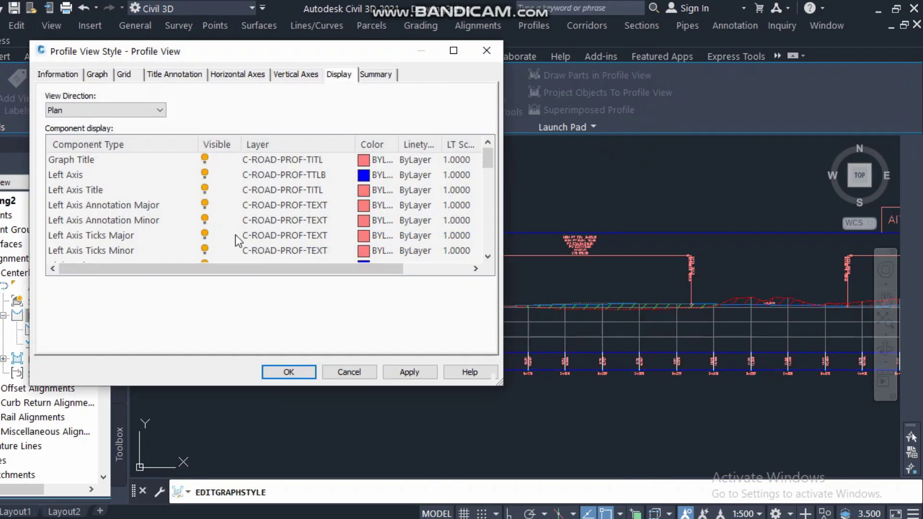
left_click_drag(488, 159, 488, 258)
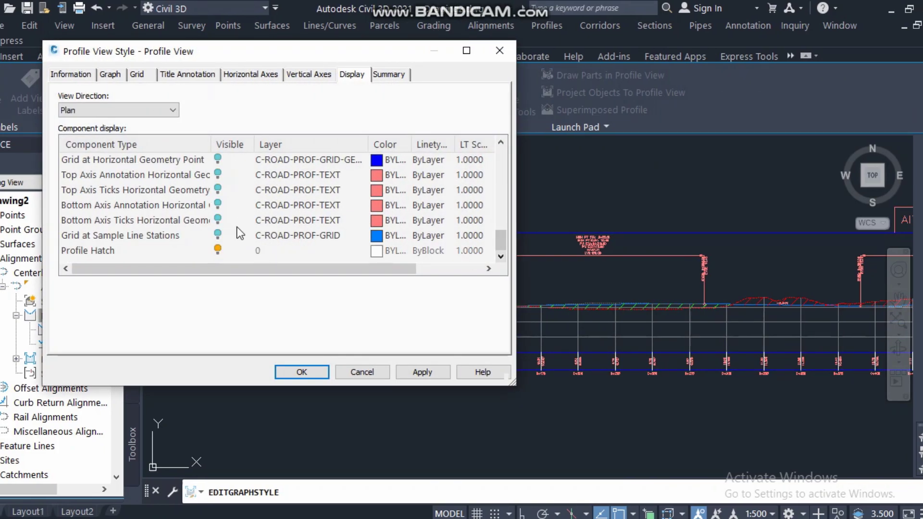
left_click(218, 249)
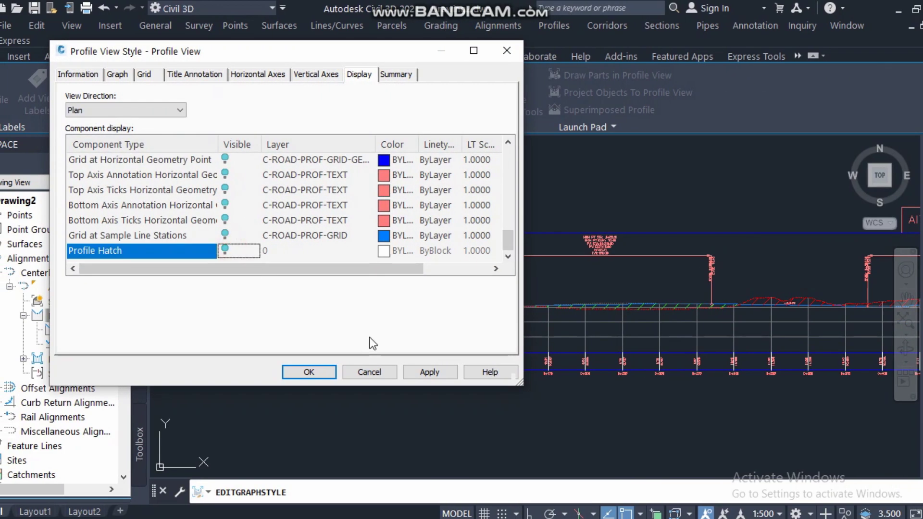
left_click(423, 373)
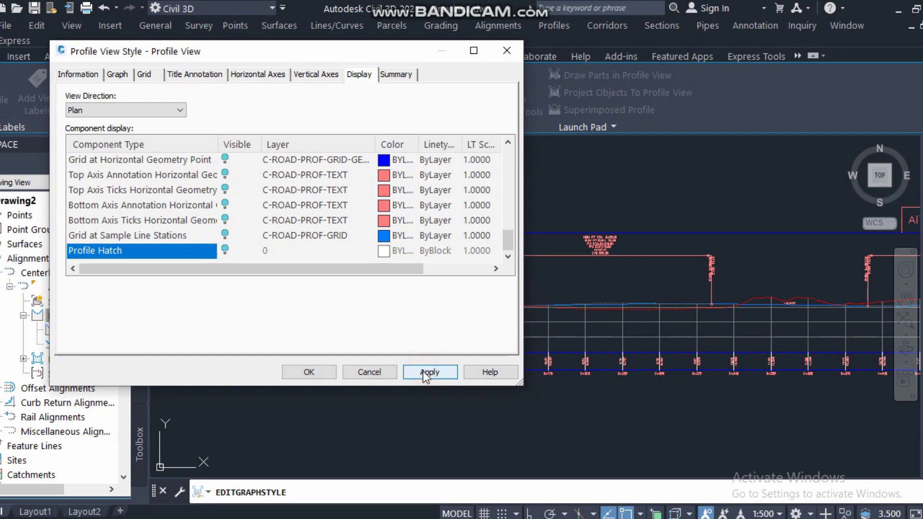
left_click(300, 374)
key("Escape")
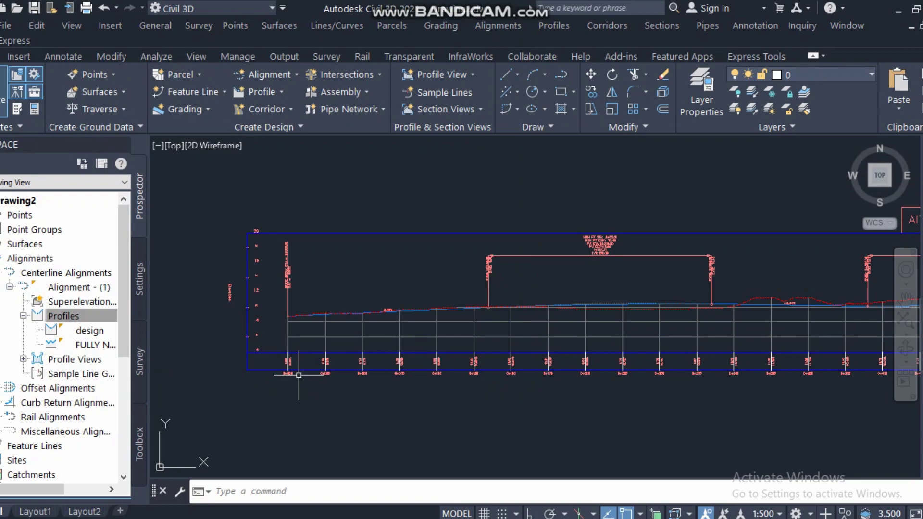
Review the profile view along its full length, checking the axes, band elevations, curve labels and grid lines.
scroll(418, 350, "down", 3)
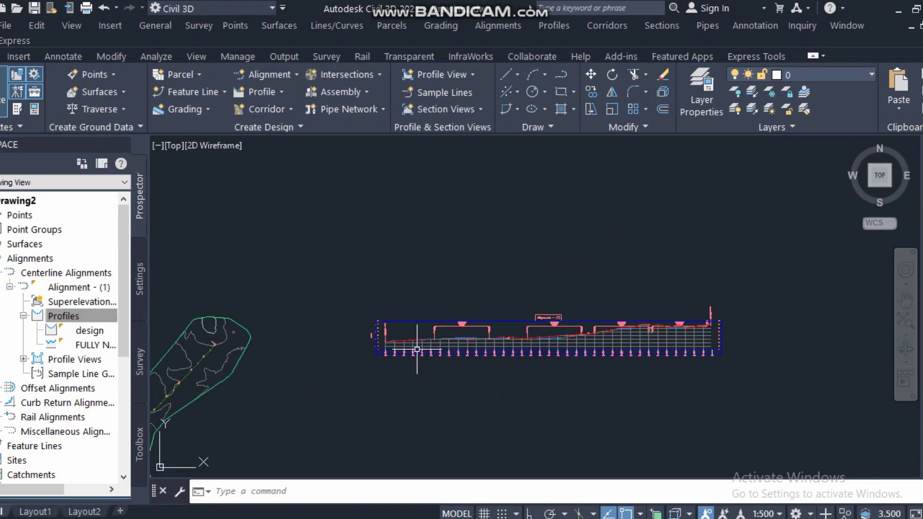
scroll(612, 341, "up", 3)
scroll(692, 354, "down", 1)
middle_click_drag(592, 336, 439, 301)
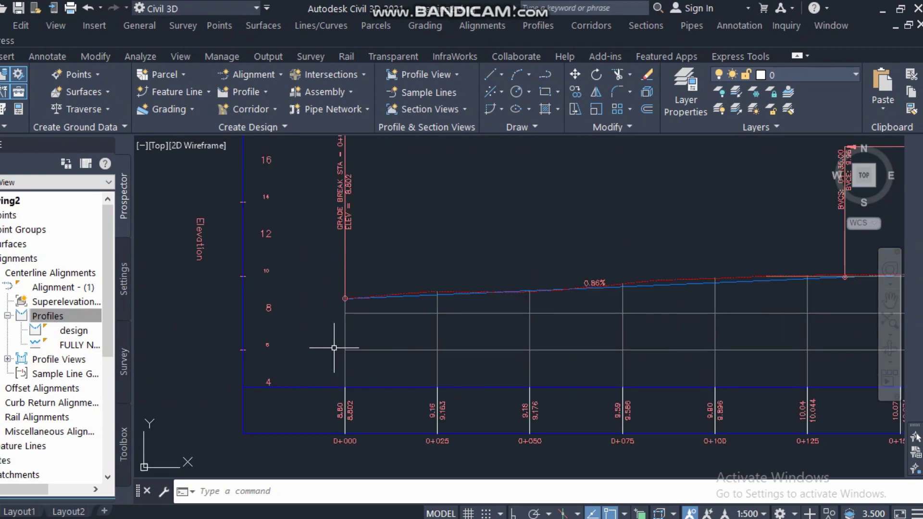
scroll(336, 347, "up", 5)
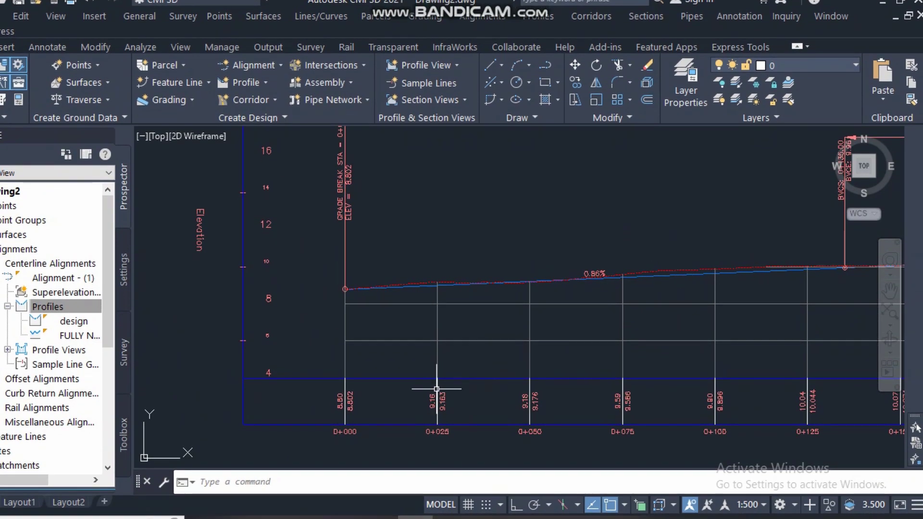
scroll(348, 368, "down", 4)
scroll(552, 363, "up", 3)
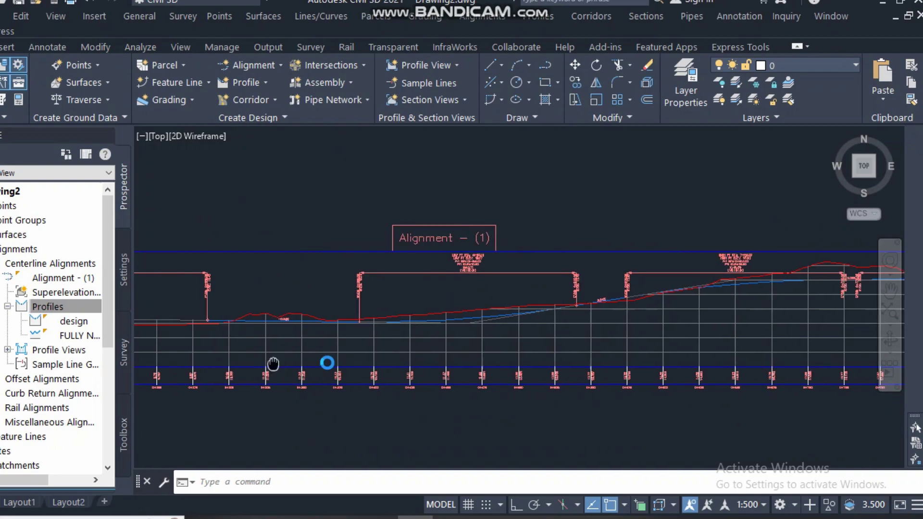
scroll(392, 350, "down", 3)
scroll(622, 340, "up", 3)
scroll(492, 320, "down", 5)
scroll(486, 308, "up", 4)
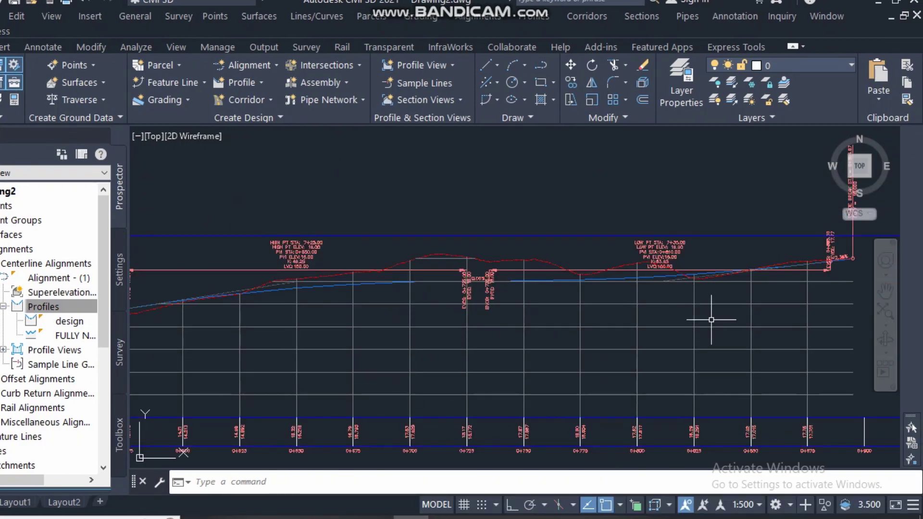
scroll(475, 330, "down", 4)
scroll(445, 366, "up", 2)
scroll(446, 365, "up", 2)
scroll(673, 346, "up", 2)
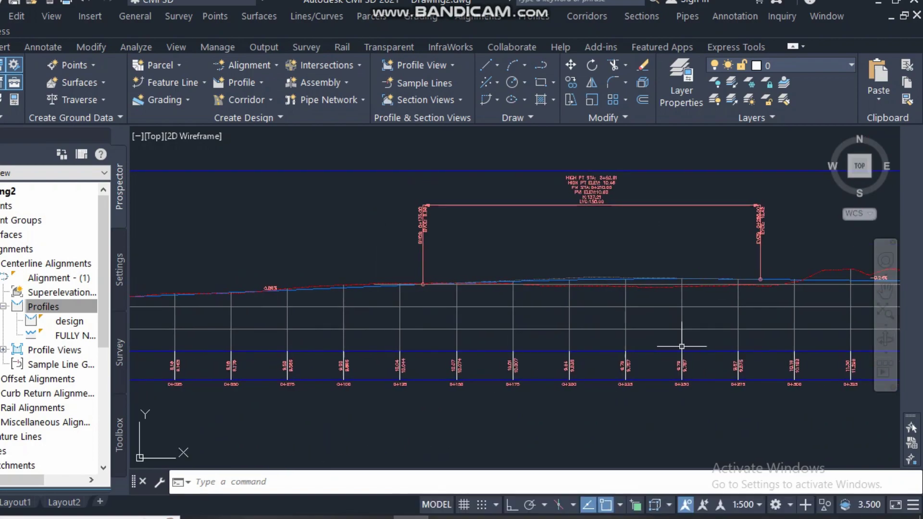
scroll(478, 339, "up", 4)
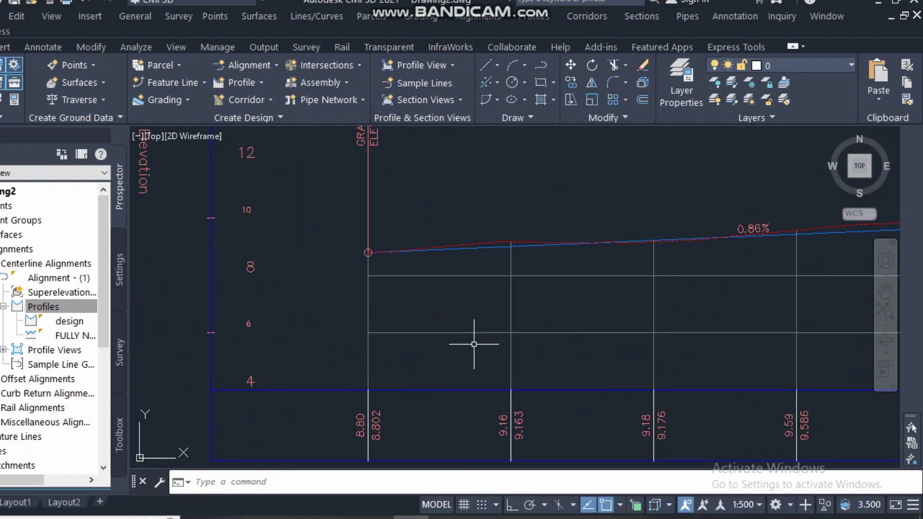
Reopen the profile view's style and set the Grid Horizontal Major component's linetype to DASHED.
left_click(572, 333)
right_click(572, 332)
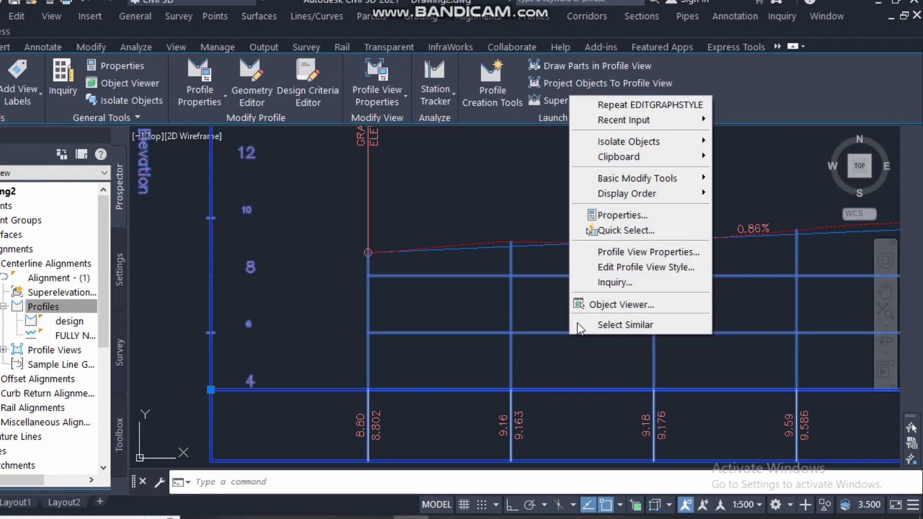
left_click(644, 267)
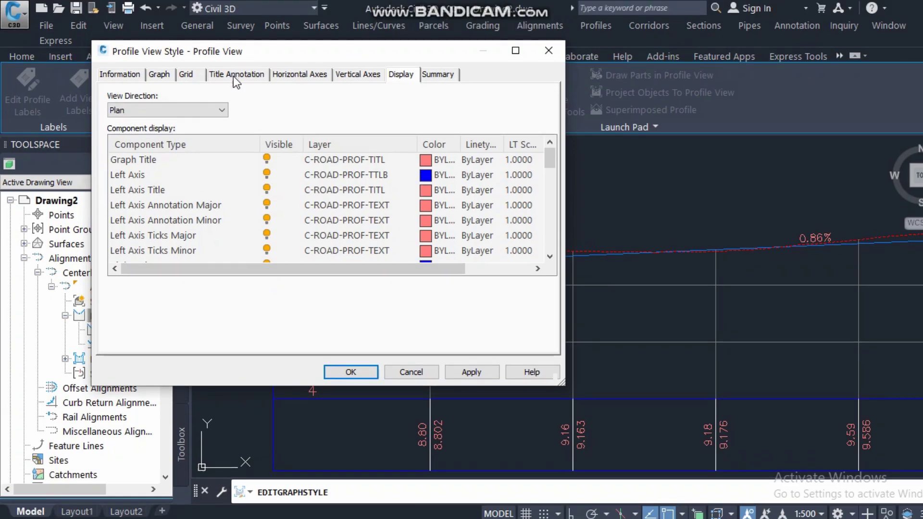
left_click(246, 77)
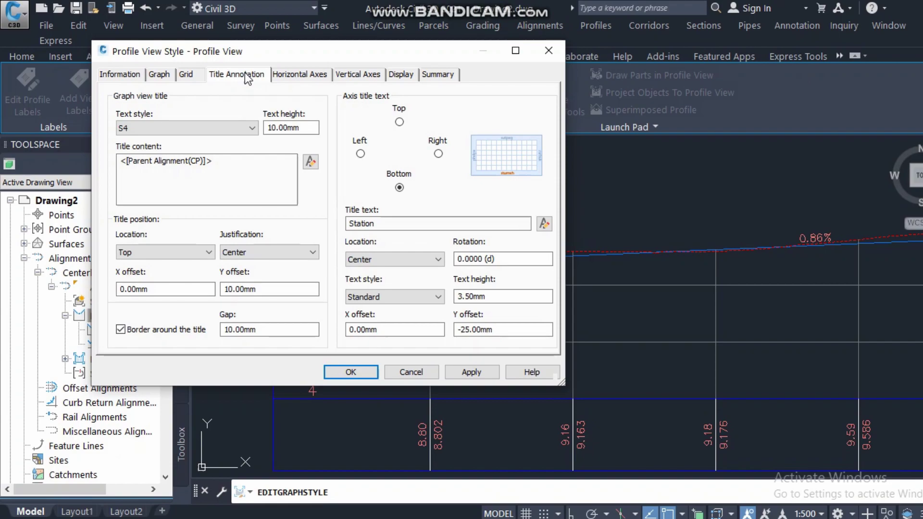
left_click(401, 75)
left_click_drag(360, 267, 426, 267)
left_click_drag(547, 158, 550, 224)
left_click_drag(285, 264, 178, 263)
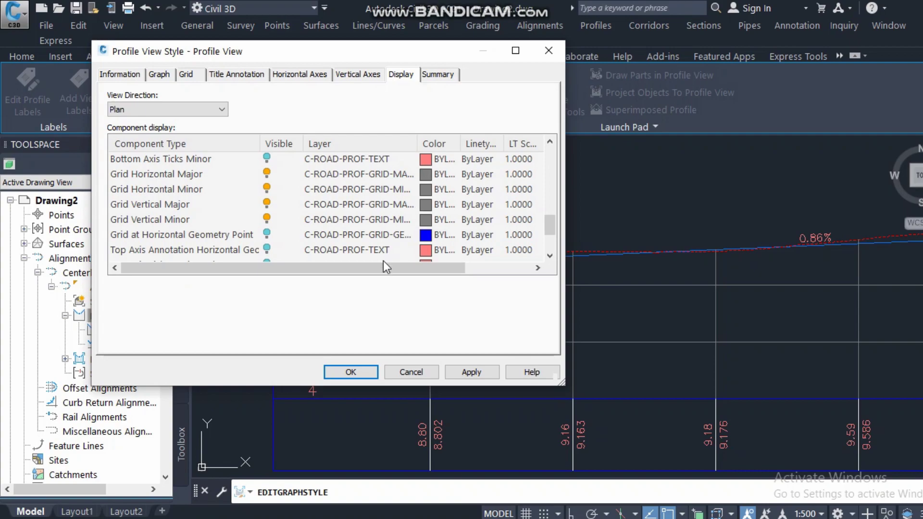
left_click_drag(384, 265, 484, 268)
left_click(398, 175)
left_click(397, 175)
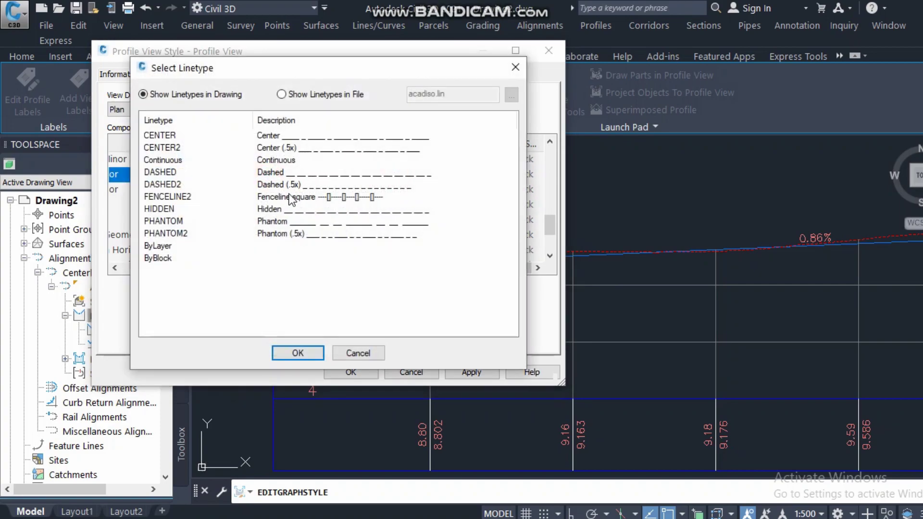
left_click(166, 176)
left_click(308, 351)
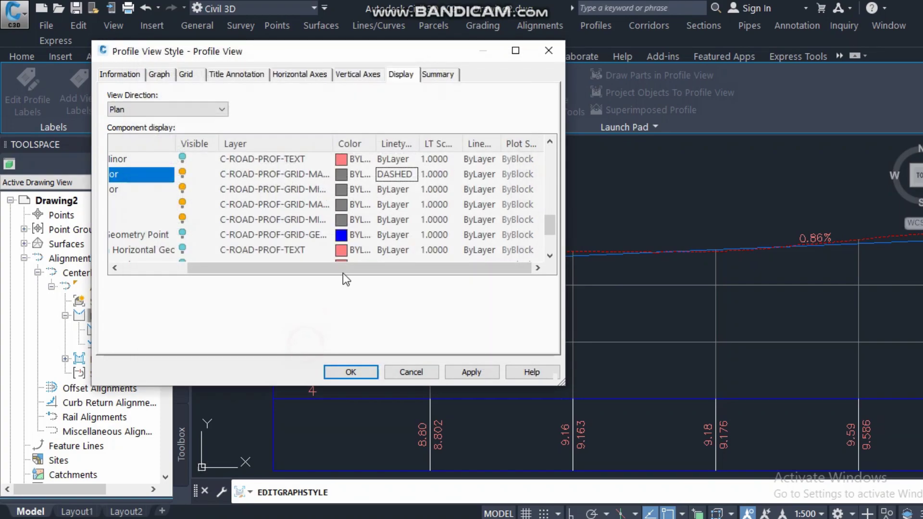
Set the Grid Horizontal Minor component's linetype to DASHED.
double_click(391, 190)
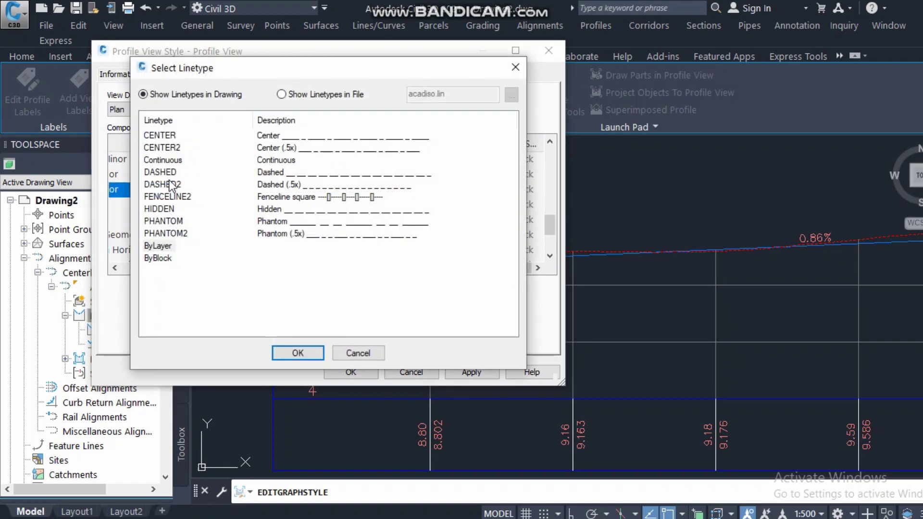
left_click(169, 175)
left_click(300, 353)
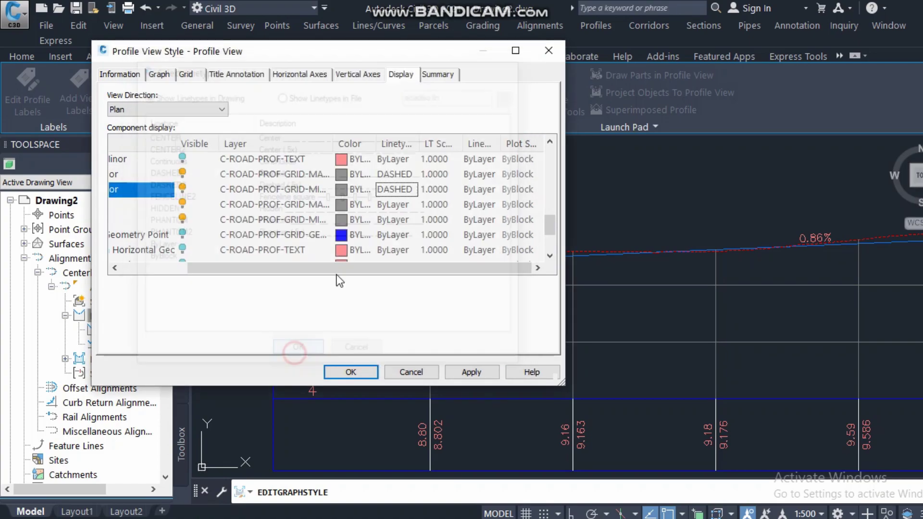
Set the linetype of the Grid Vertical Major and Grid Vertical Minor components to DASHED.
double_click(391, 206)
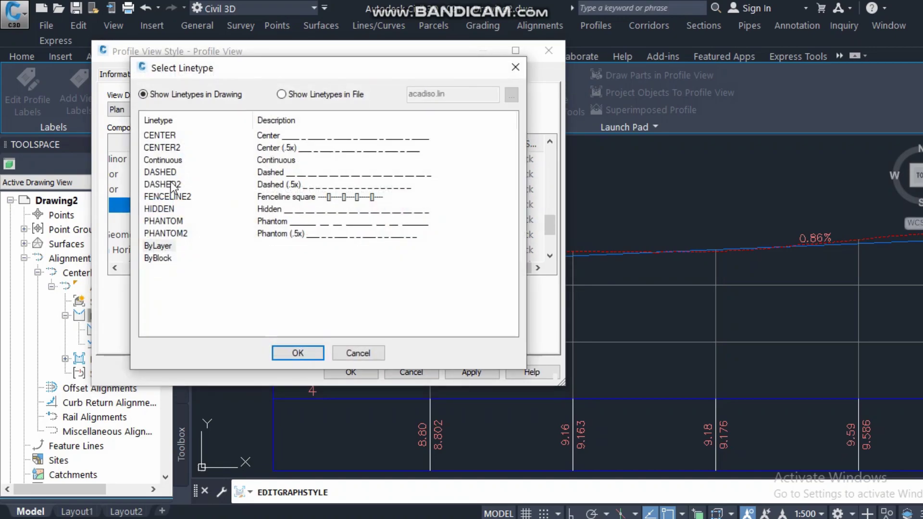
left_click(168, 174)
left_click(299, 352)
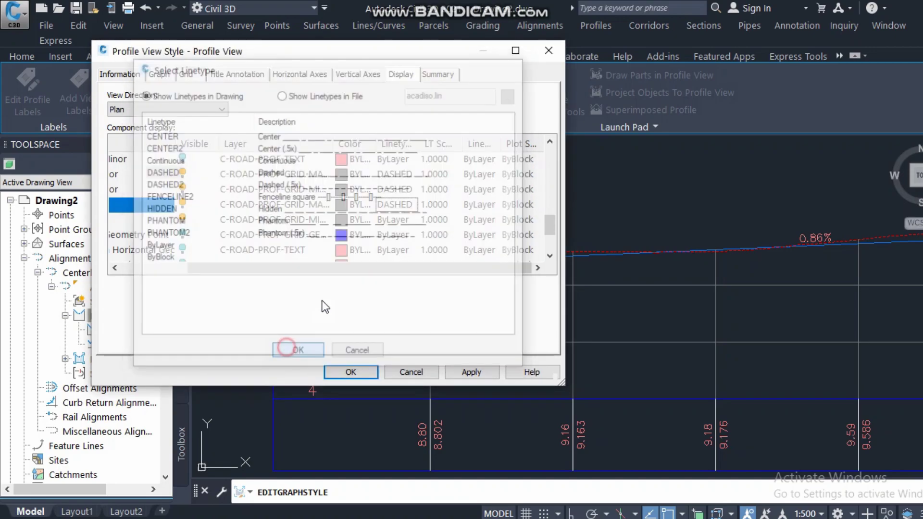
double_click(391, 221)
left_click(156, 185)
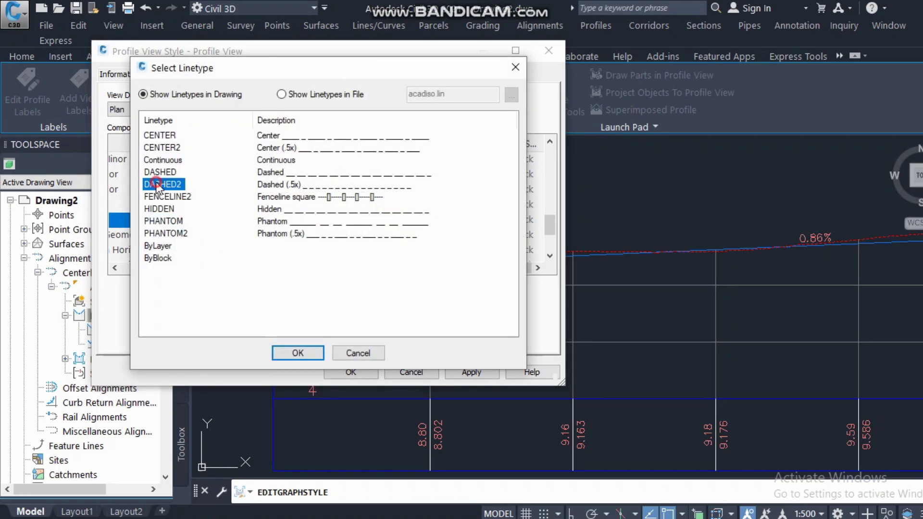
left_click(298, 353)
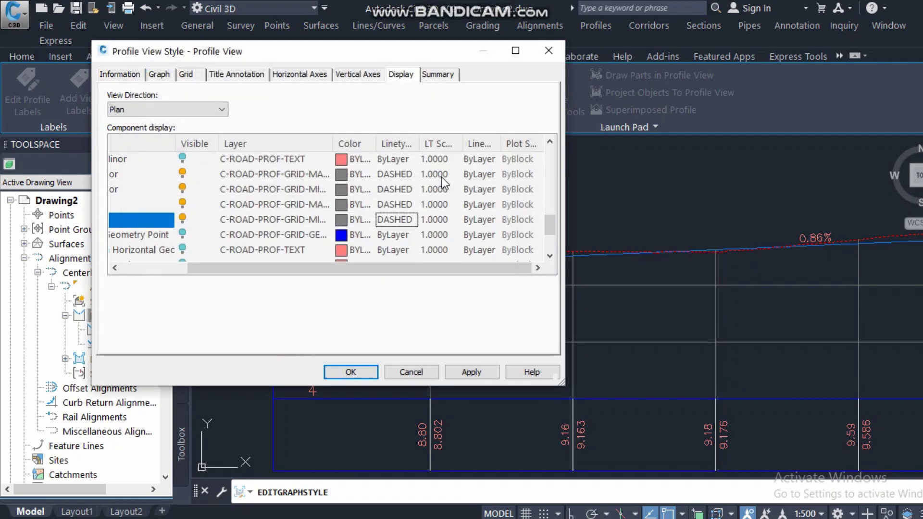
Apply the dashed linetypes and set the linetype scale of the horizontal and vertical, major and minor grid components to 3.
left_click(483, 368)
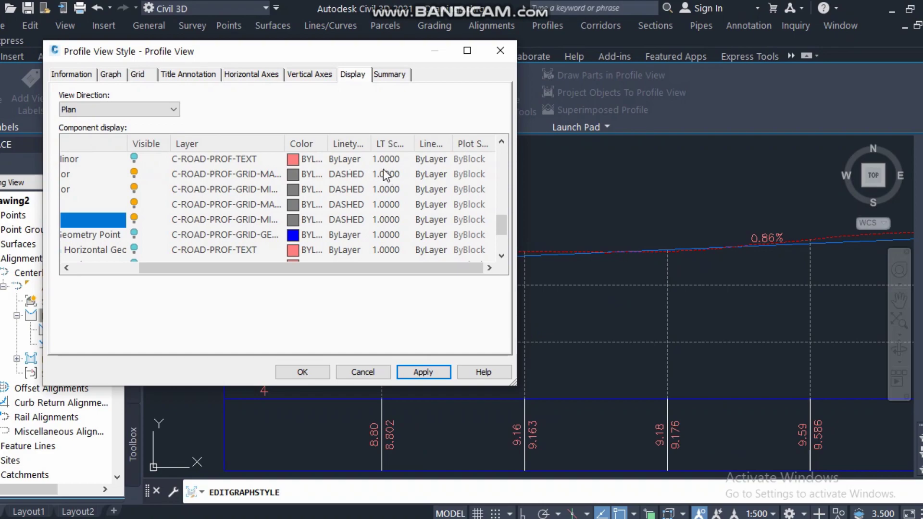
left_click(385, 174)
left_click(386, 173)
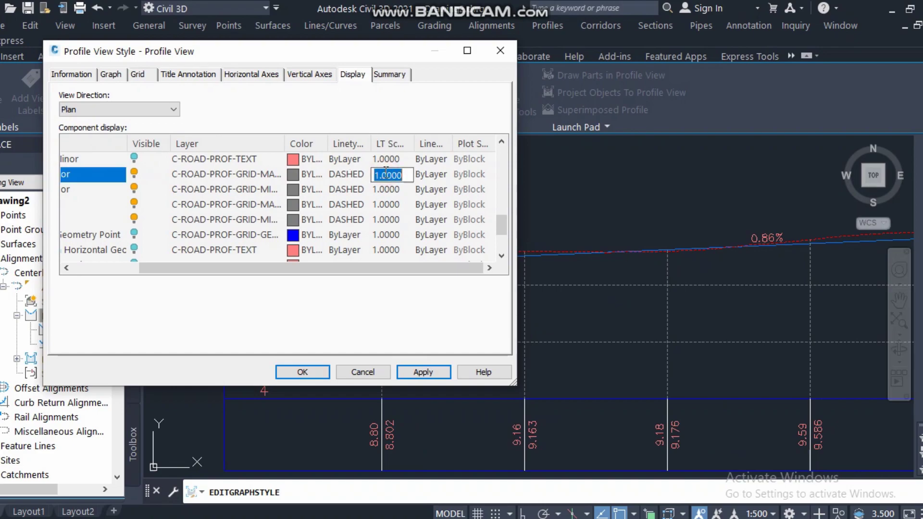
left_click(389, 189)
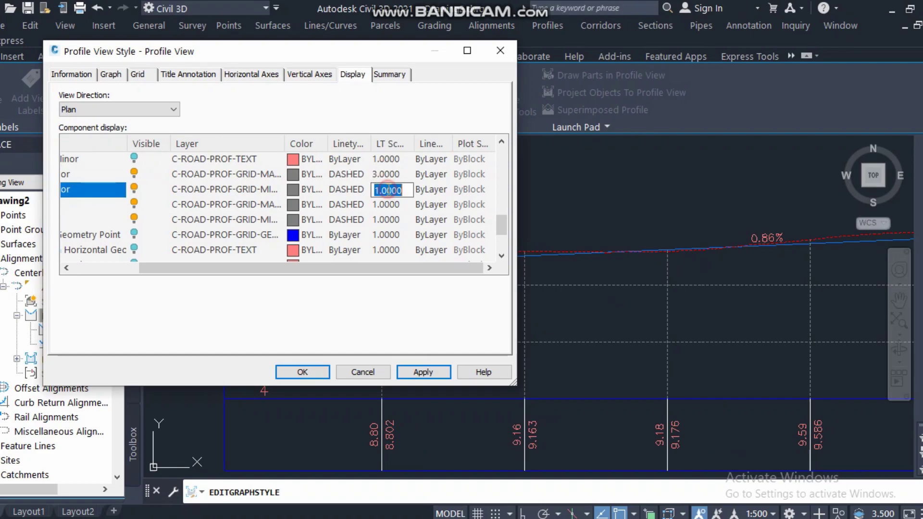
type("3")
left_click(390, 204)
type("3")
left_click(395, 219)
type("3")
left_click(429, 371)
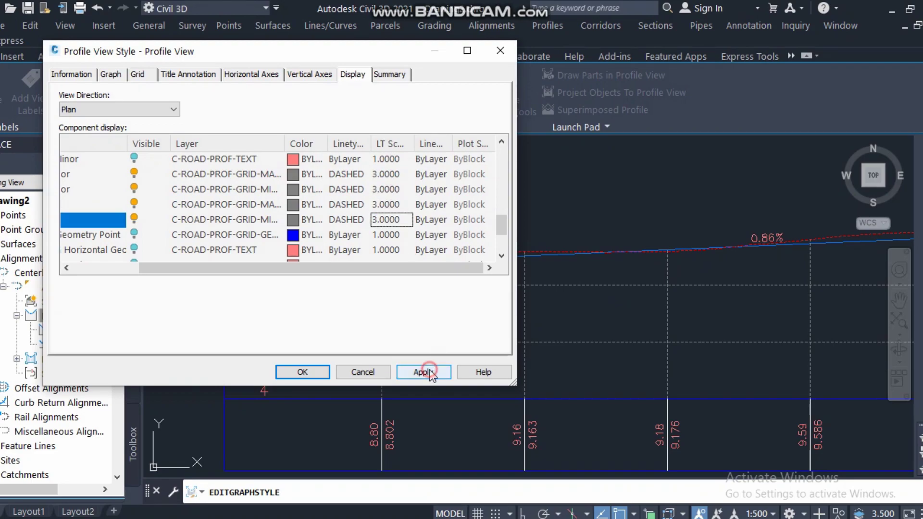
left_click(302, 372)
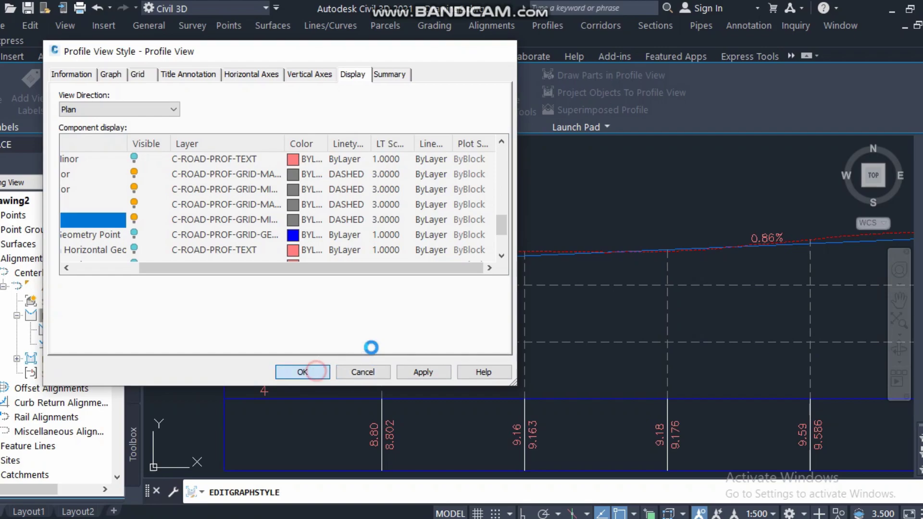
Examine the dashed grid lines and their spacing along the full length of the profile view.
scroll(301, 309, "down", 5)
scroll(522, 302, "up", 3)
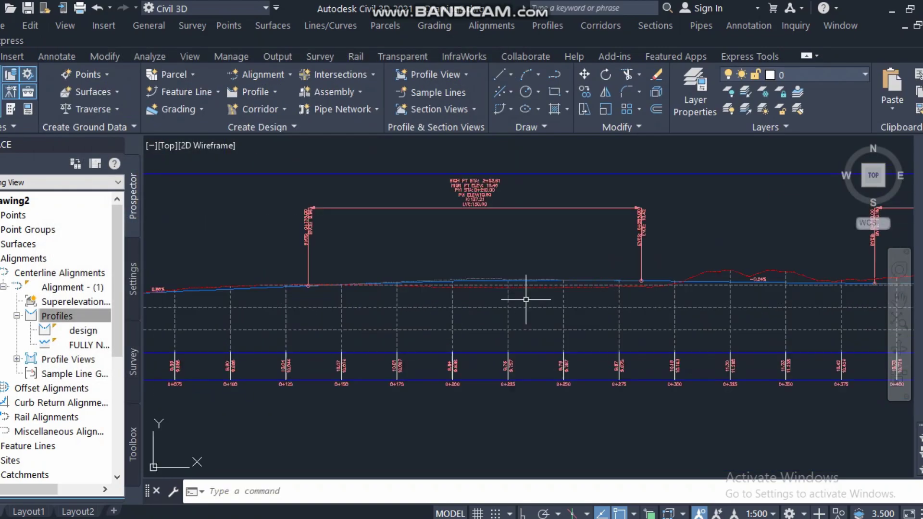
scroll(473, 300, "down", 3)
scroll(552, 295, "up", 4)
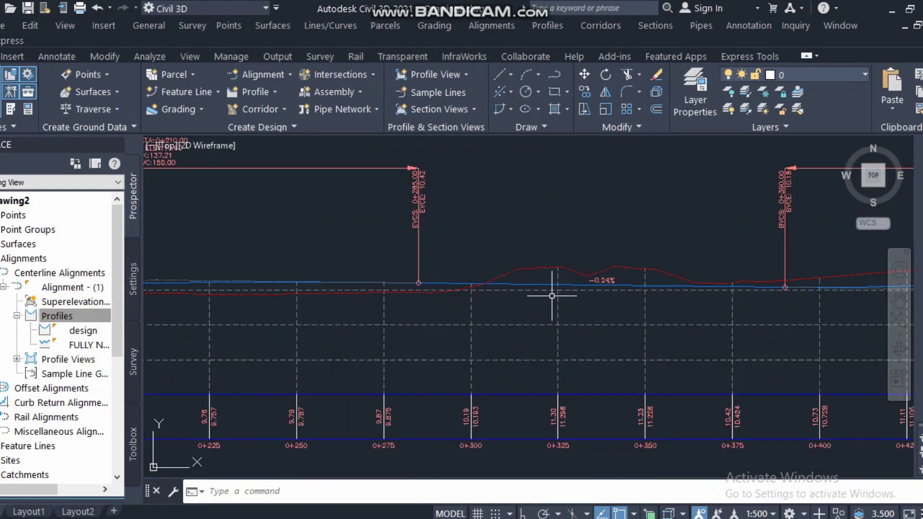
scroll(595, 243, "up", 2)
scroll(573, 257, "down", 5)
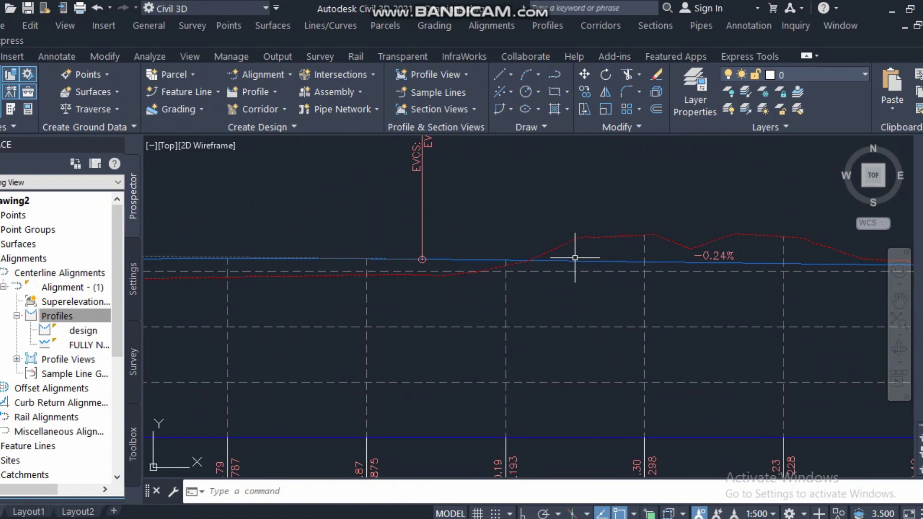
middle_click_drag(655, 299, 596, 299)
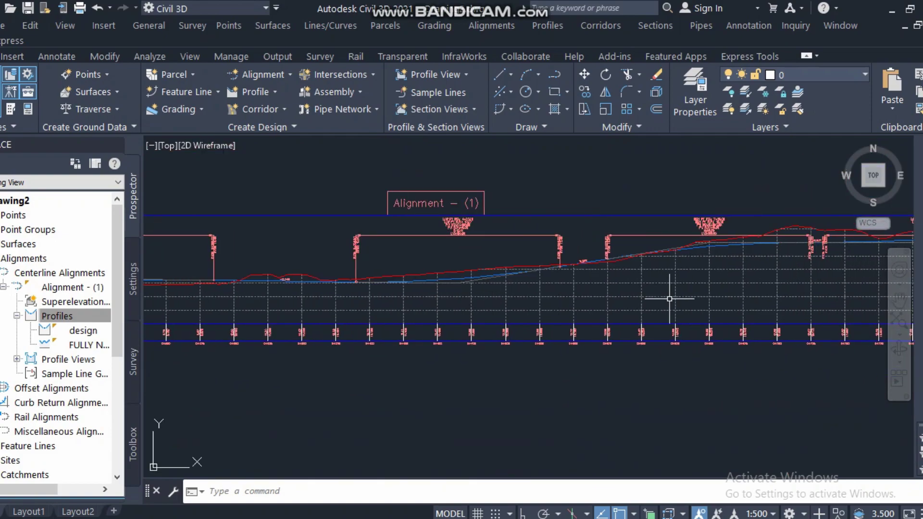
scroll(514, 303, "down", 3)
scroll(424, 290, "up", 3)
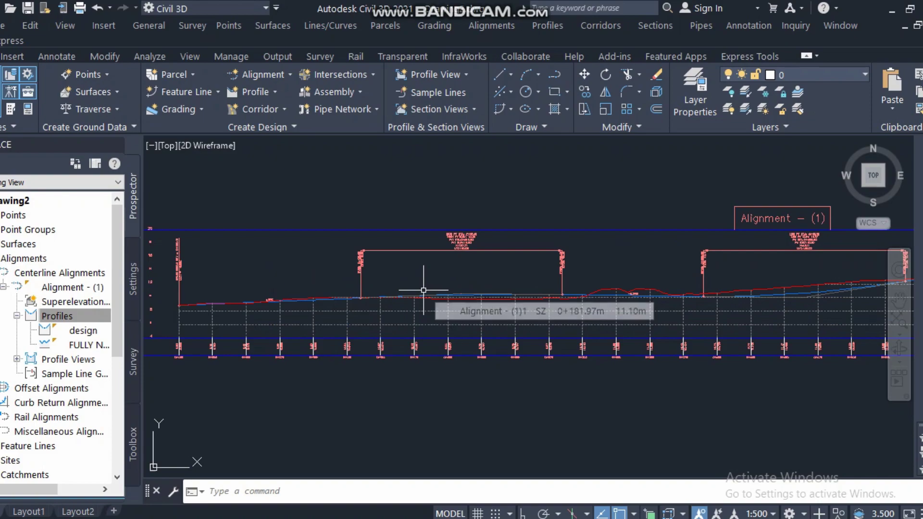
scroll(536, 307, "up", 5)
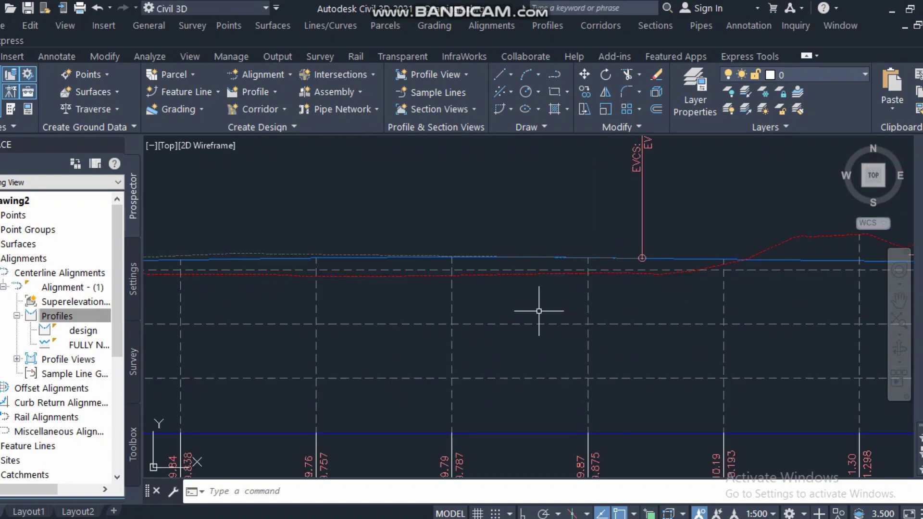
Edit the existing ground profile's style and set the Line component's lineweight to 0.30 mm.
left_click(550, 275)
right_click(549, 275)
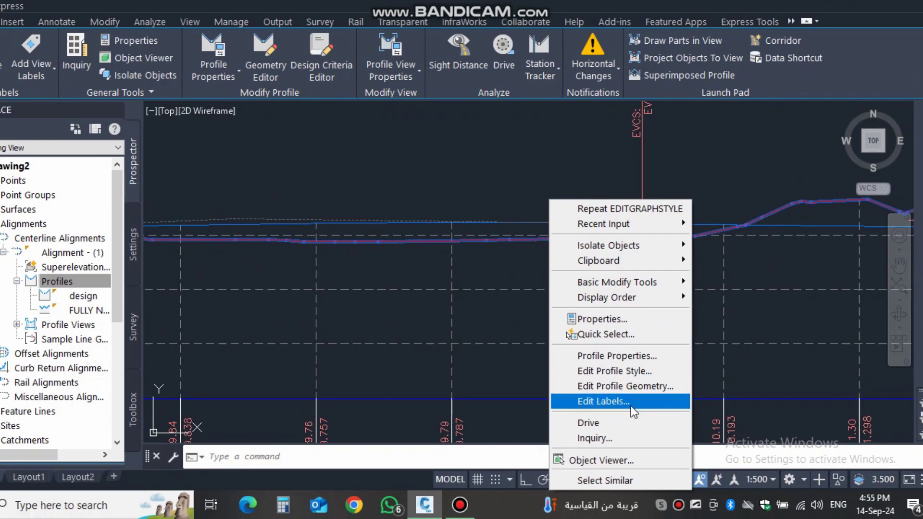
left_click(627, 372)
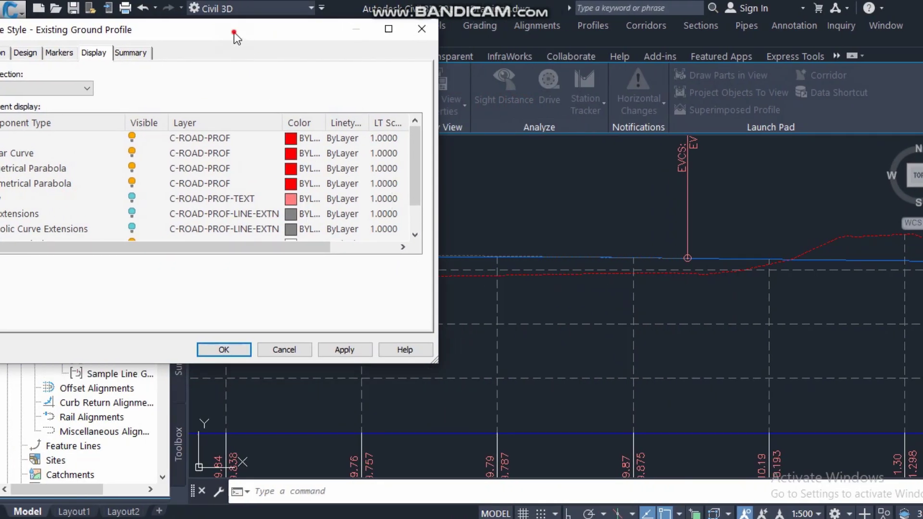
left_click_drag(236, 39, 355, 47)
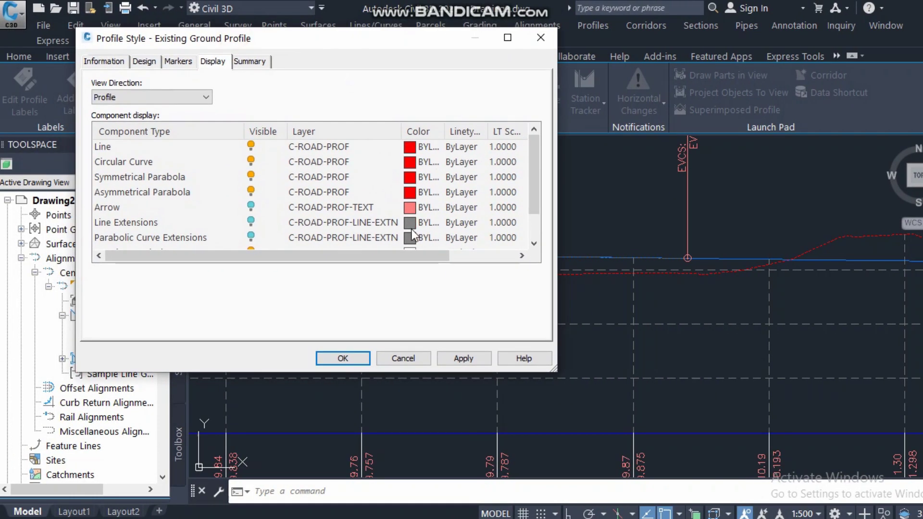
left_click_drag(397, 255, 516, 250)
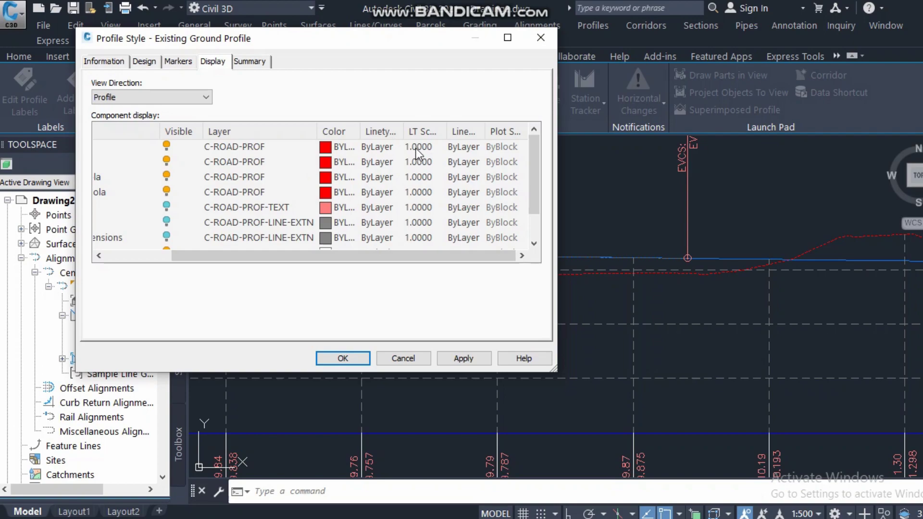
left_click(461, 148)
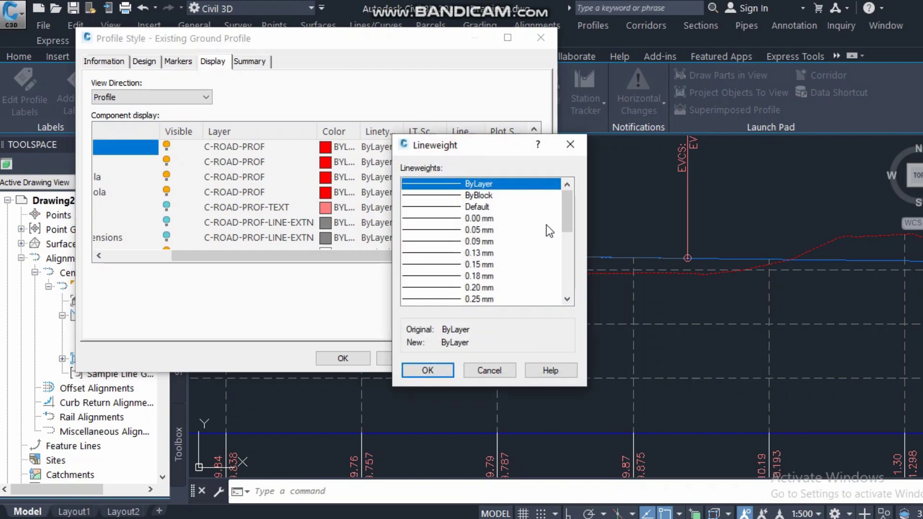
scroll(568, 217, "down", 1)
left_click(461, 276)
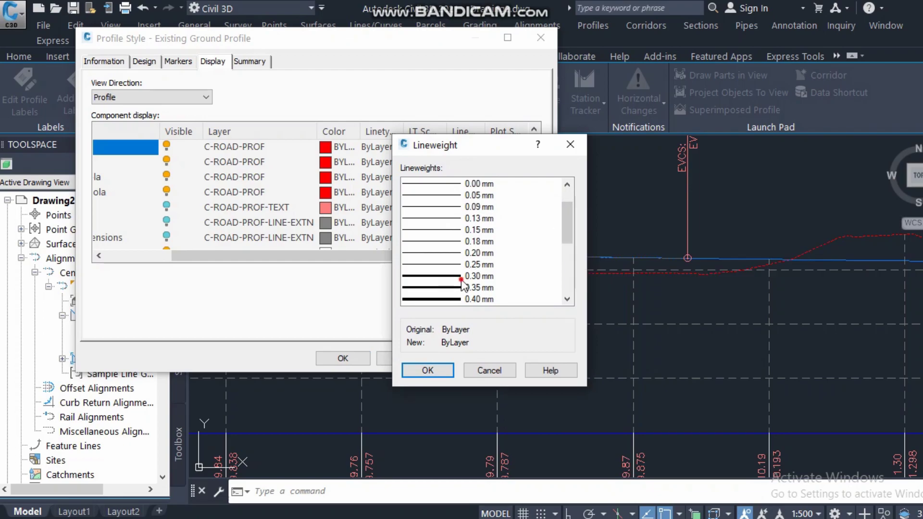
left_click(437, 367)
left_click(465, 360)
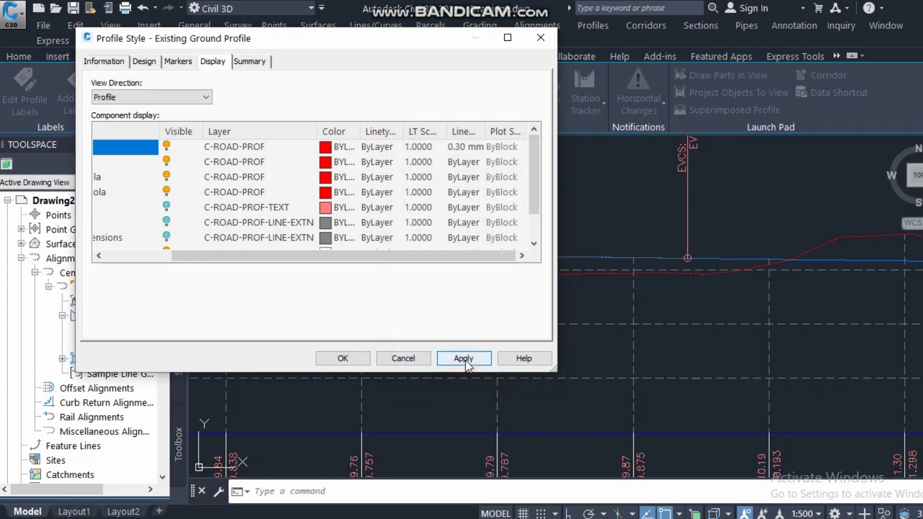
left_click(343, 359)
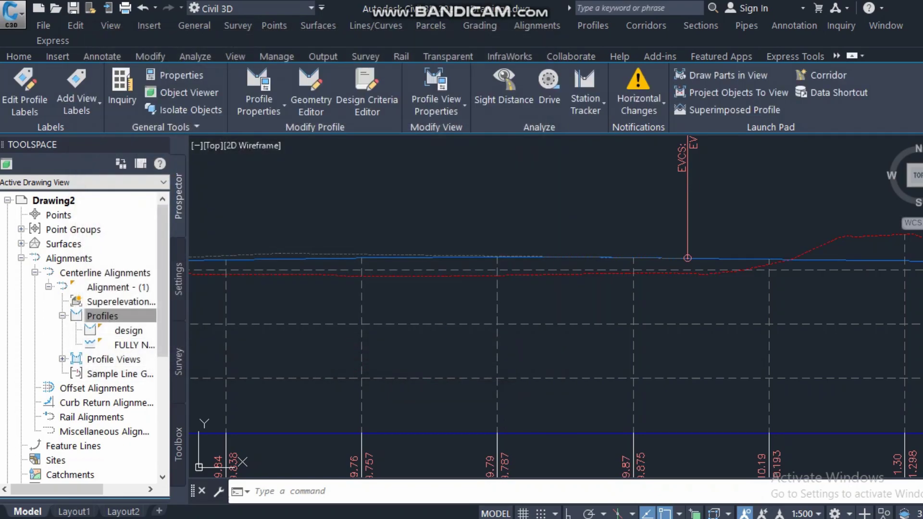
key("Escape")
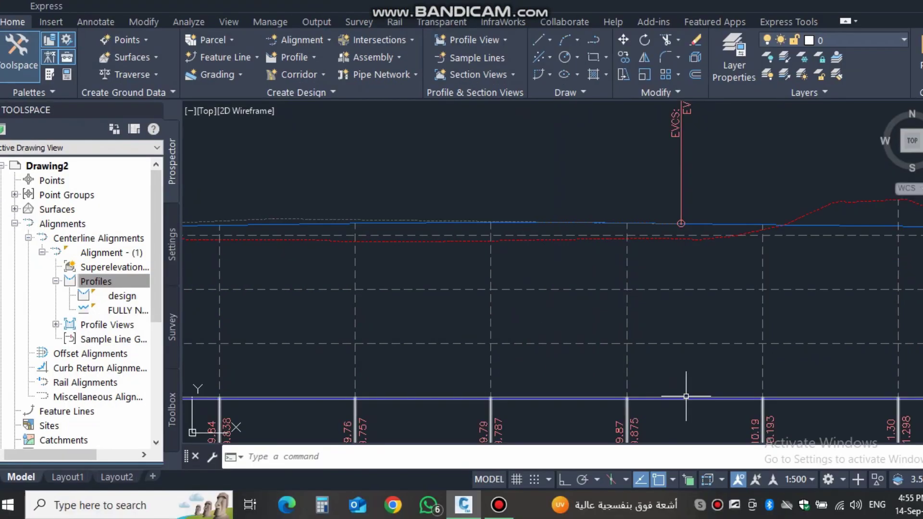
Inspect the existing ground profile's line thickness against the design profile and grid at several stations.
scroll(432, 233, "down", 3)
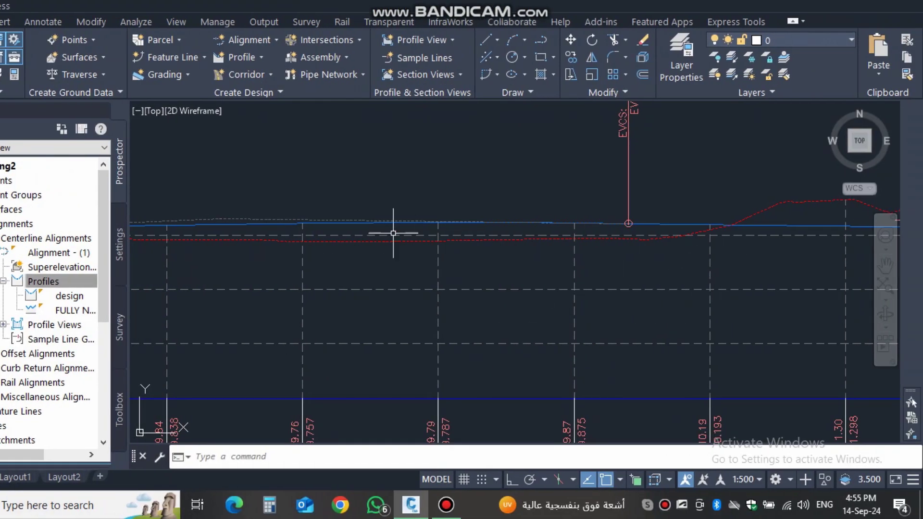
scroll(649, 257, "down", 3)
scroll(662, 250, "up", 6)
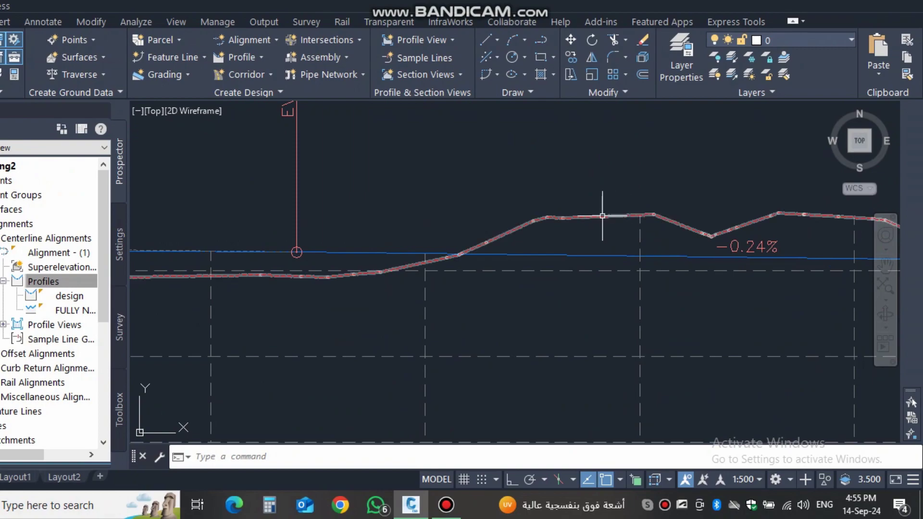
scroll(546, 253, "down", 2)
scroll(546, 255, "down", 2)
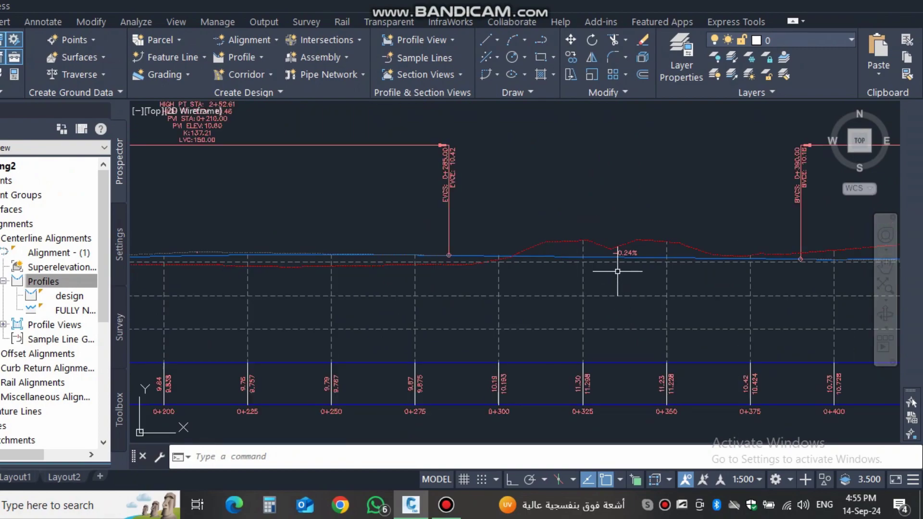
left_click(820, 477)
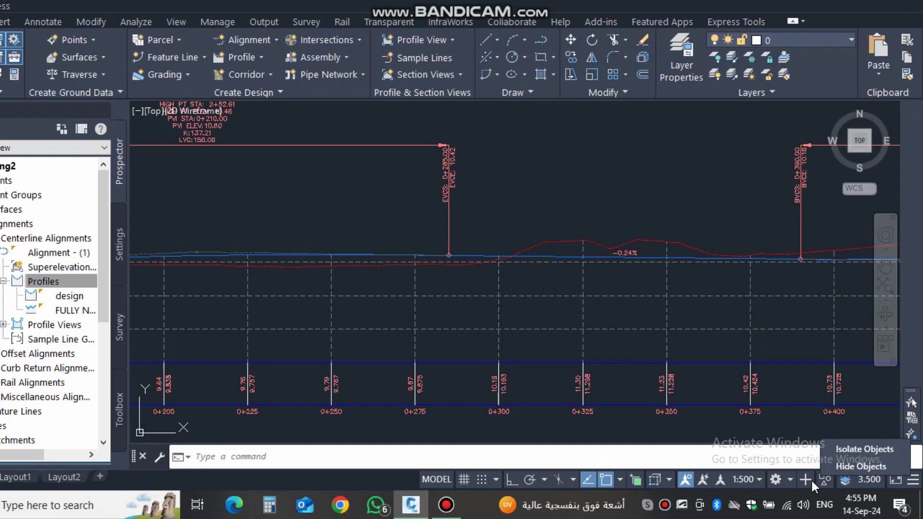
left_click(564, 204)
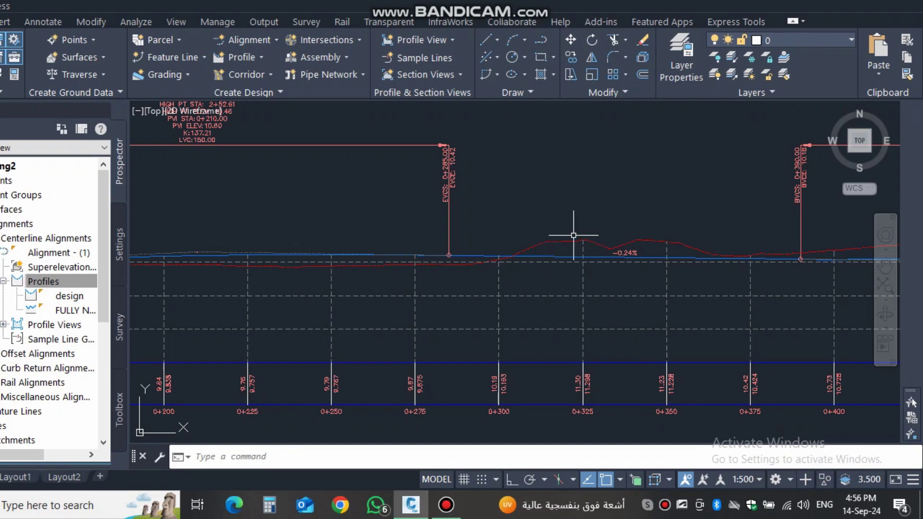
mouse_move(541, 269)
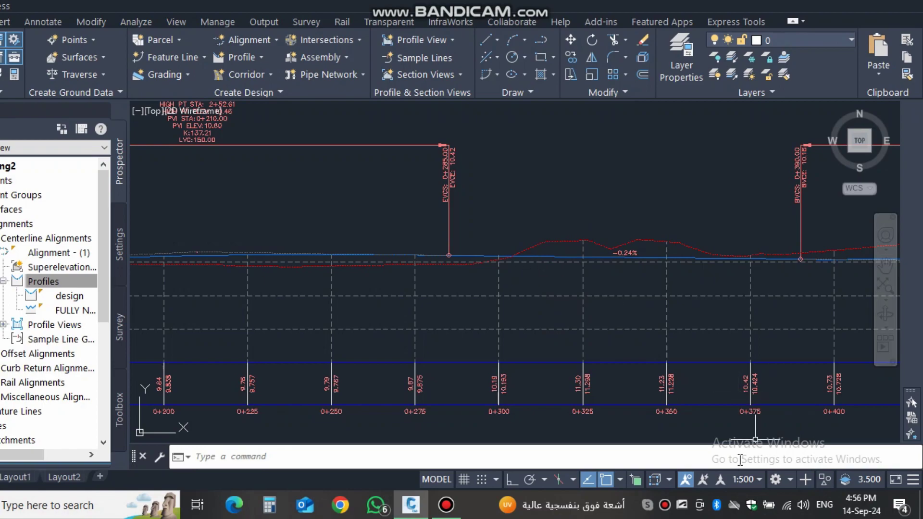
scroll(604, 299, "down", 4)
scroll(553, 265, "up", 5)
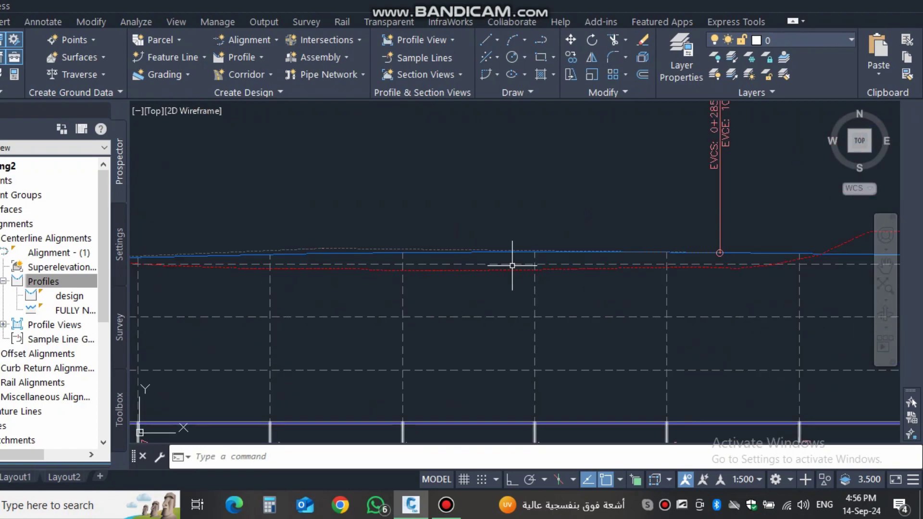
Open the design profile's style.
left_click(460, 253)
right_click(461, 253)
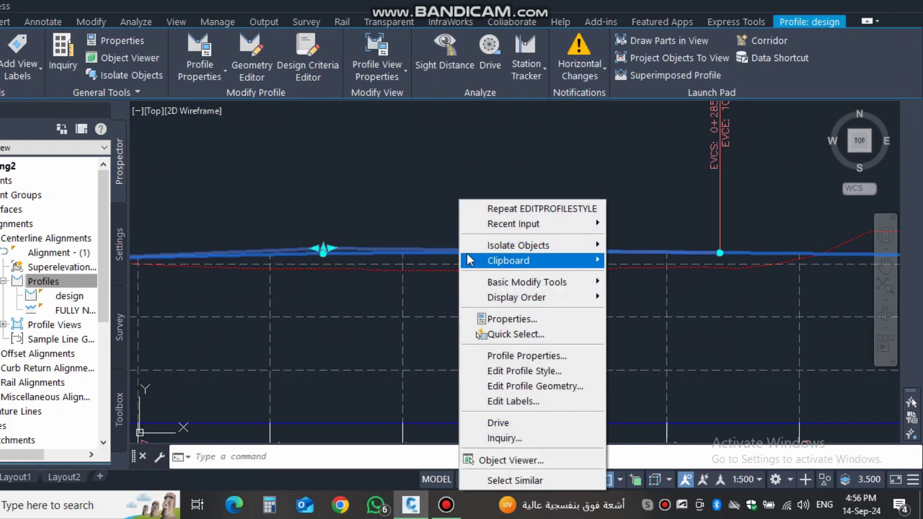
left_click(540, 373)
Review the profile view's band list in its properties, and inspect the elevation and station band at the profile's start.
scroll(579, 299, "down", 4)
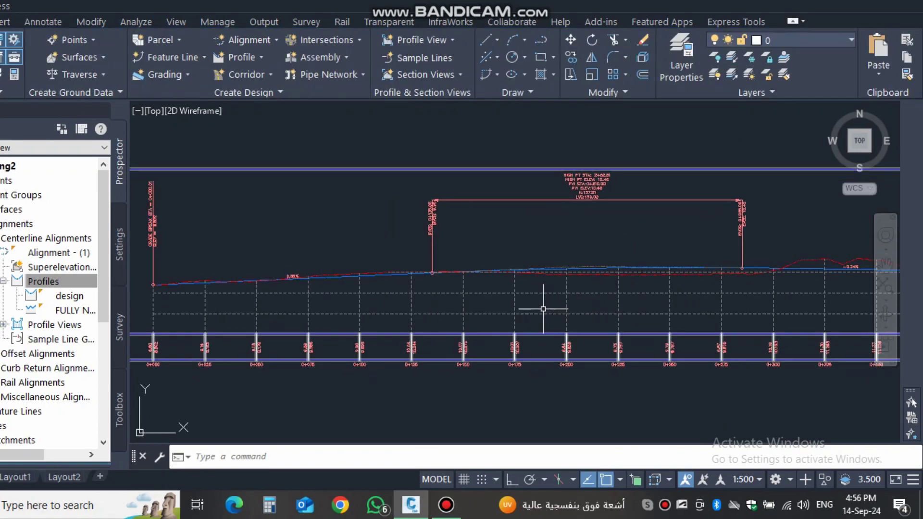
left_click(524, 294)
right_click(523, 290)
left_click(595, 210)
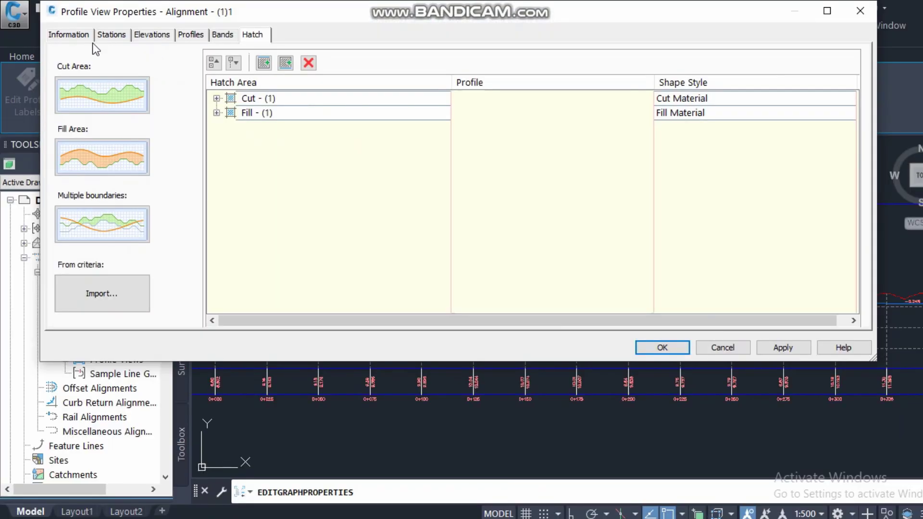
left_click(17, 9)
left_click(222, 36)
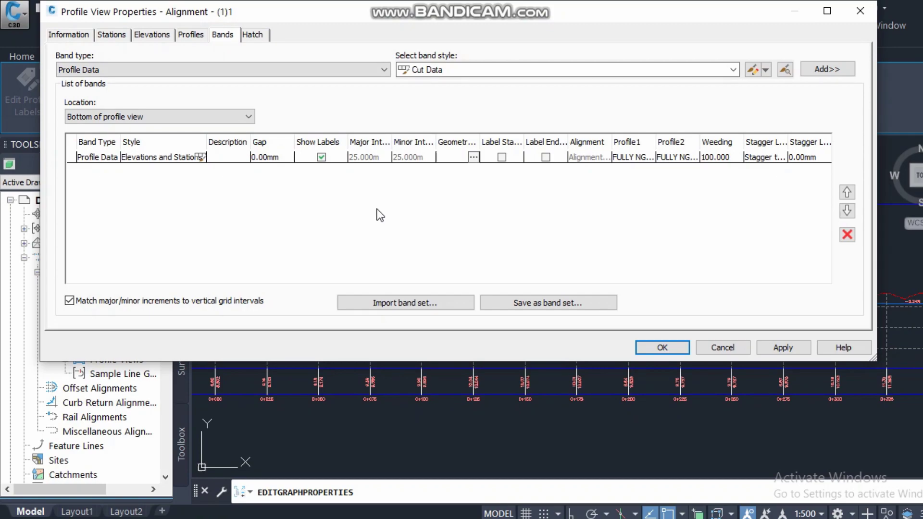
left_click(860, 11)
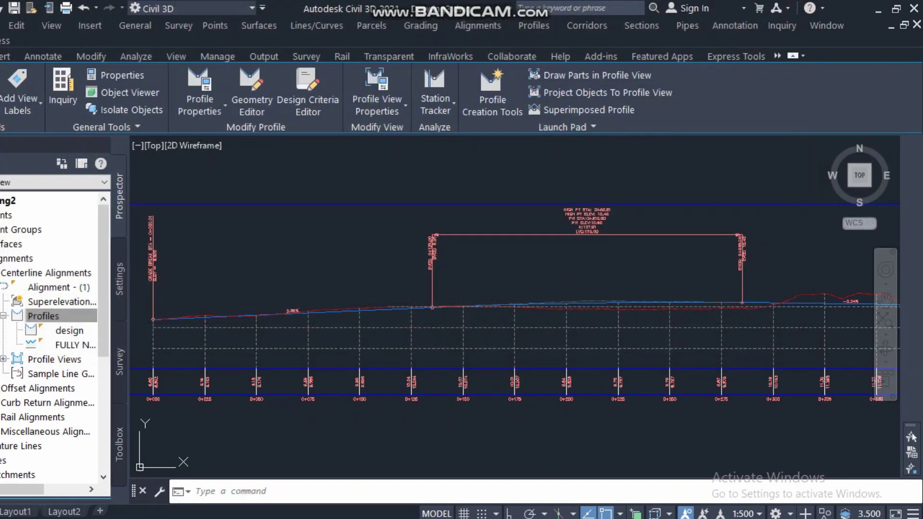
scroll(268, 367, "up", 4)
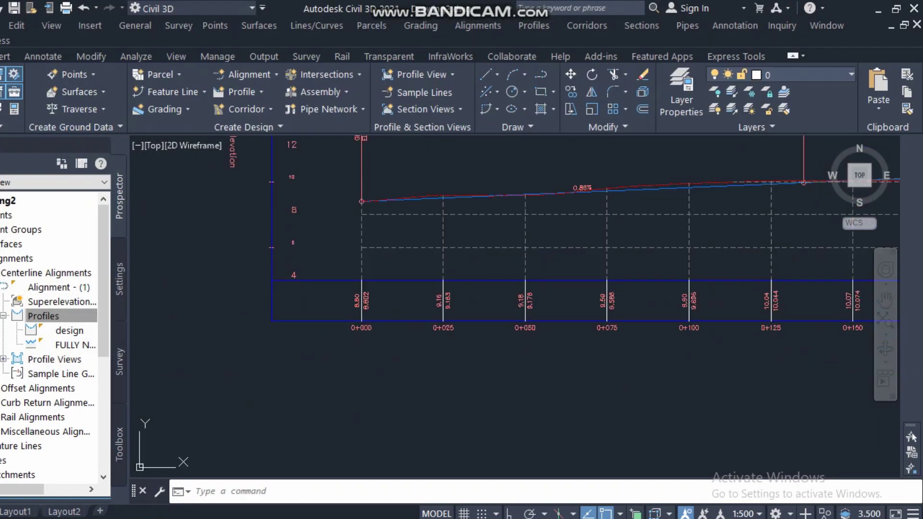
scroll(356, 353, "down", 5)
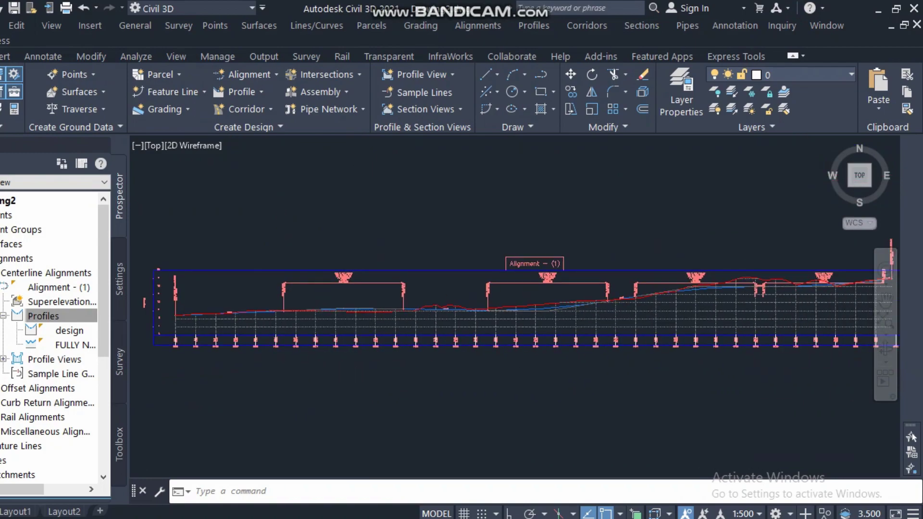
scroll(349, 354, "up", 5)
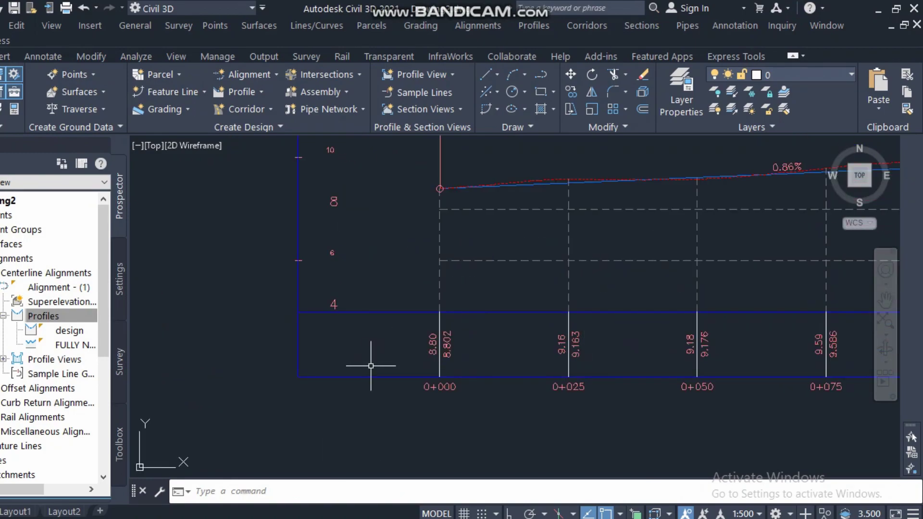
Examine the profile view along its full length, including the elevation axis, curve labels and the elevation and station band.
scroll(370, 368, "down", 3)
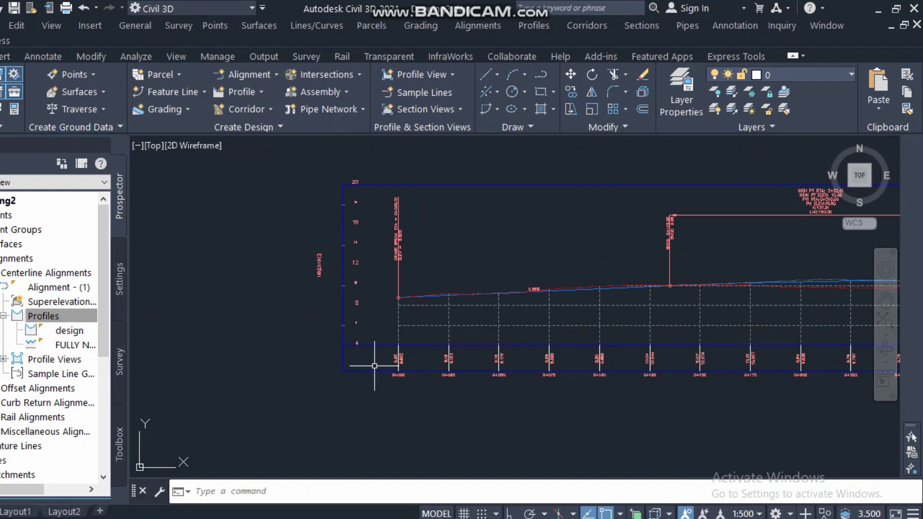
middle_click_drag(435, 357, 334, 389)
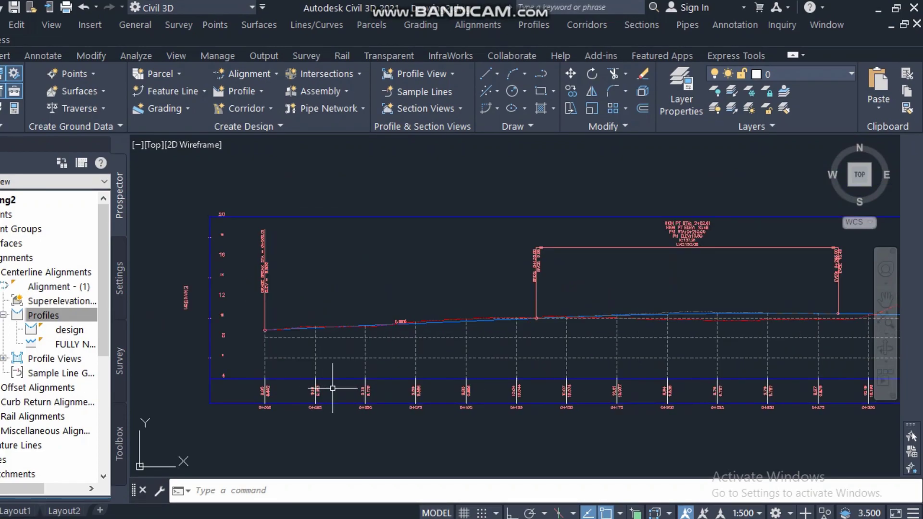
scroll(333, 388, "down", 3)
scroll(309, 391, "up", 3)
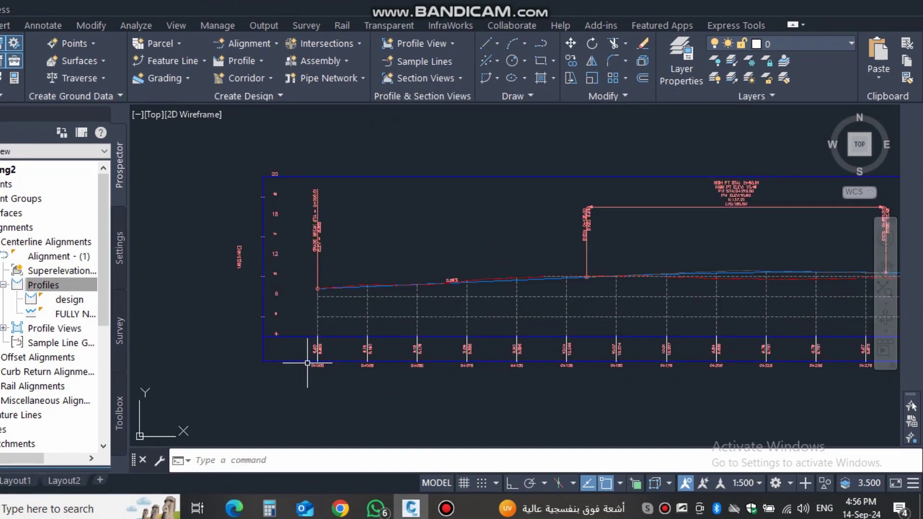
scroll(298, 360, "down", 3)
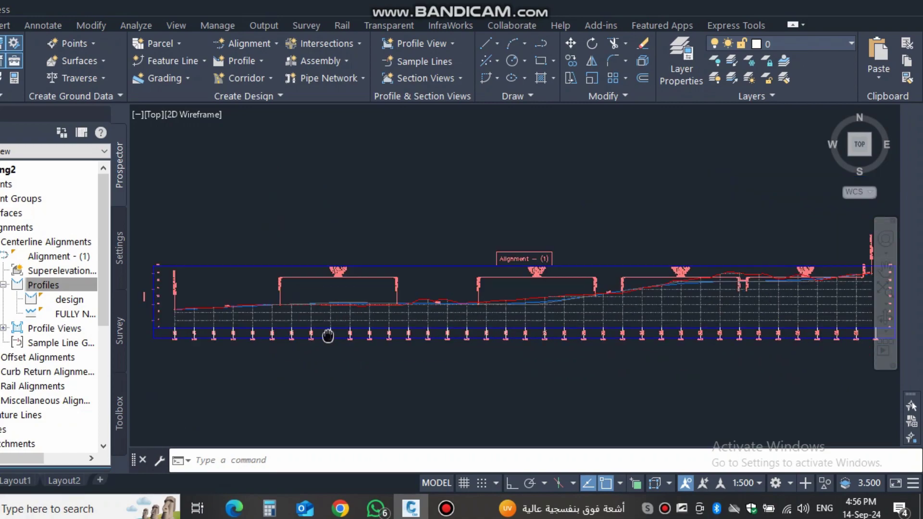
scroll(636, 325, "down", 1)
scroll(636, 325, "up", 3)
scroll(616, 321, "down", 1)
mouse_move(590, 310)
middle_mouse_down()
mouse_move(471, 312)
mouse_move(592, 309)
middle_mouse_up()
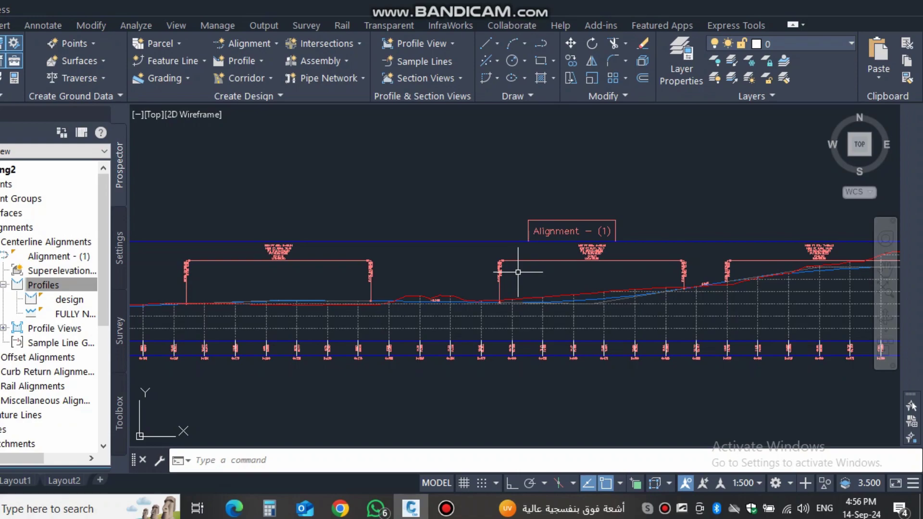
scroll(529, 270, "down", 1)
scroll(487, 277, "up", 6)
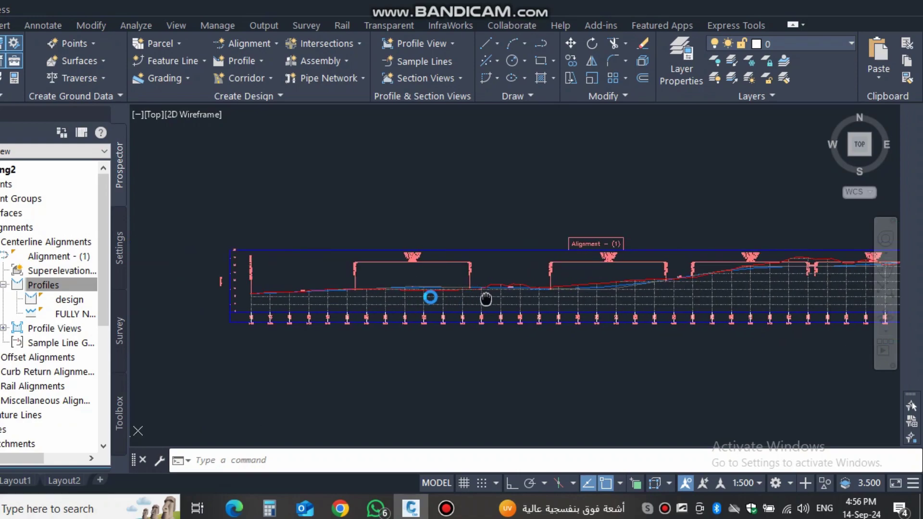
scroll(369, 275, "up", 4)
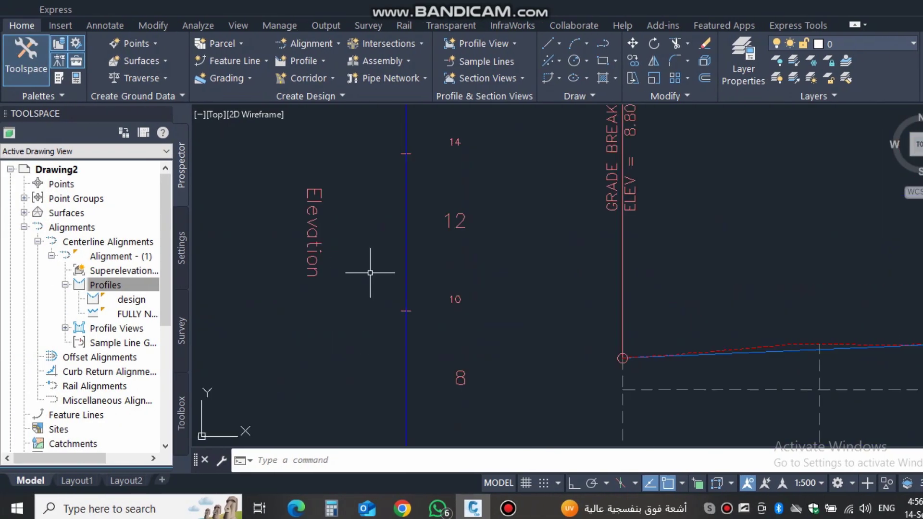
scroll(371, 271, "down", 2)
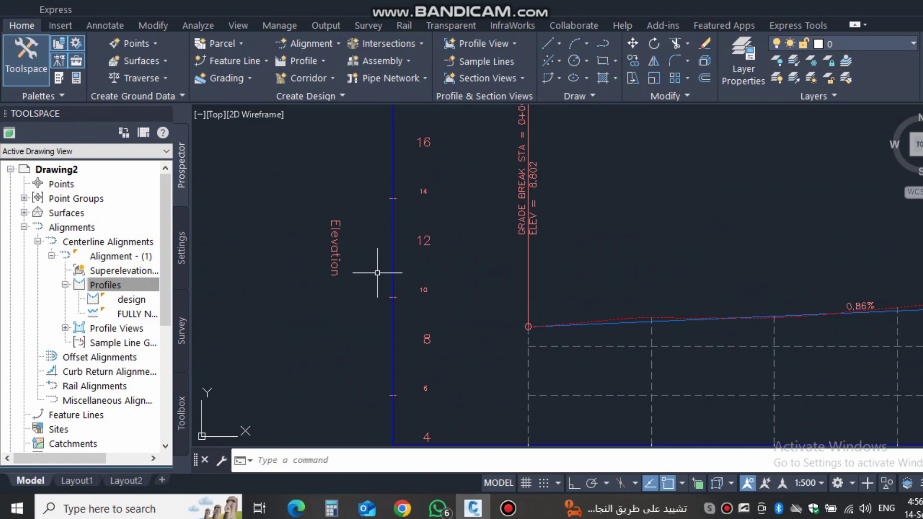
scroll(377, 273, "down", 5)
mouse_move(406, 276)
middle_mouse_down()
mouse_move(426, 300)
mouse_move(615, 299)
middle_mouse_up()
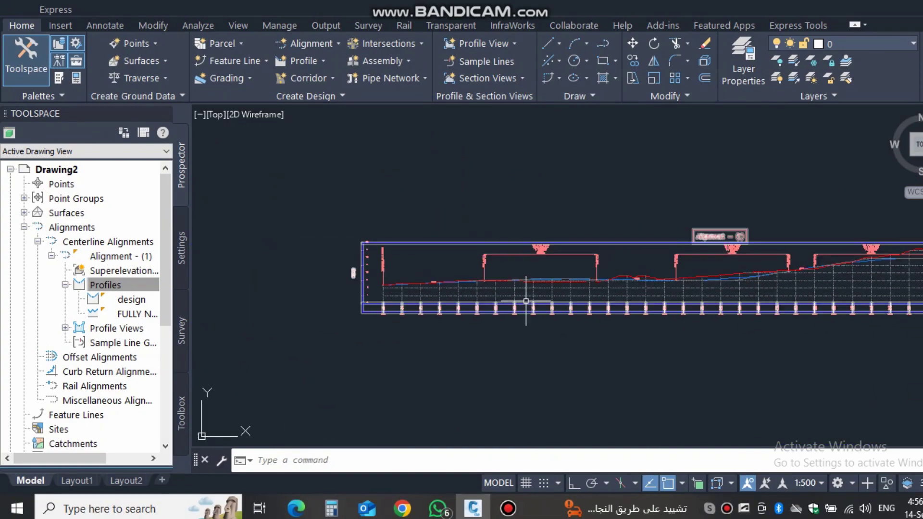
scroll(380, 309, "up", 4)
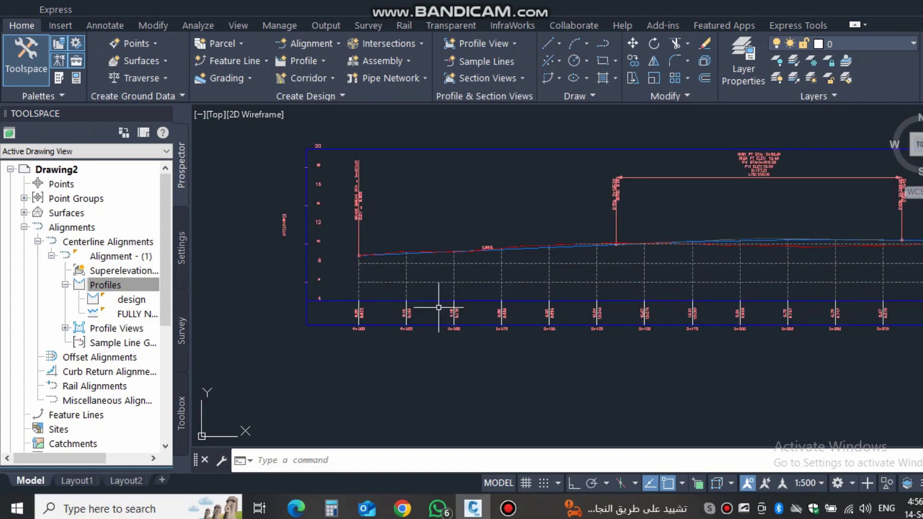
Delete the Elevations and Stations band from the bottom of the profile view in its properties and apply the change.
left_click(508, 283)
right_click(508, 282)
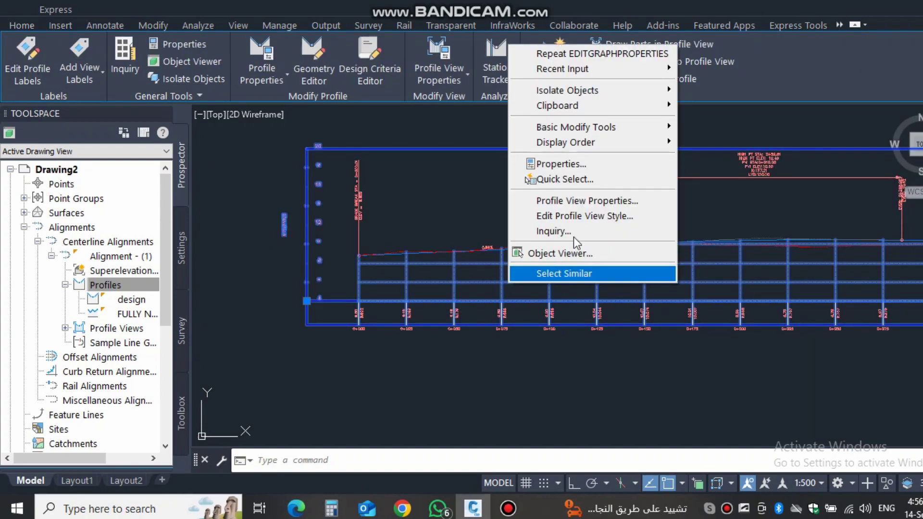
left_click(601, 205)
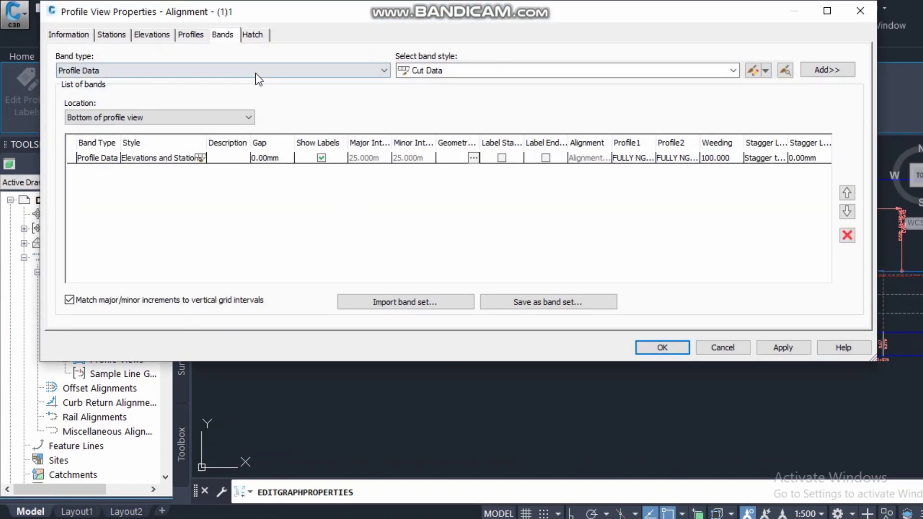
left_click(135, 133)
left_click(847, 235)
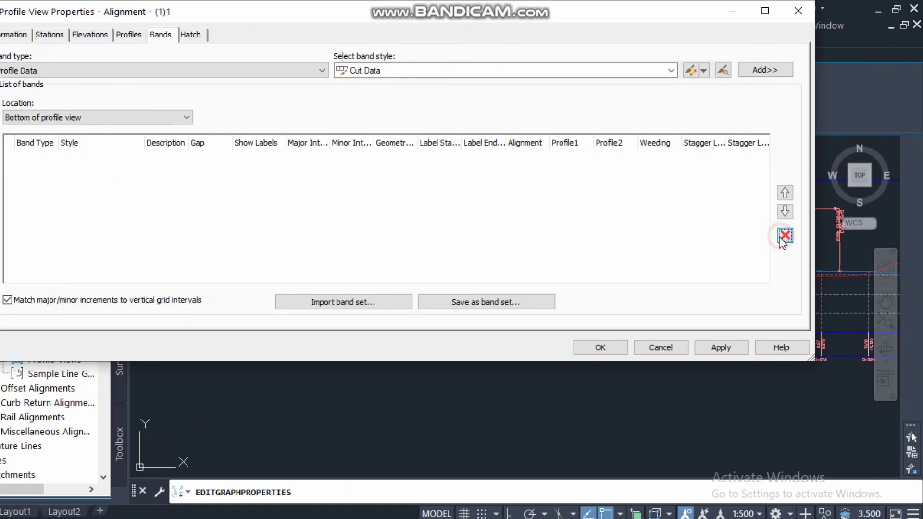
left_click(784, 348)
left_click(598, 350)
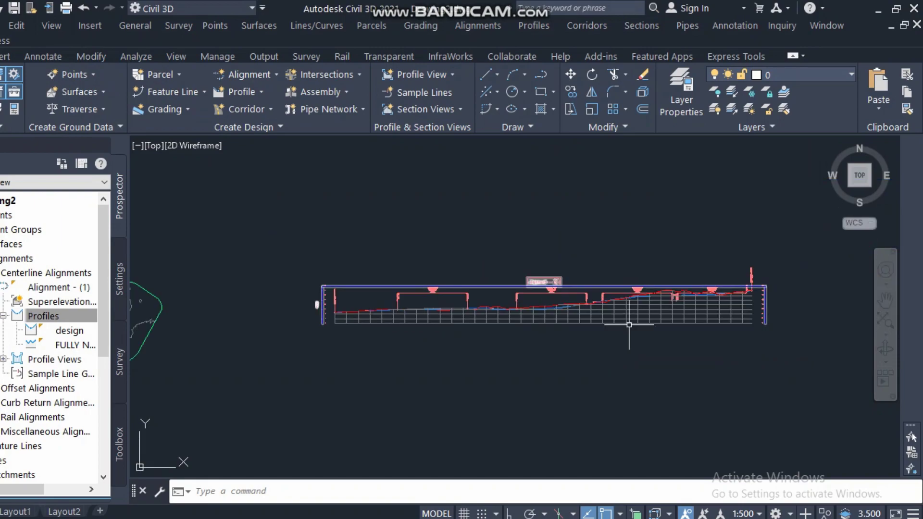
Reopen the profile view's band properties, keep the Profile Data band type and choose the Elevations and Stations band style.
middle_click_drag(657, 327, 453, 319)
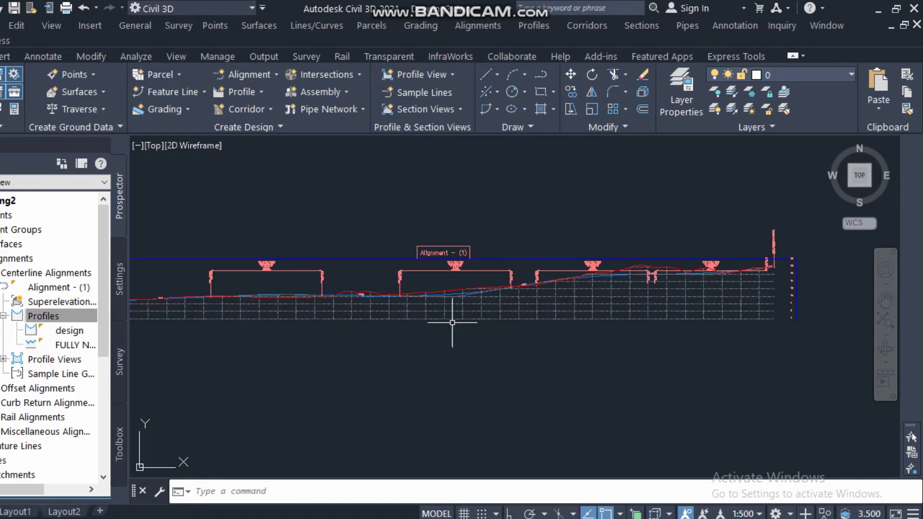
middle_click_drag(390, 319, 593, 313)
left_click(391, 320)
right_click(408, 313)
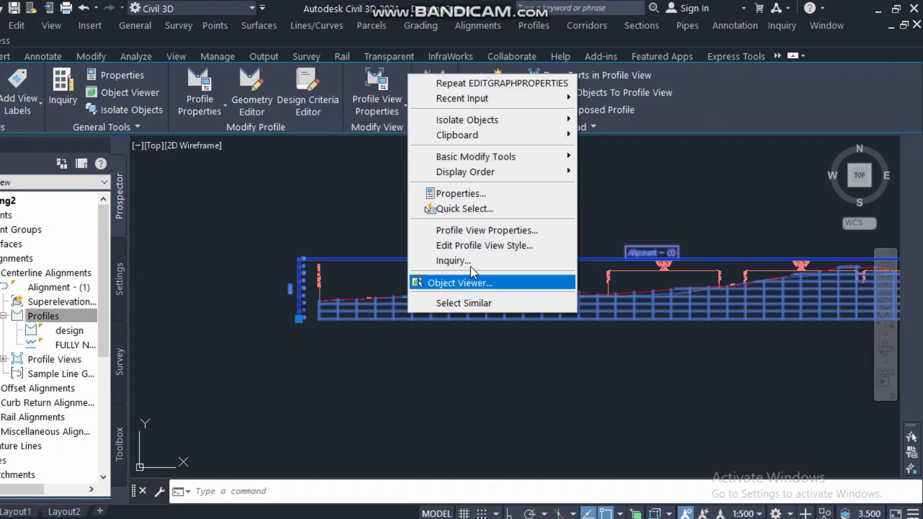
left_click(497, 232)
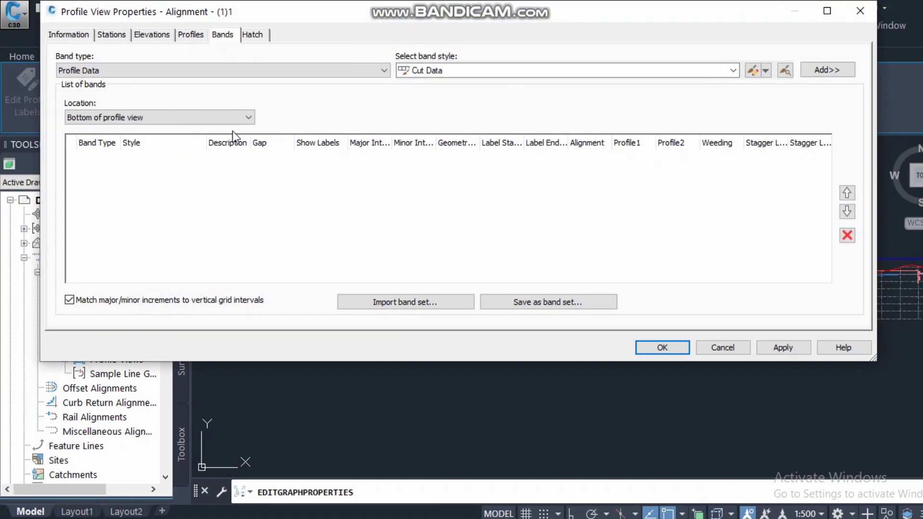
left_click(184, 72)
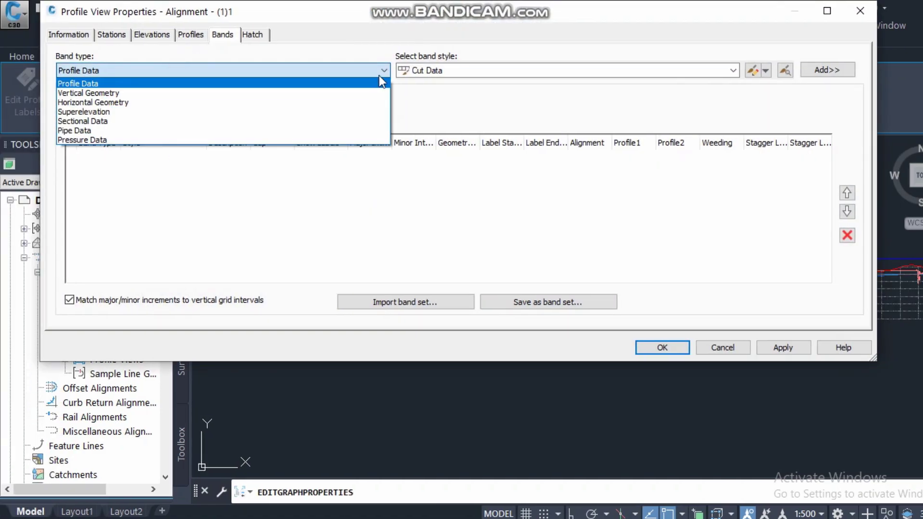
left_click(445, 70)
left_click(634, 72)
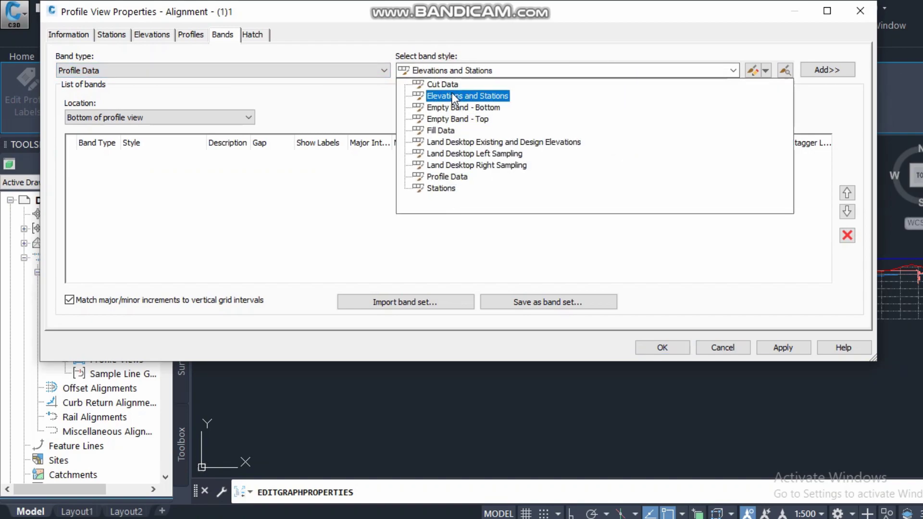
left_click(468, 95)
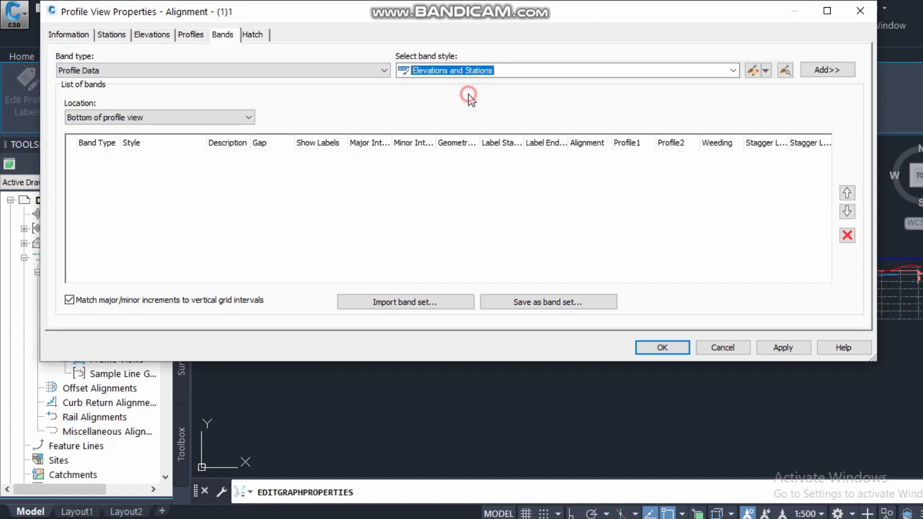
Add the band to the bottom of the profile view, accepting the preselected geometry points to label, and apply the properties.
left_click(813, 71)
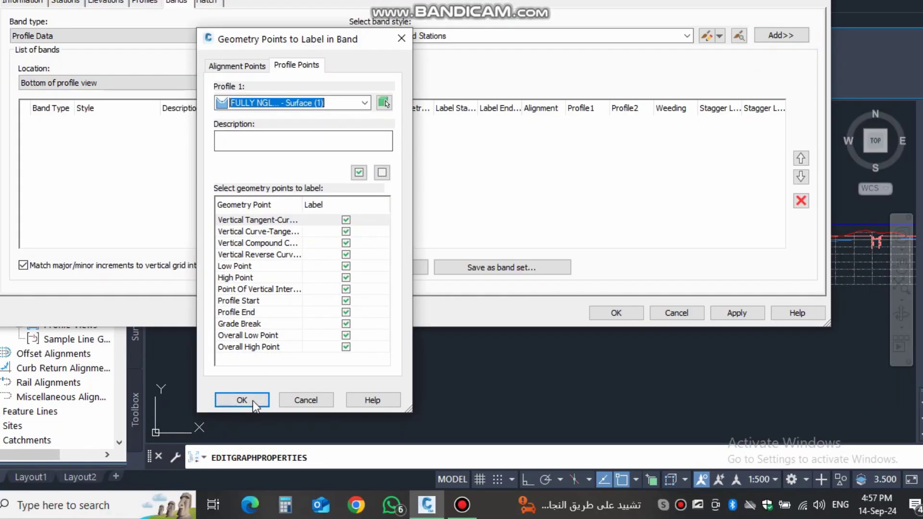
left_click(226, 435)
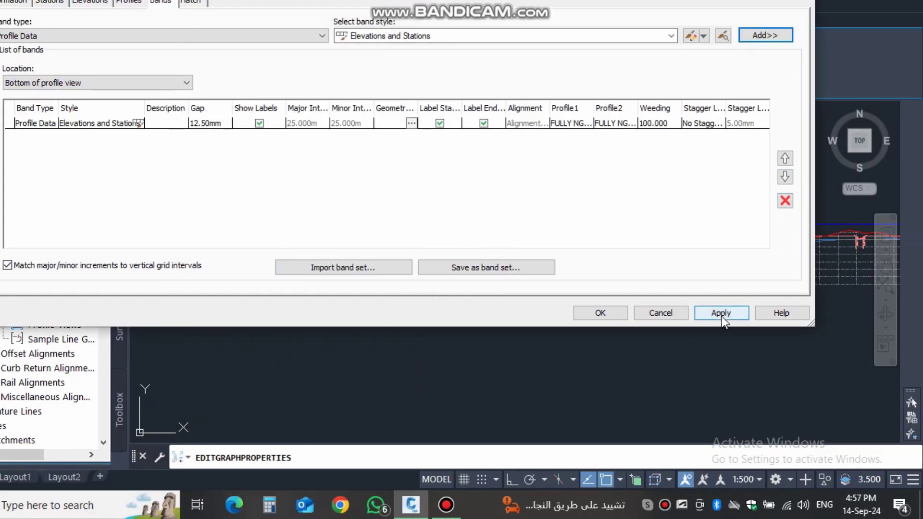
left_click(721, 313)
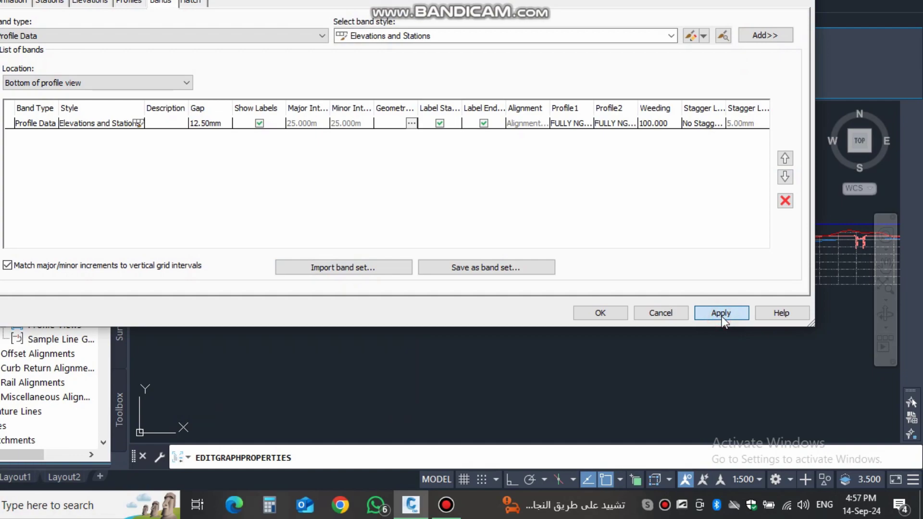
left_click(615, 312)
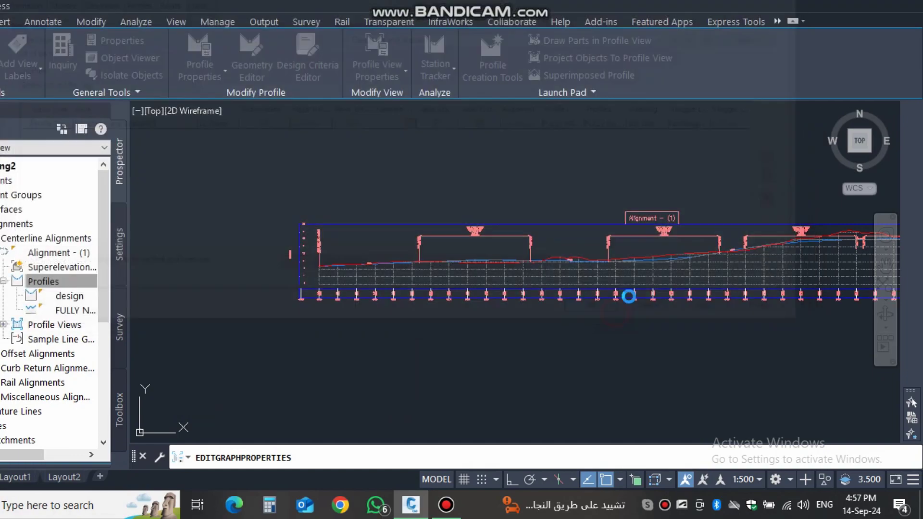
scroll(349, 307, "up", 5)
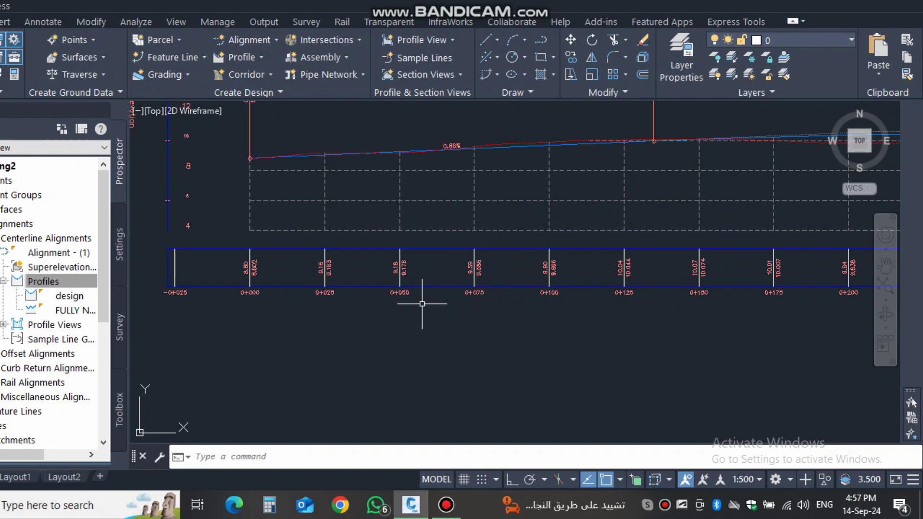
scroll(422, 303, "down", 2)
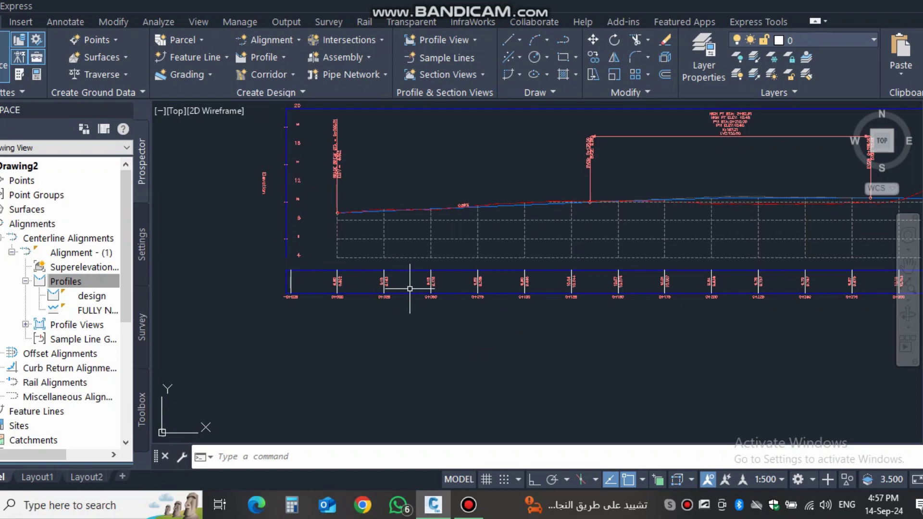
scroll(409, 287, "down", 2)
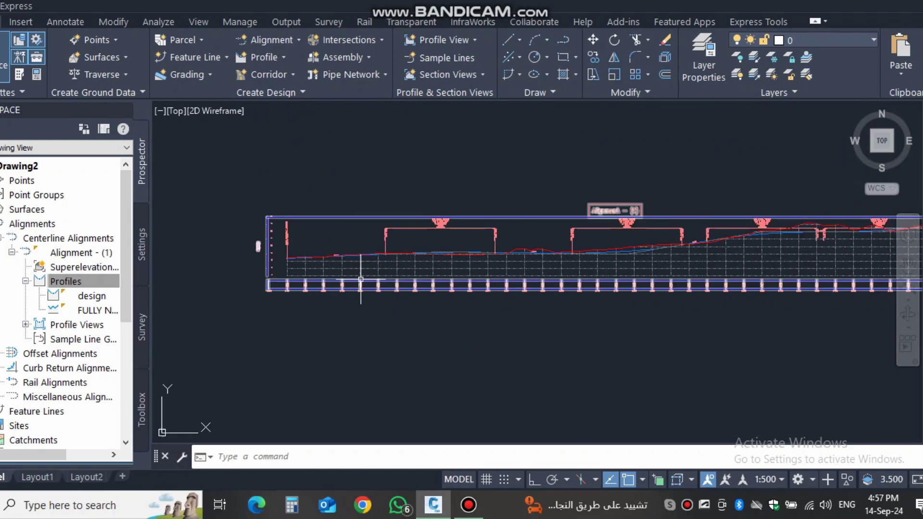